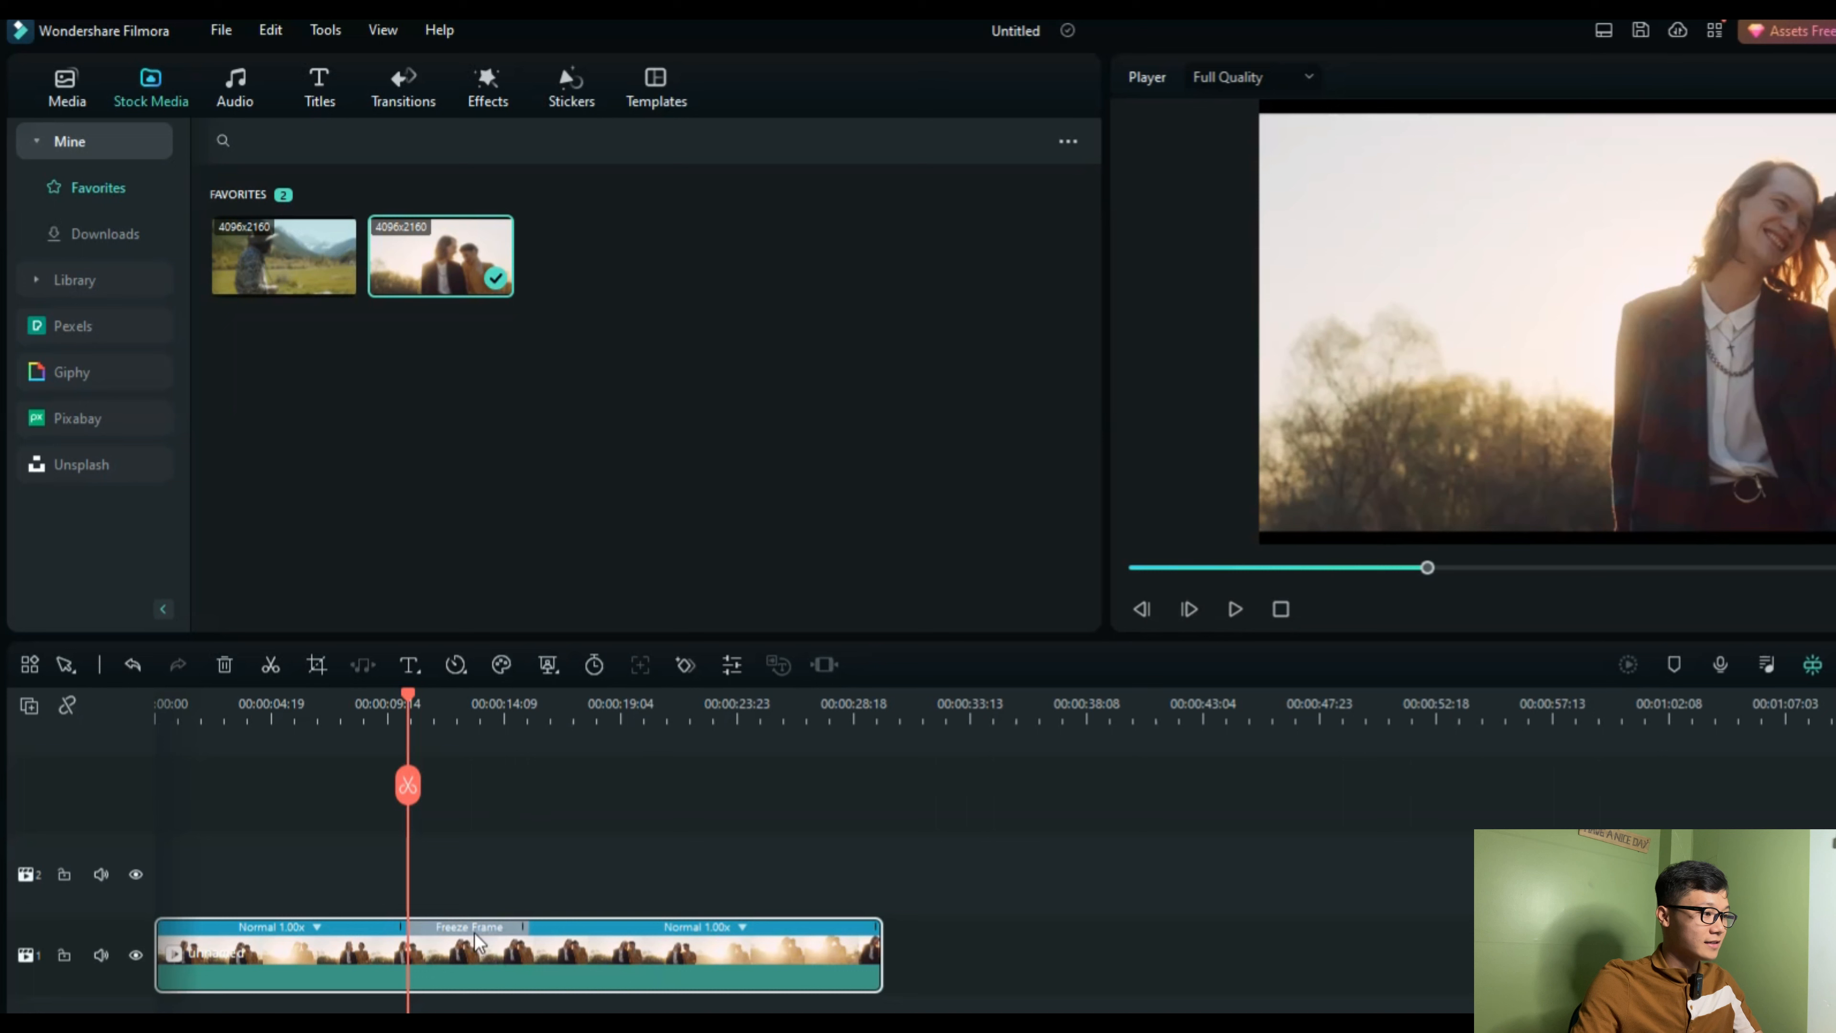
Step: Set the freeze frame's duration to 00:00:10:00 with Ripple Edit, and shorten it at its end on the timeline
right_click(477, 942)
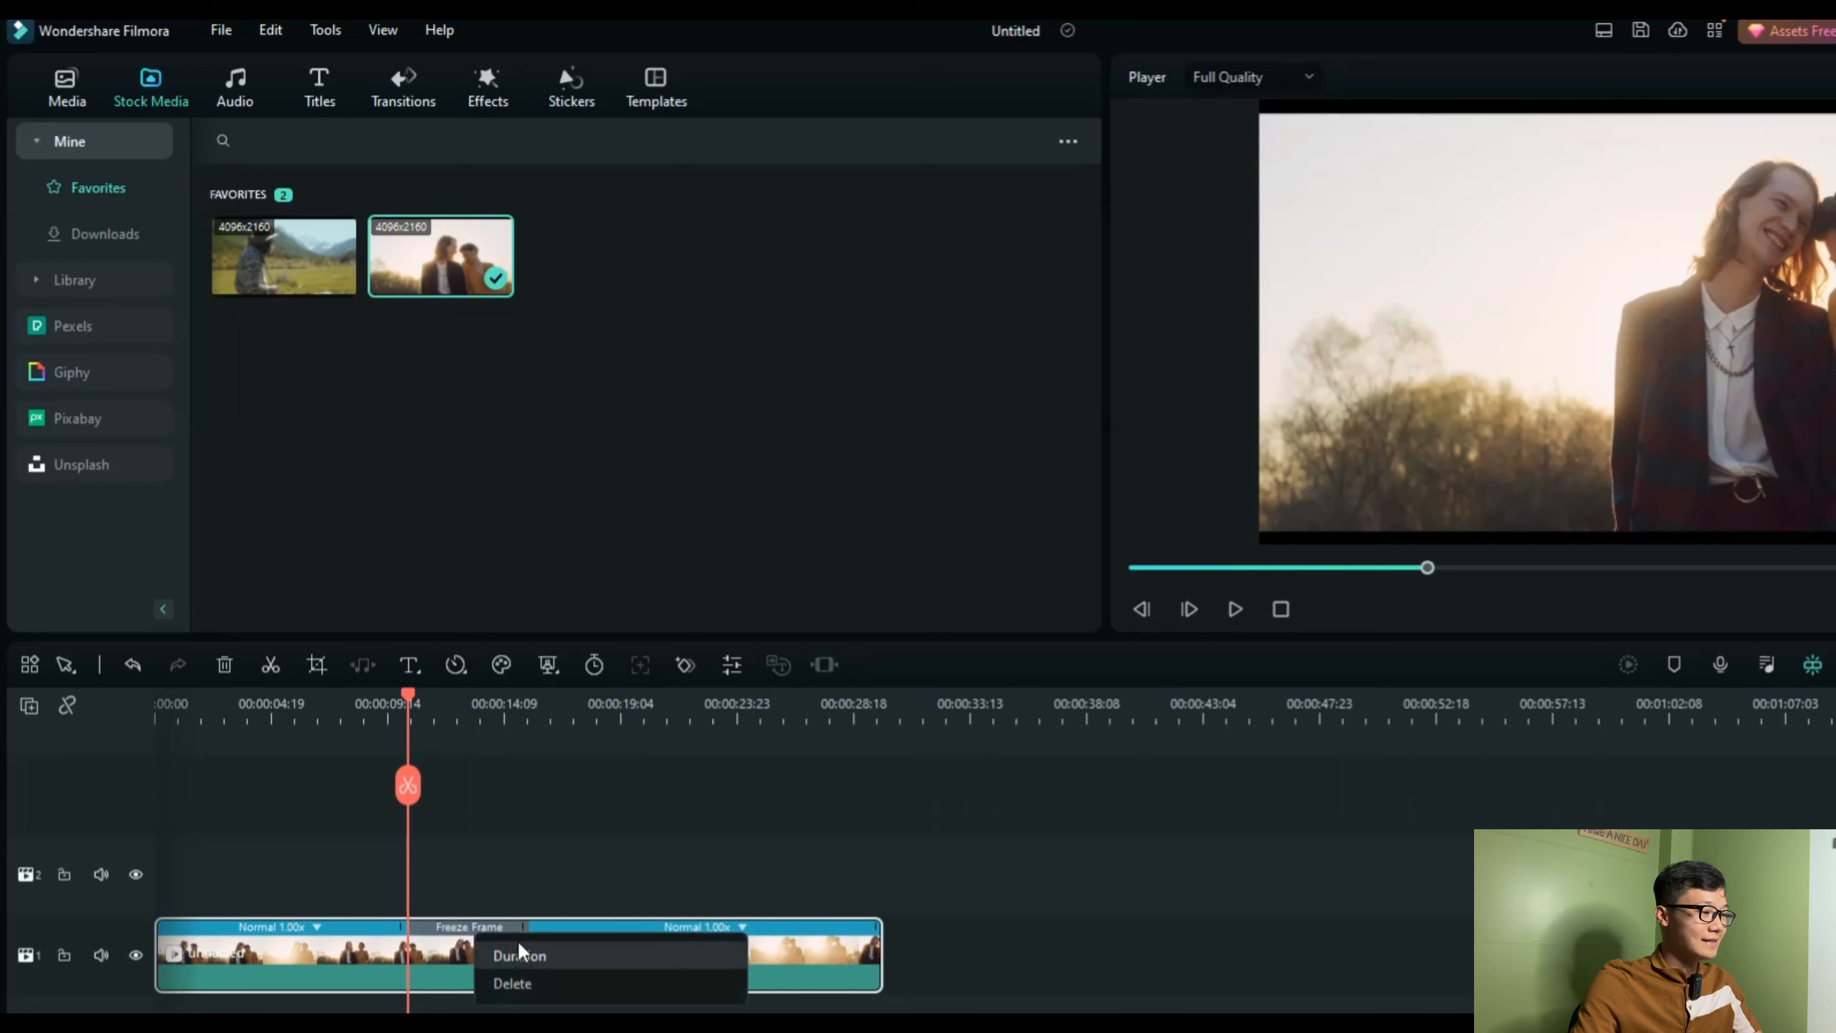
click(552, 967)
click(1096, 509)
click(1112, 508)
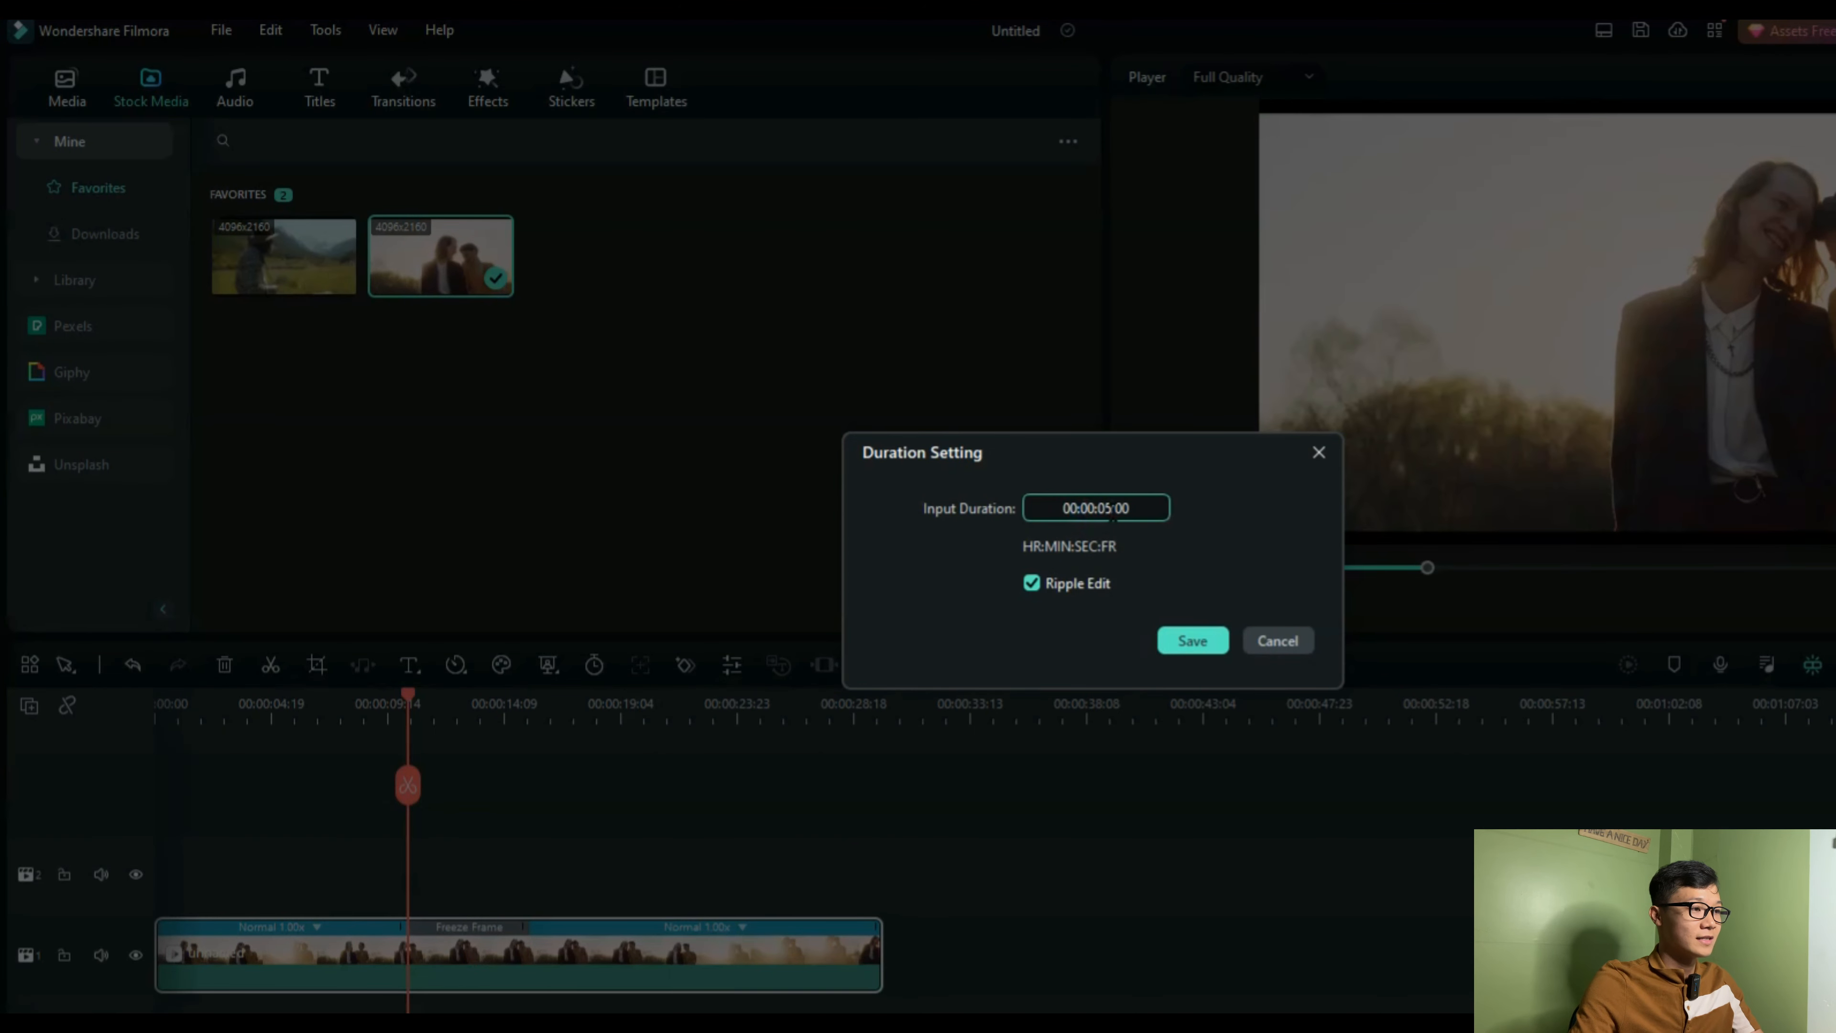
key(BackSpace)
key(BackSpace)
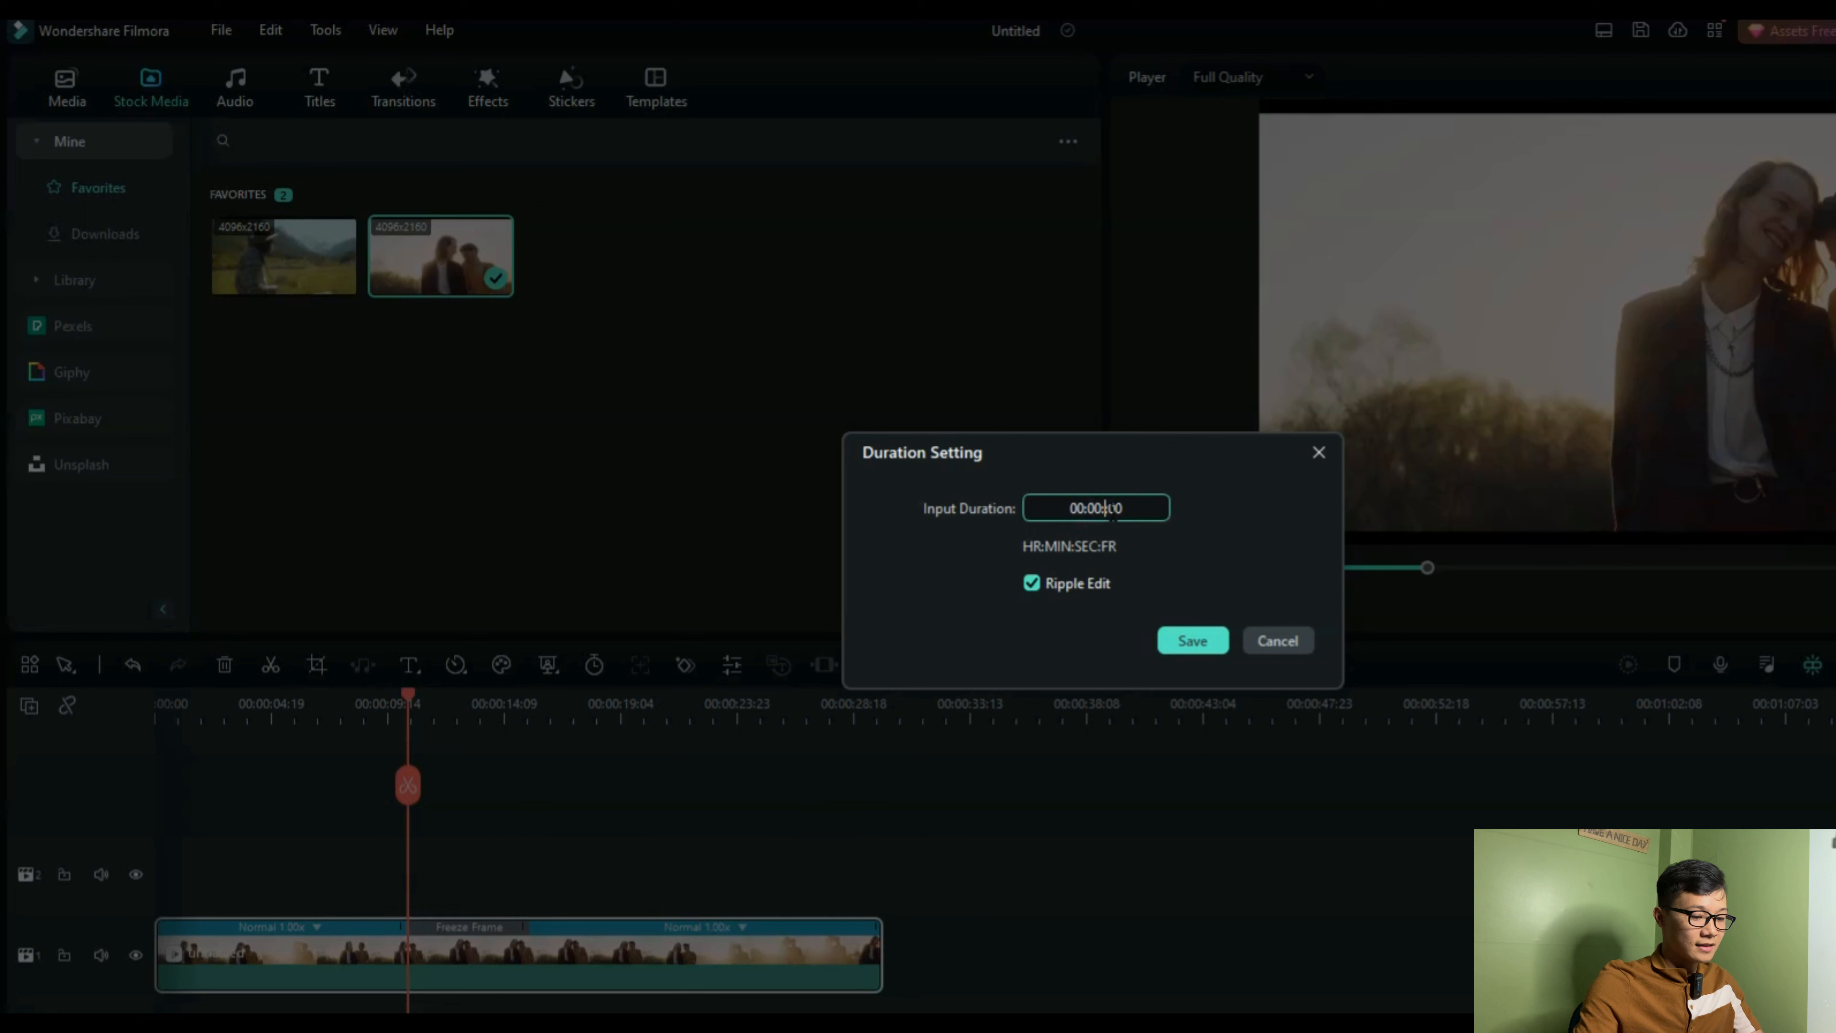
text(10)
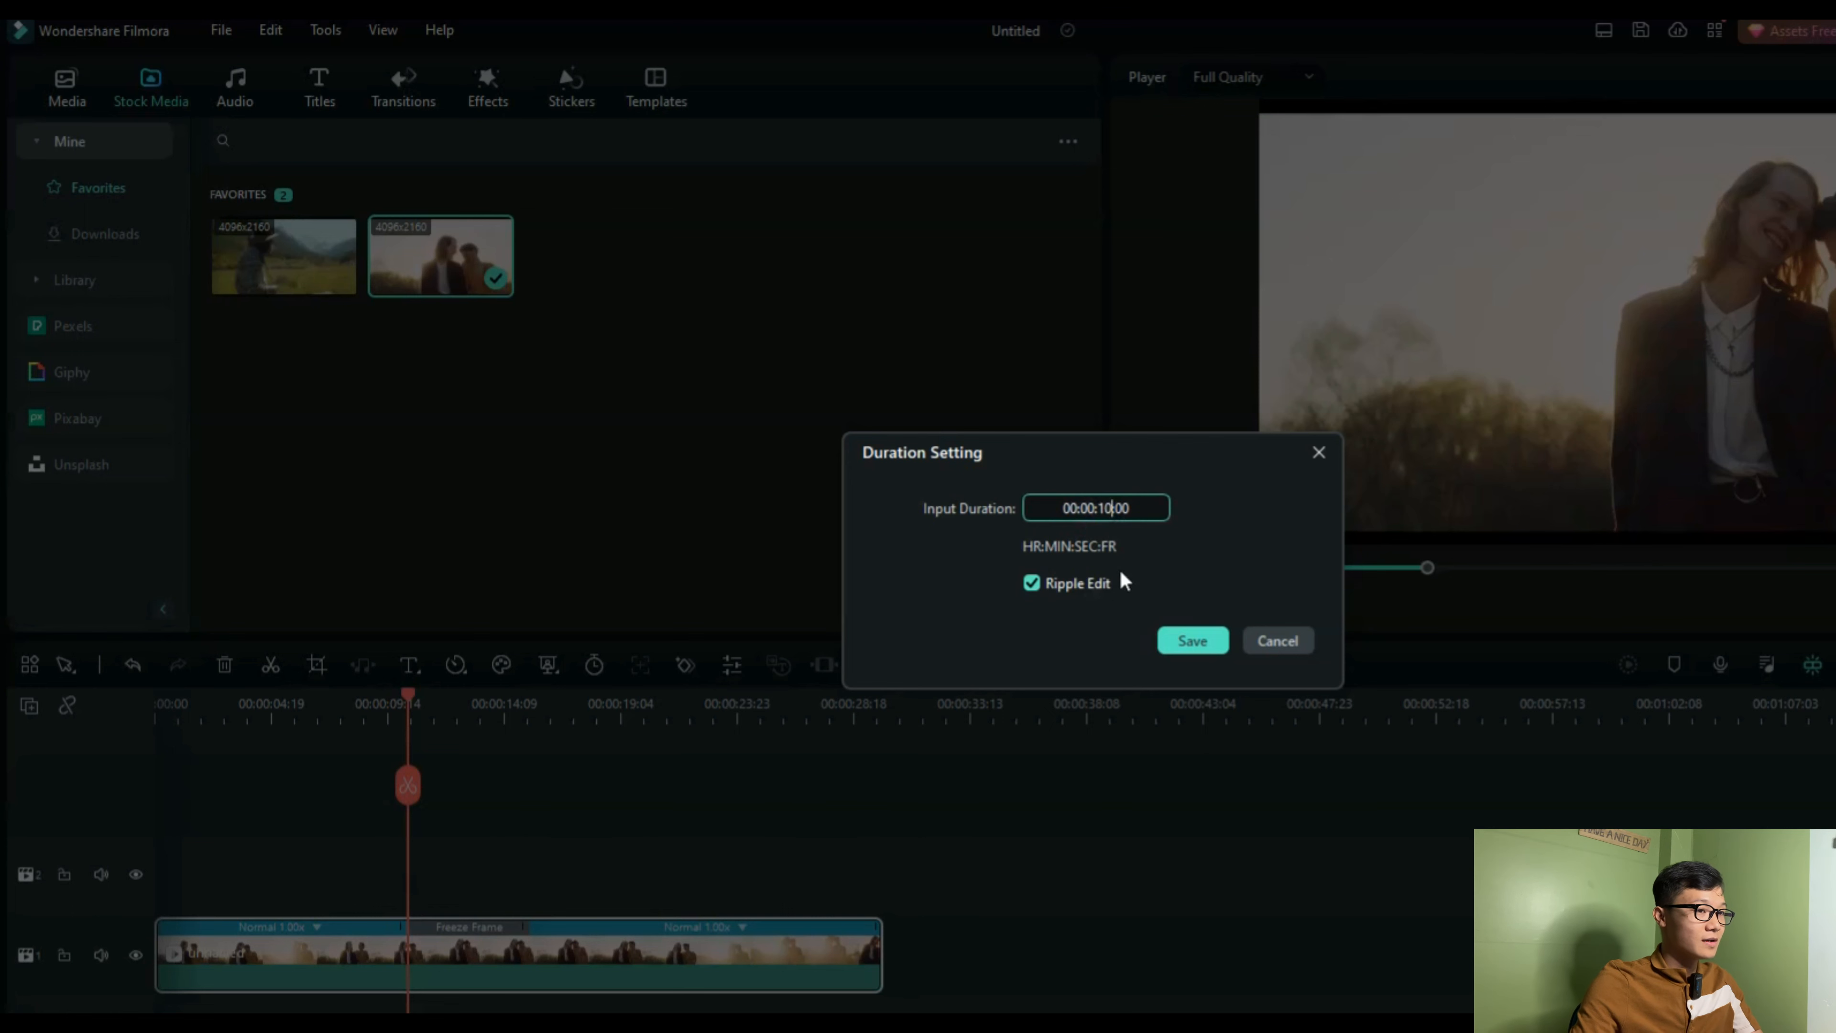
click(1197, 641)
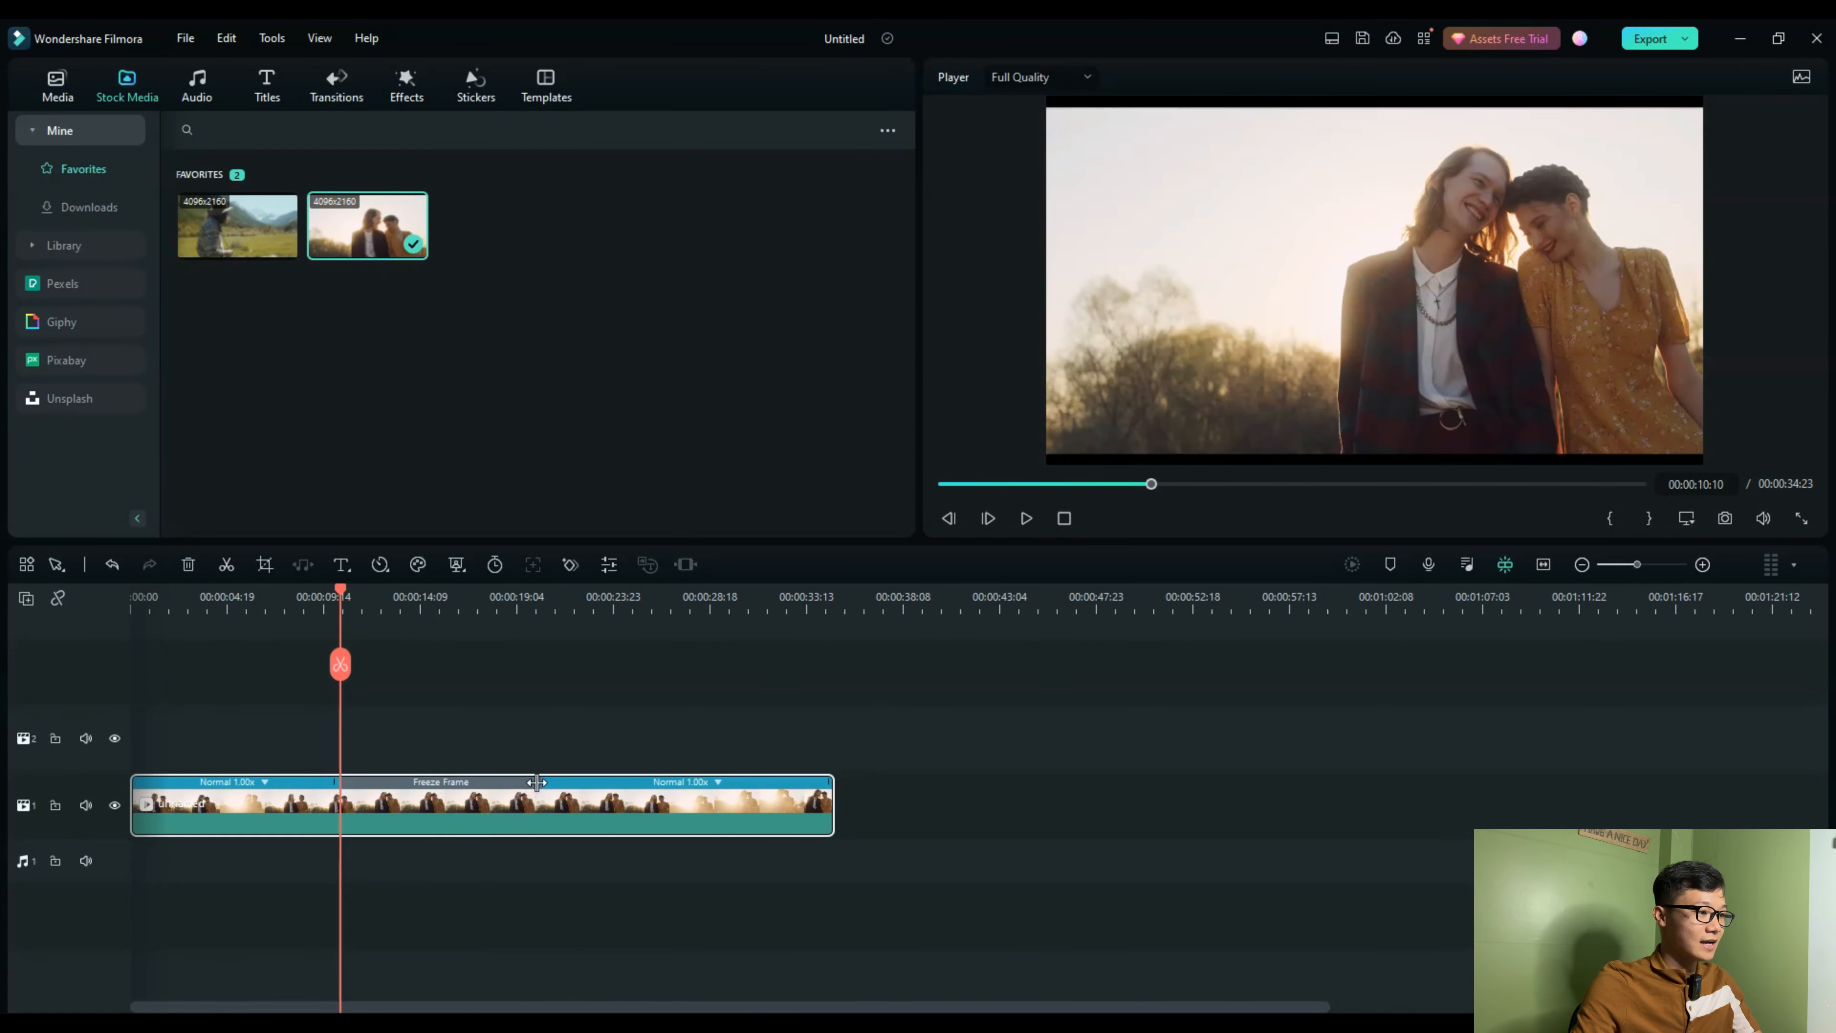
drag(537, 782, 501, 810)
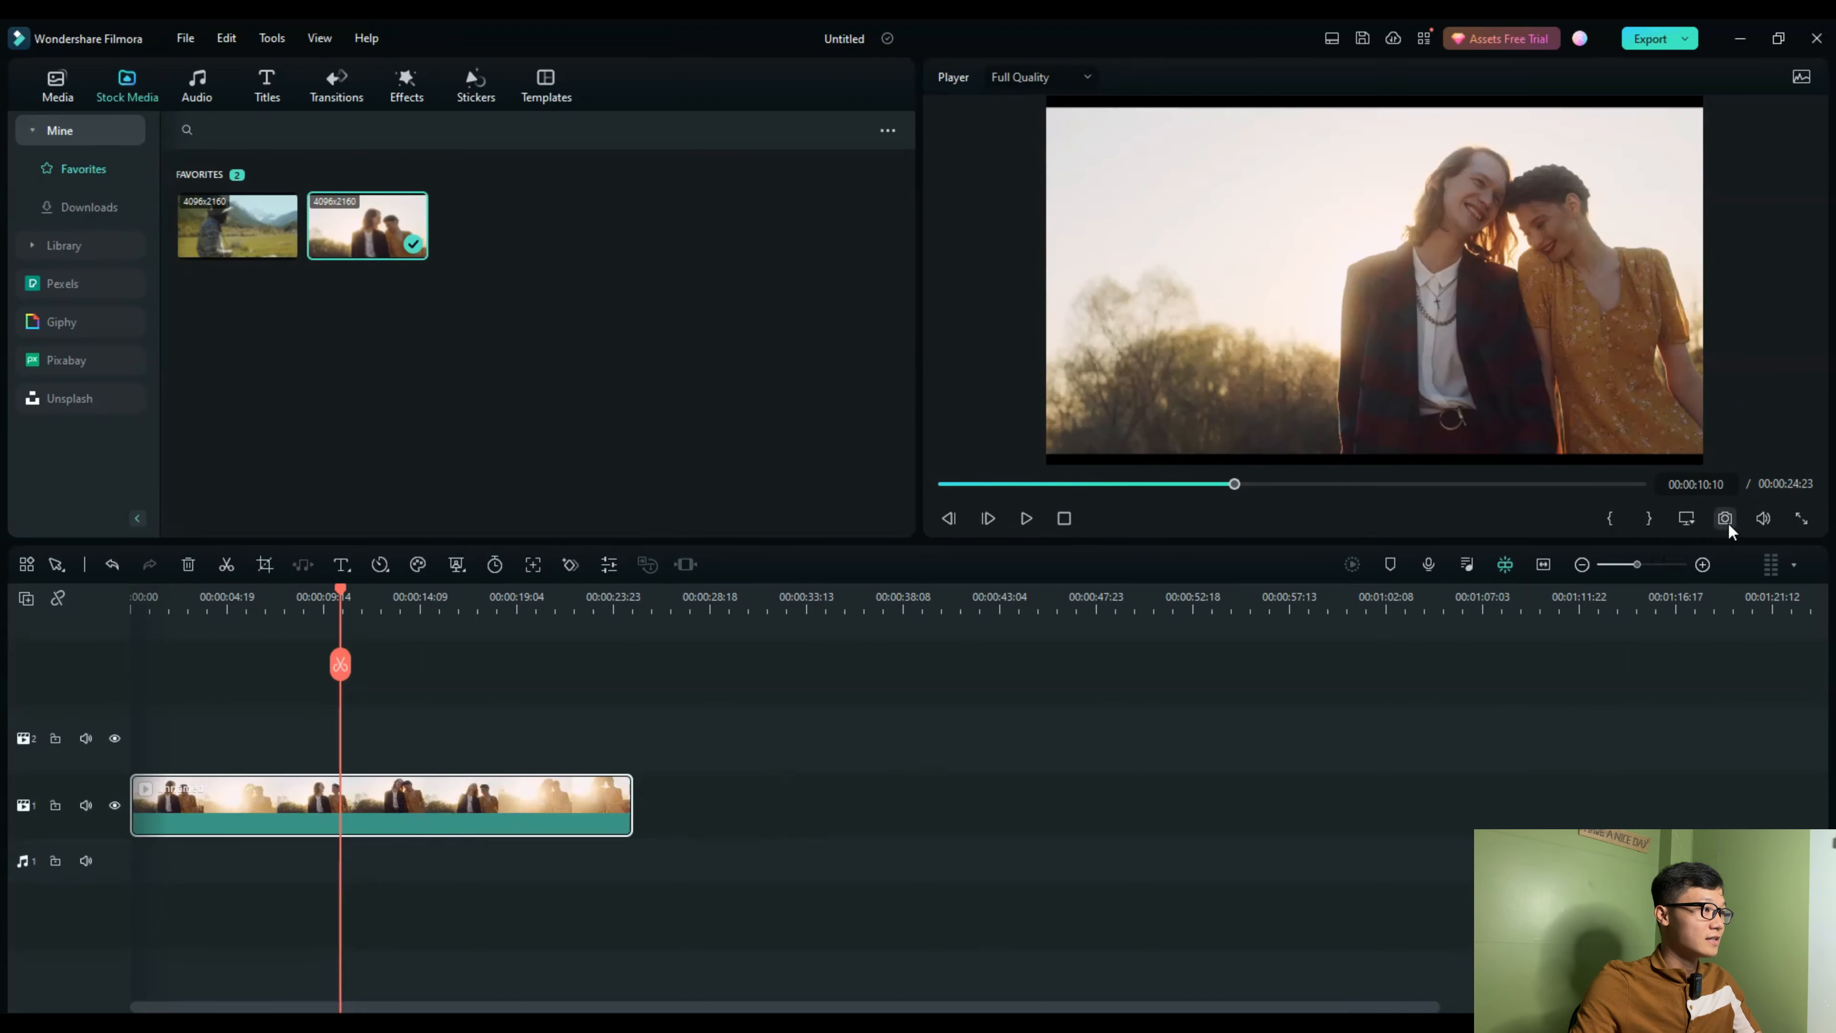
Step: Save the frame at 00:00:10:10 as a JPG snapshot in D:/VIDEO/SNAPSHOT
click(1522, 471)
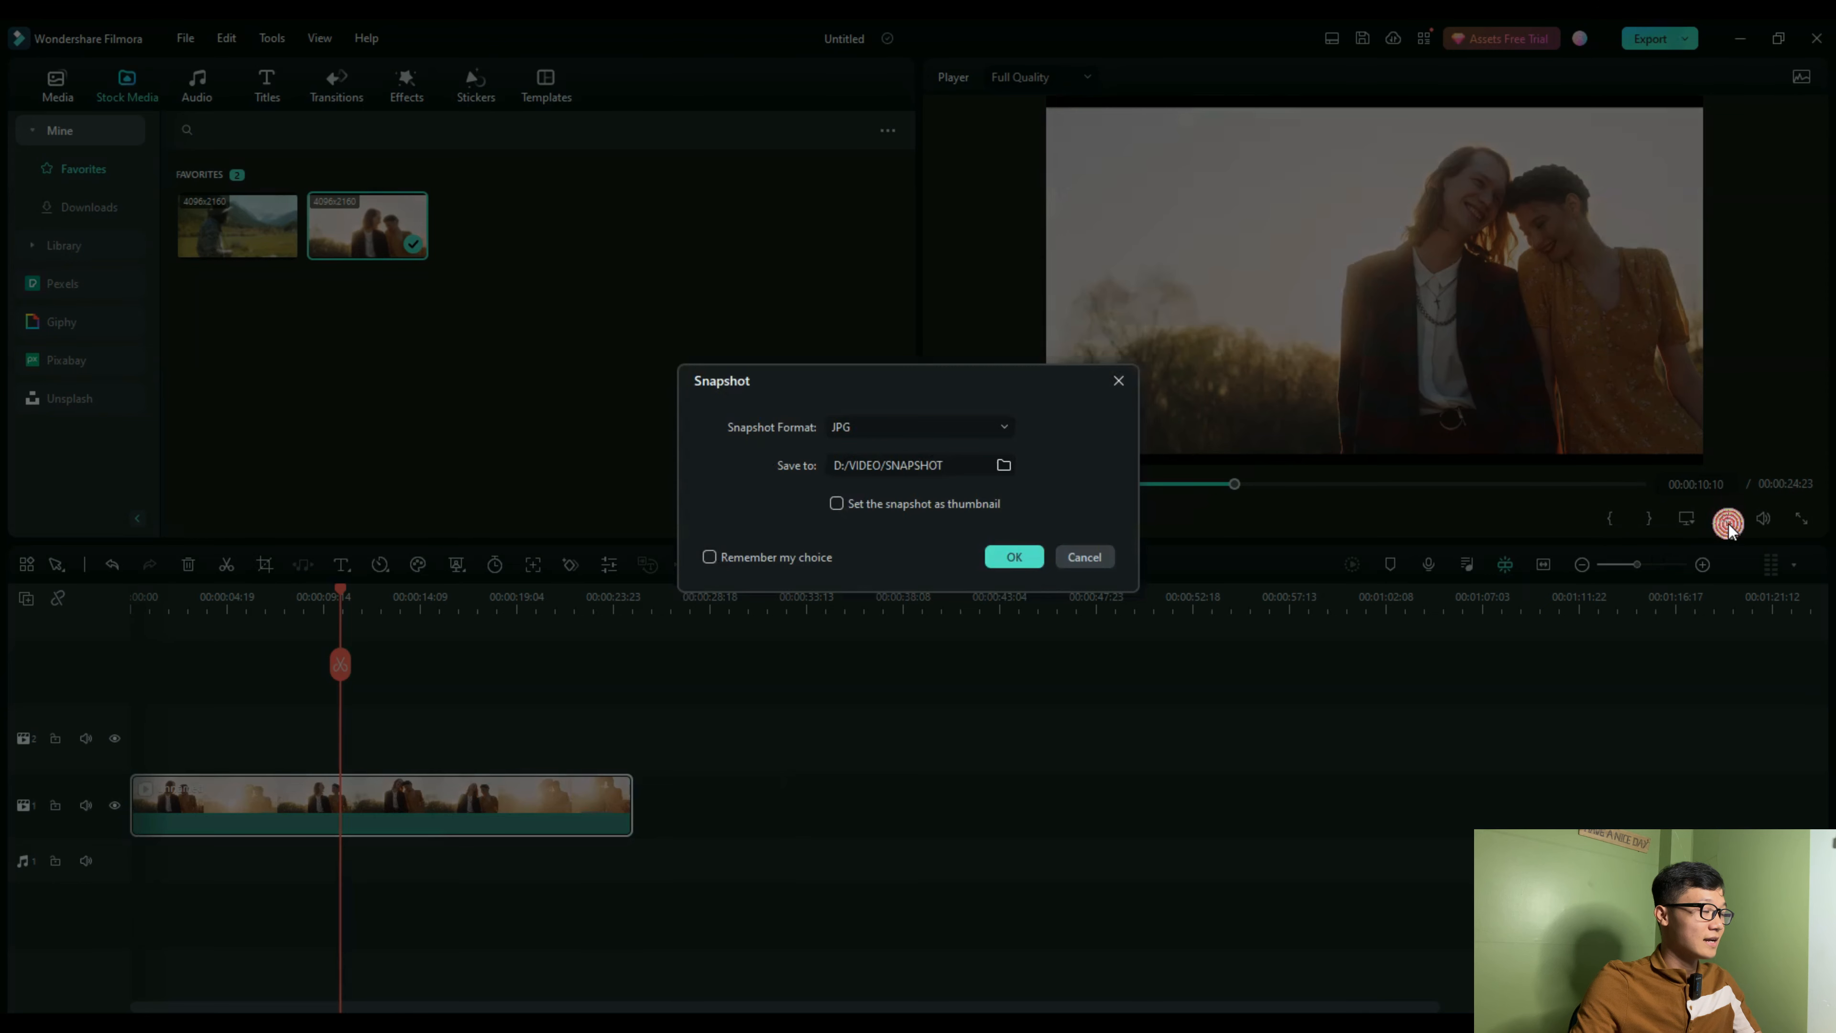
click(1014, 556)
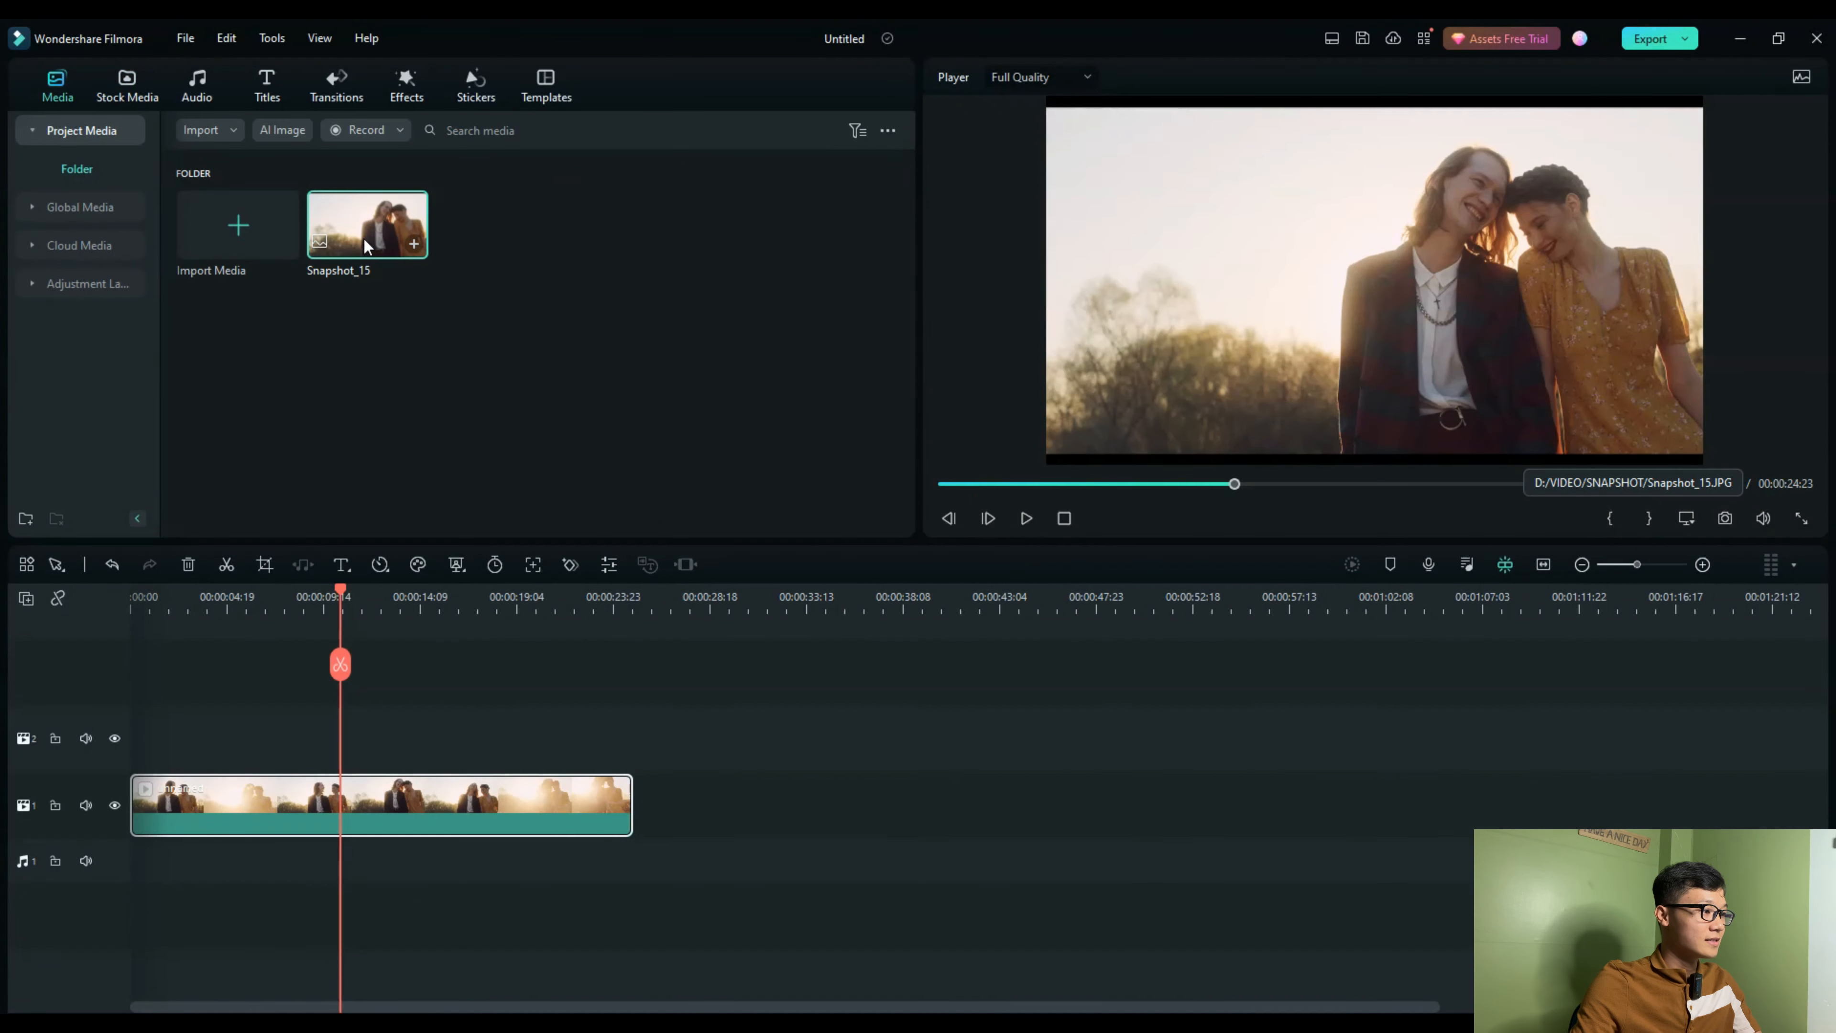
Step: Split the clip at 00:00:10:10 and insert Snapshot_15 between the two parts without leaving a gap
click(340, 664)
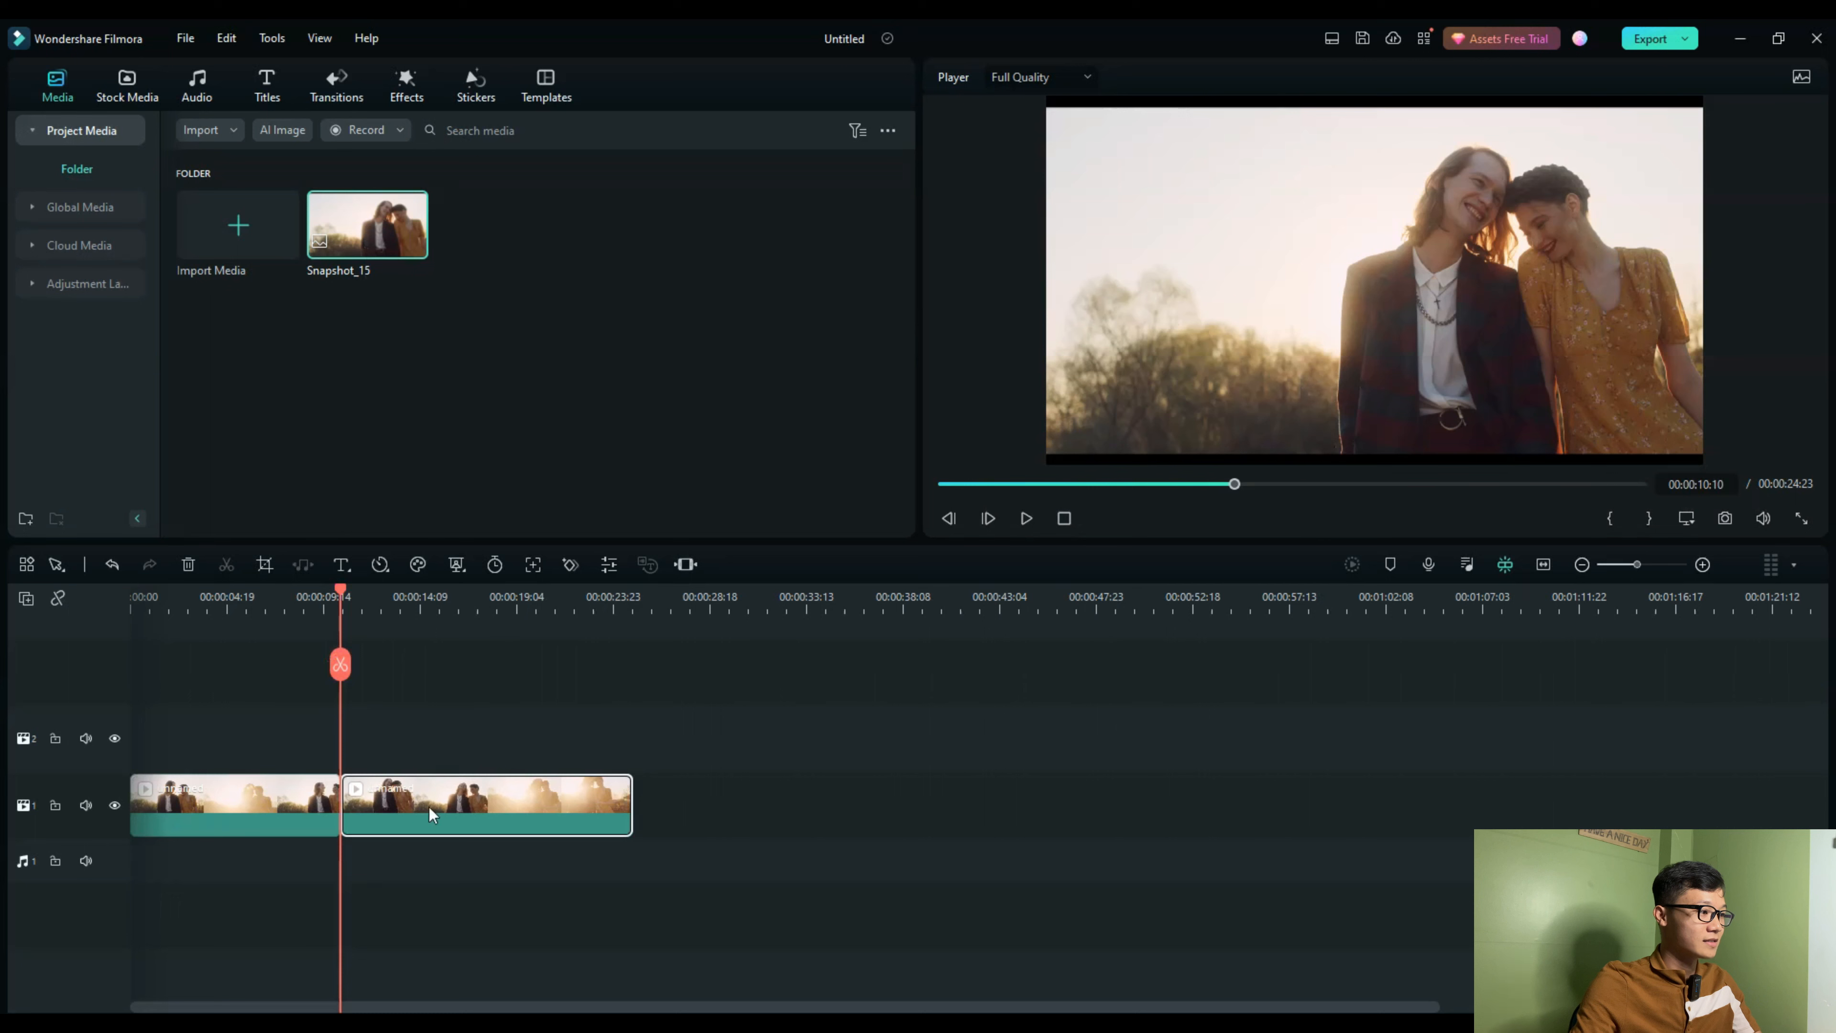
drag(434, 807, 566, 806)
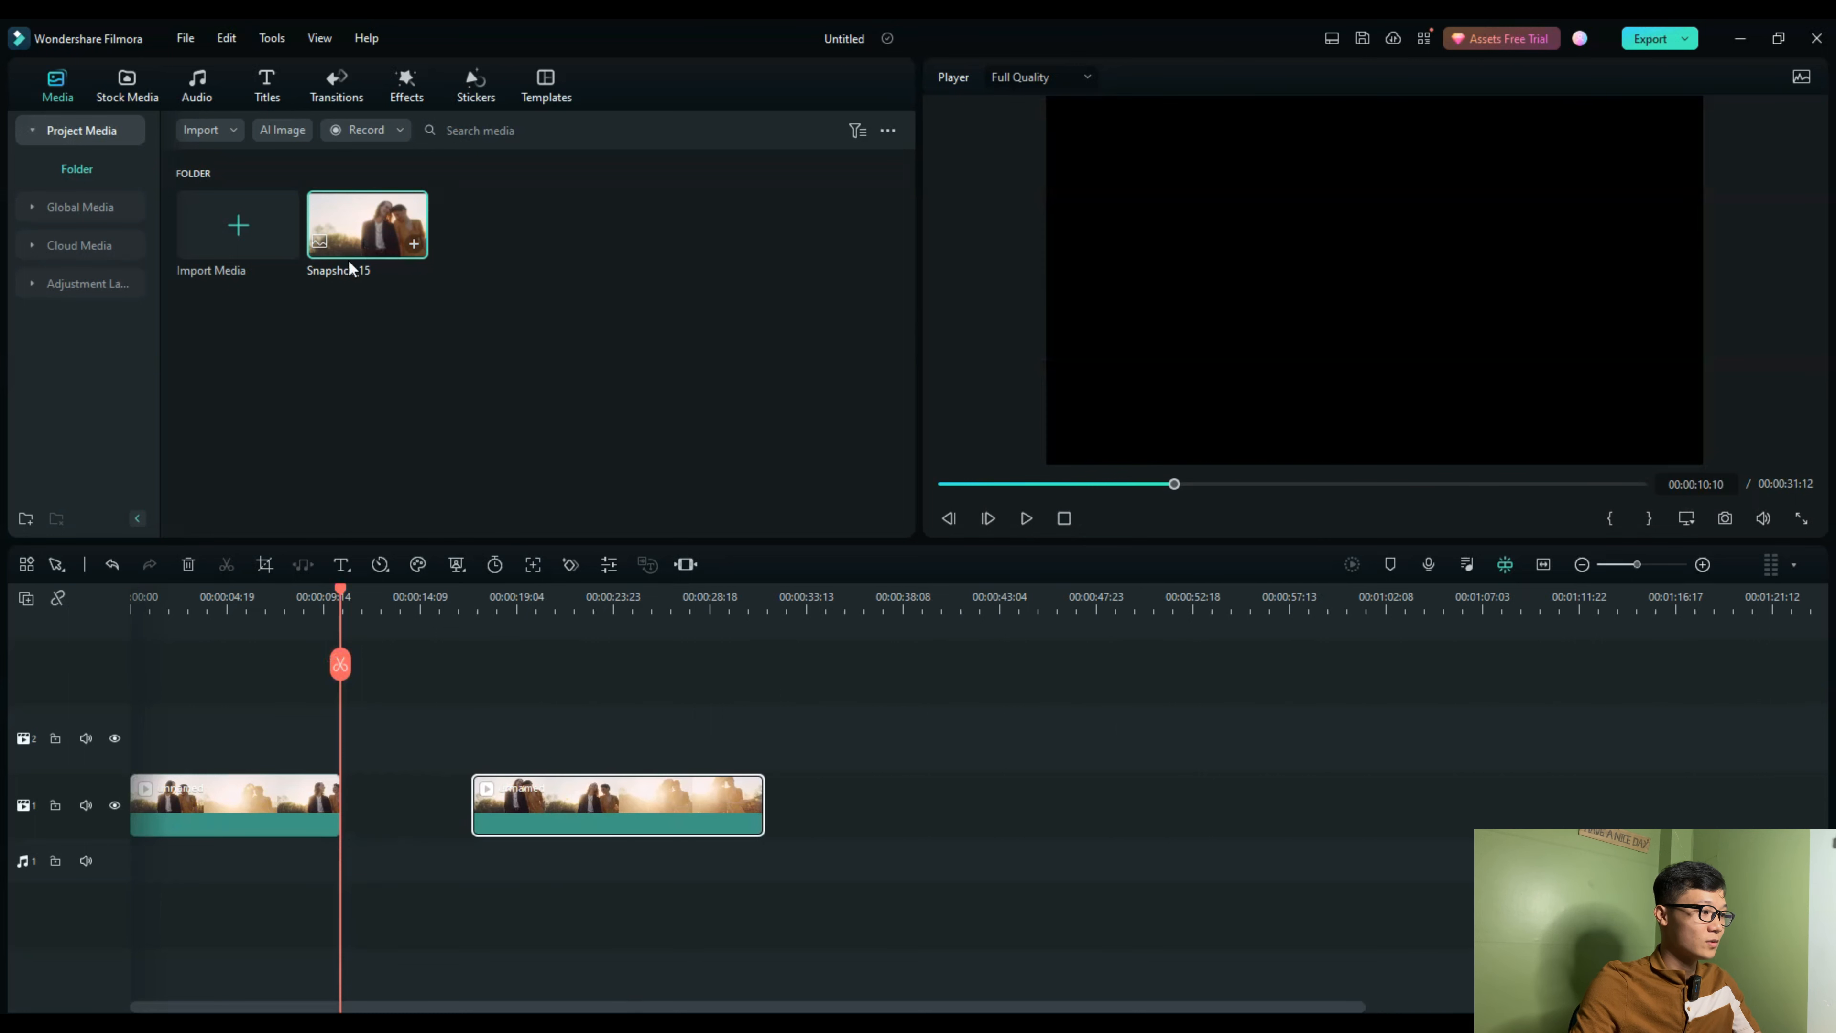
drag(369, 246, 355, 803)
click(466, 796)
key(Delete)
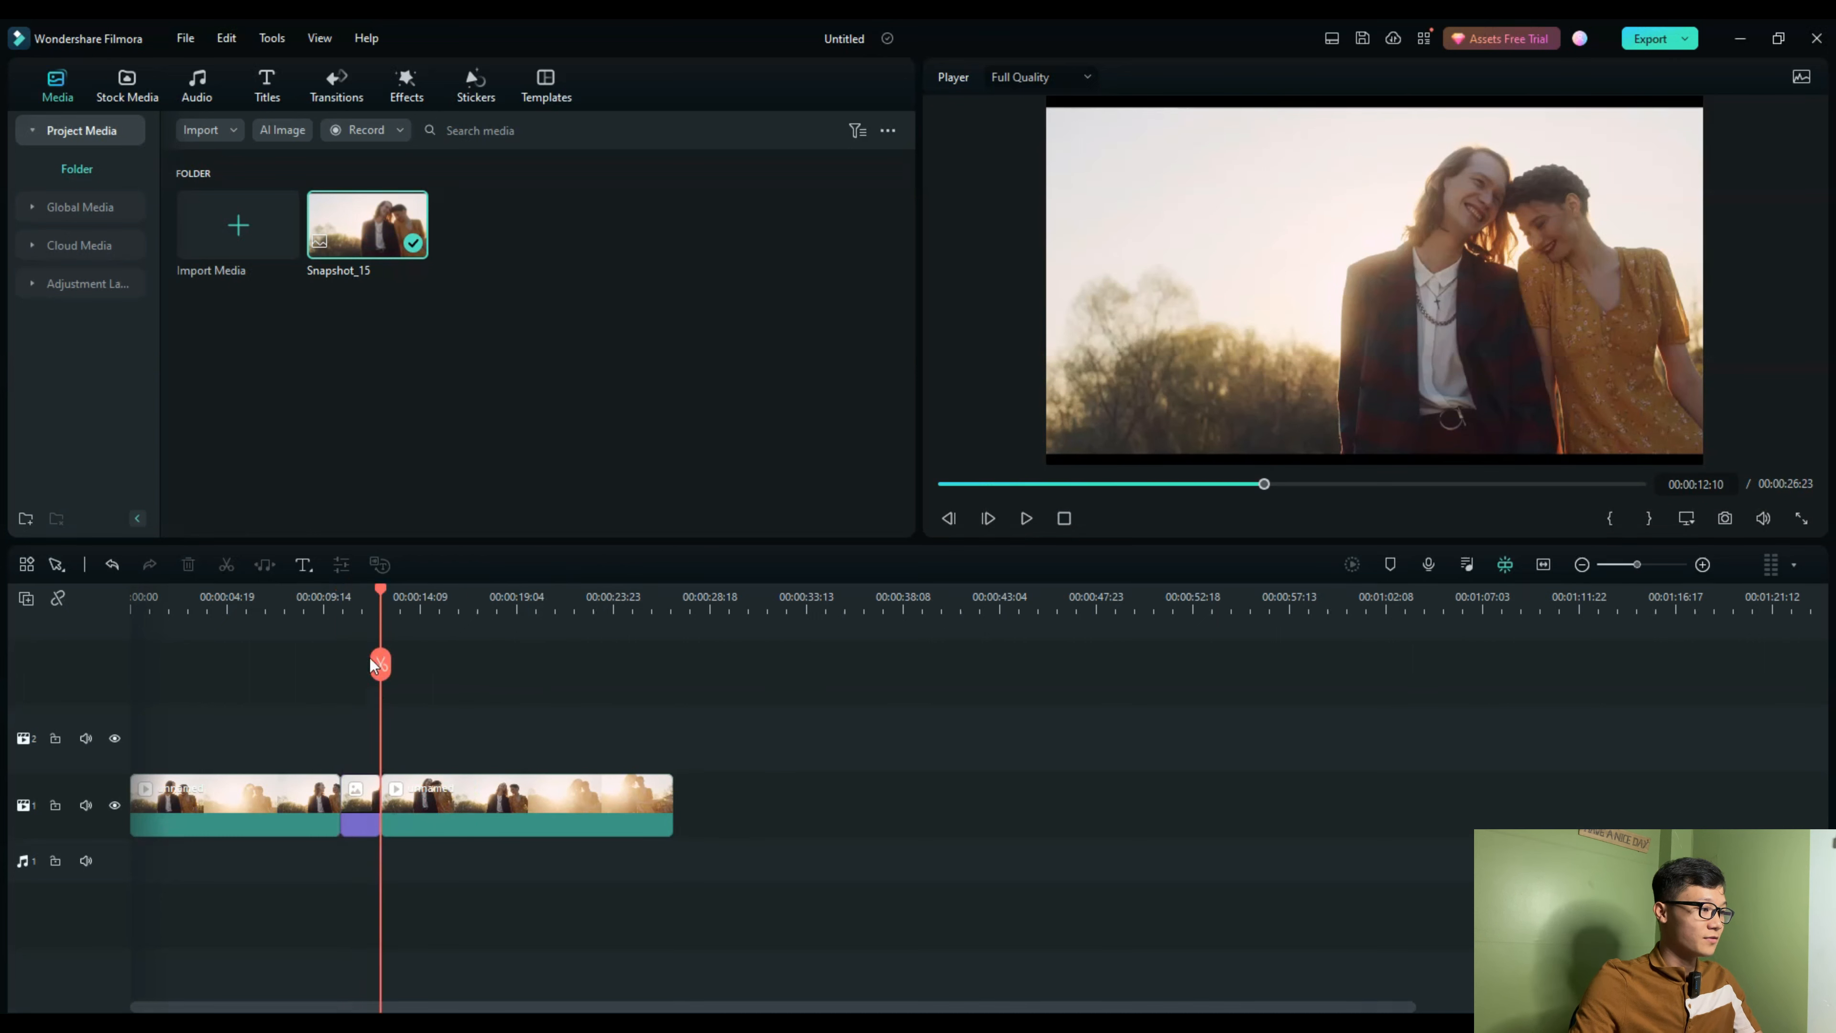
Step: Apply customized Speed Ramping to the clip after the snapshot and add a 5.21-second freeze frame at 00:00:13:20
click(385, 593)
right_click(479, 815)
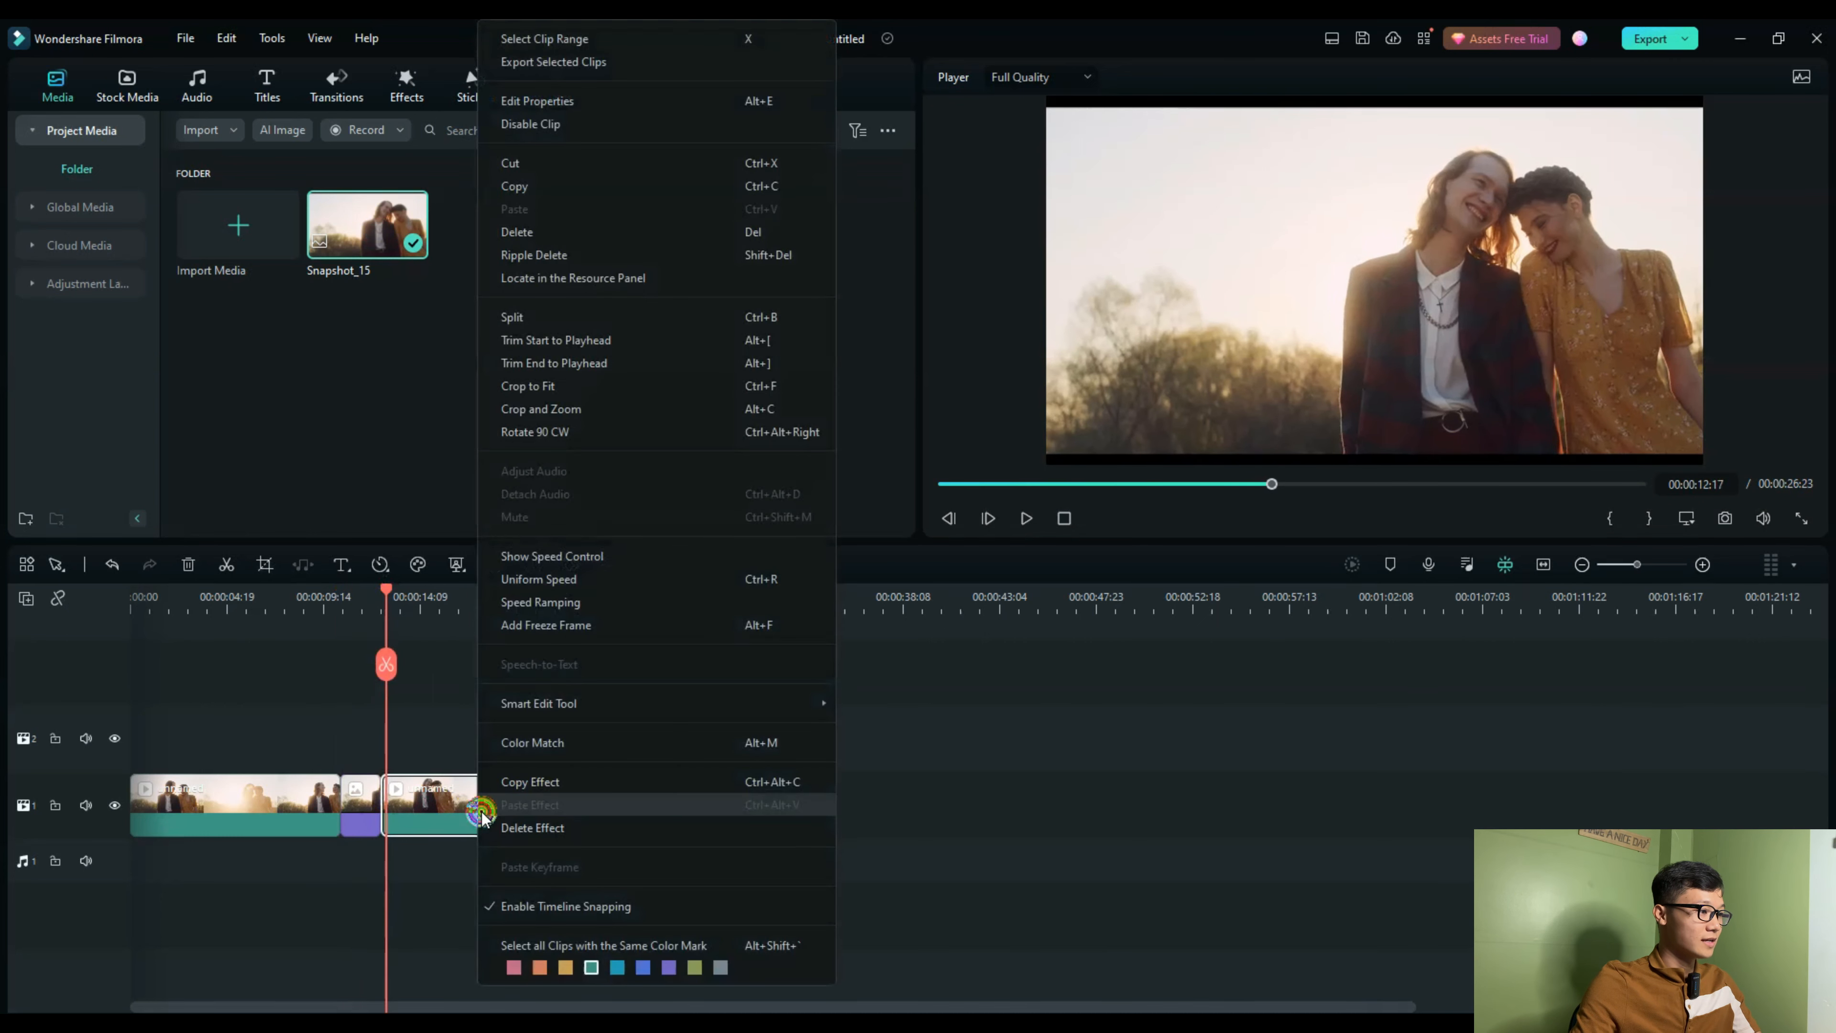
click(535, 601)
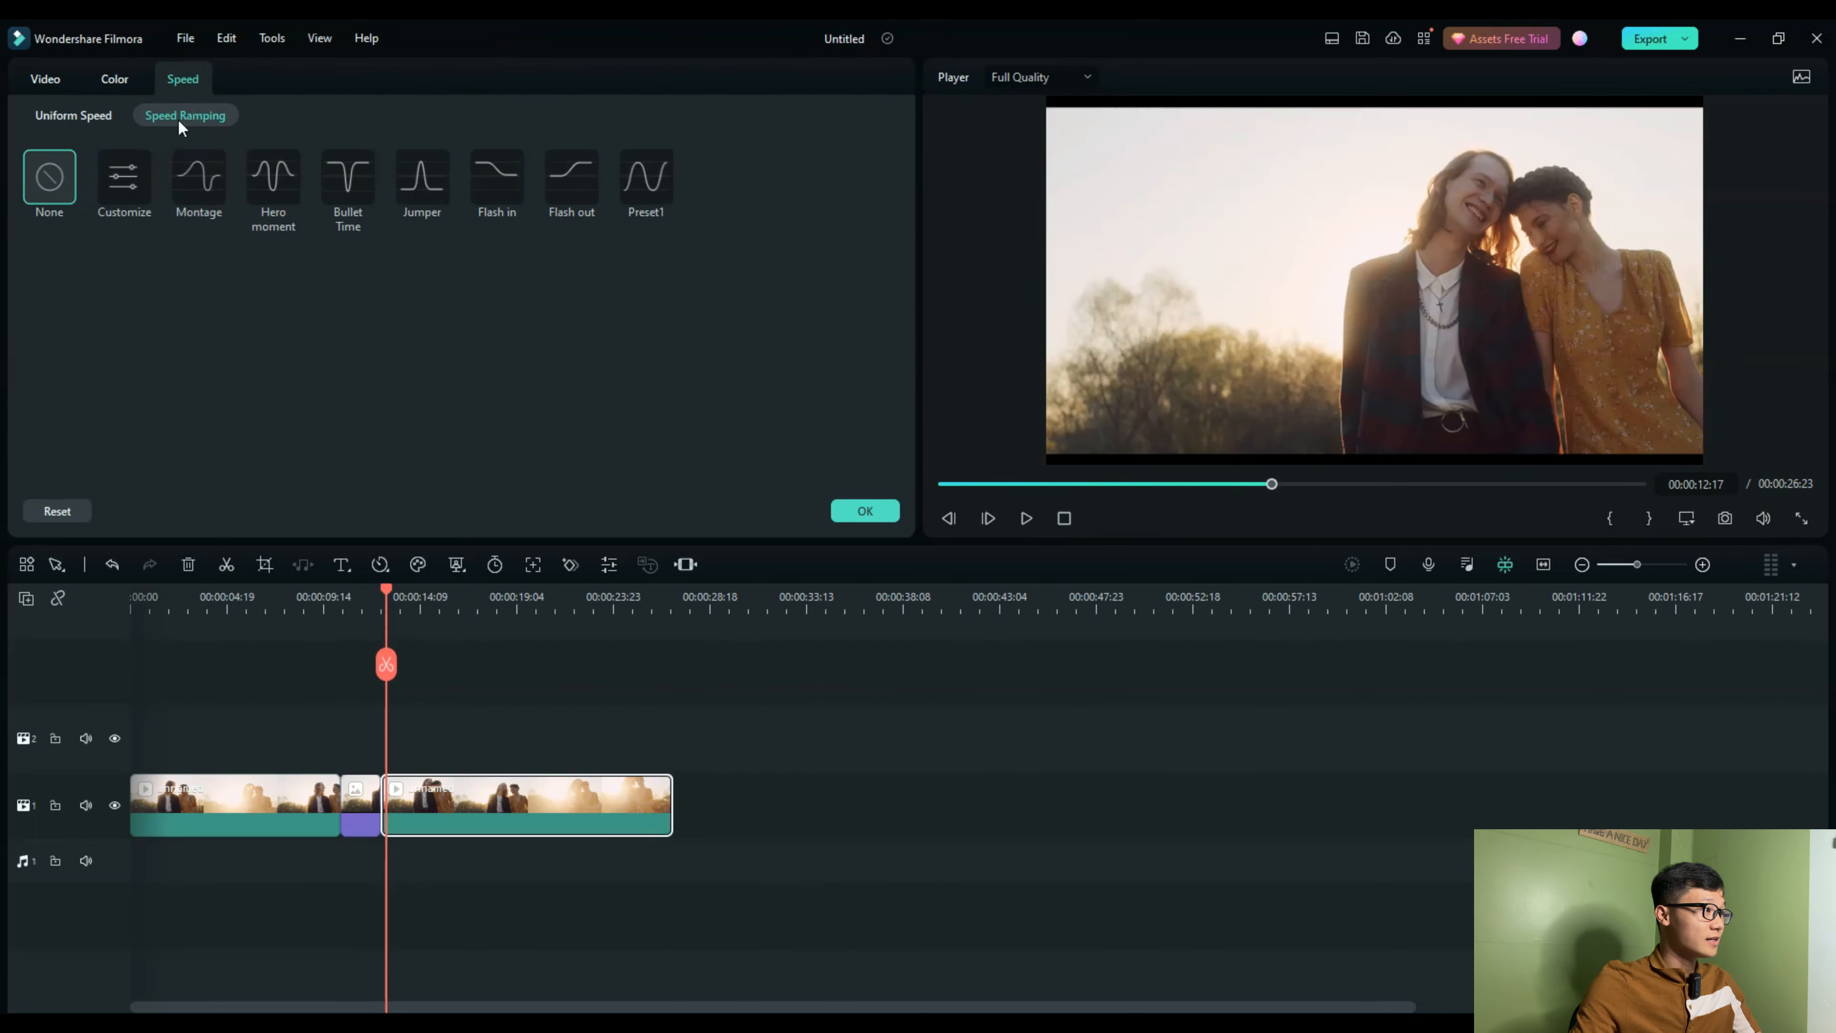
click(136, 192)
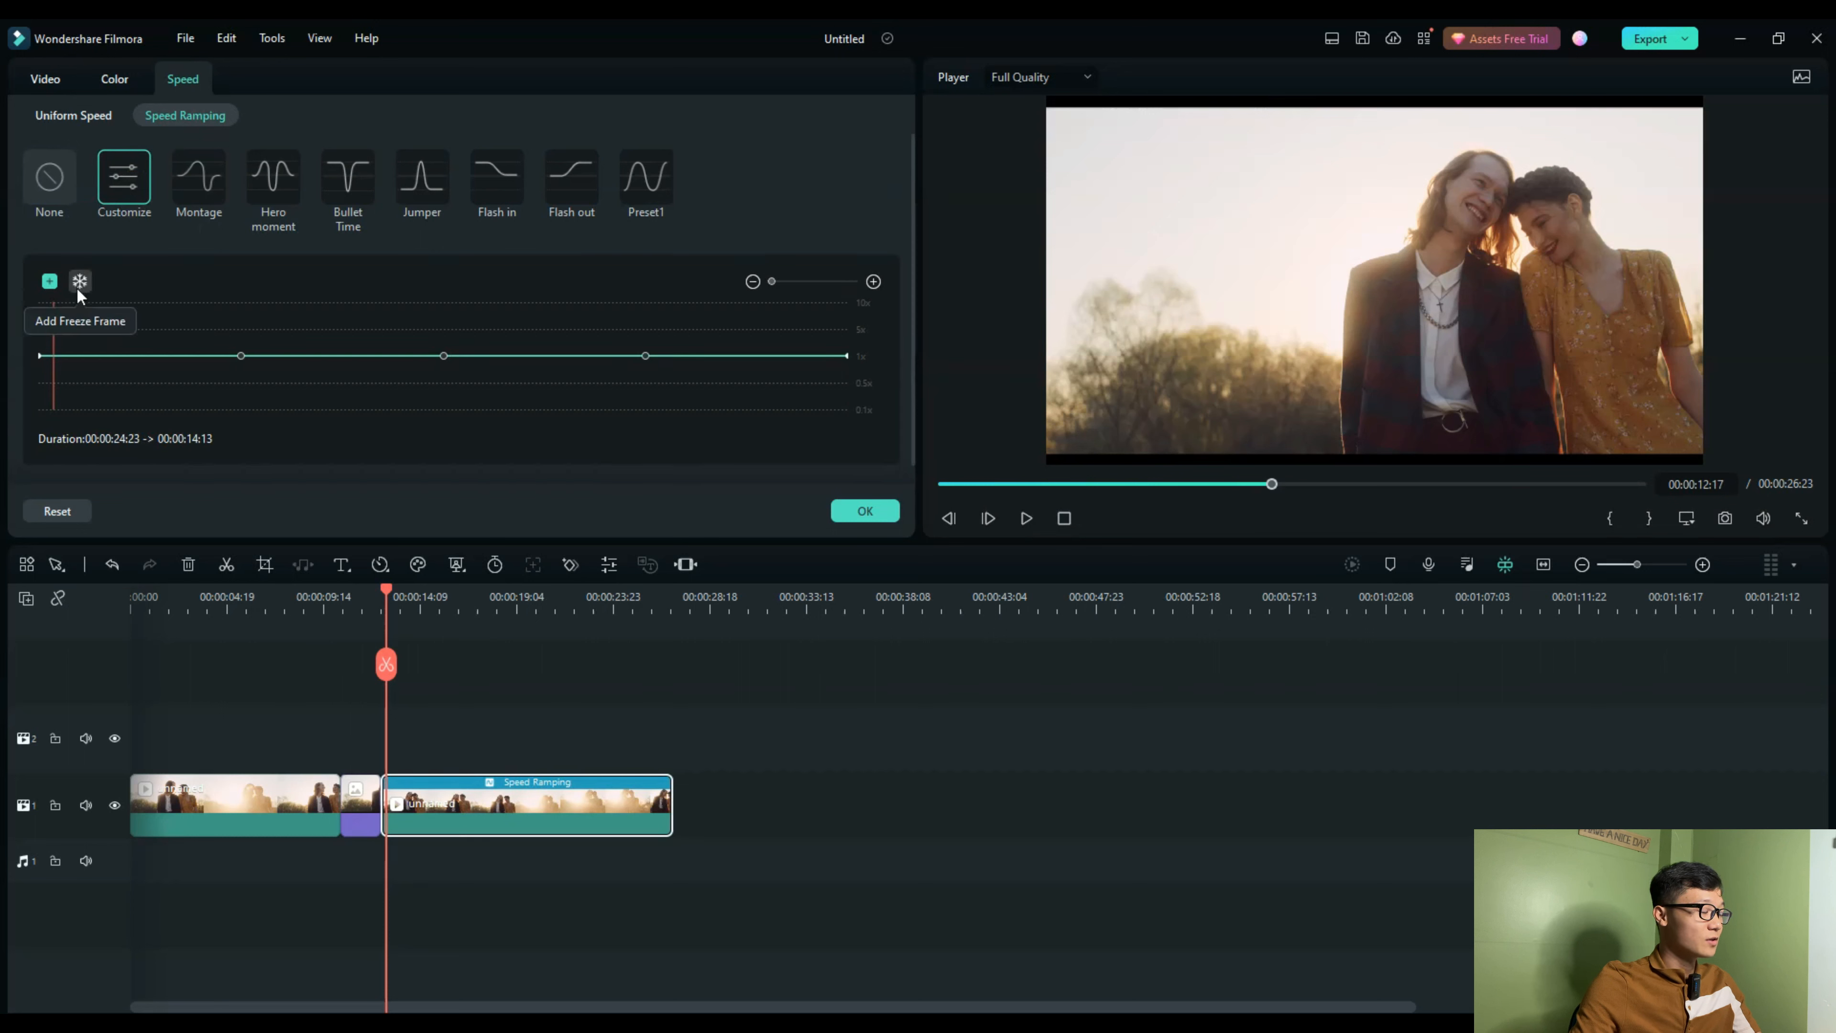
drag(54, 342, 119, 385)
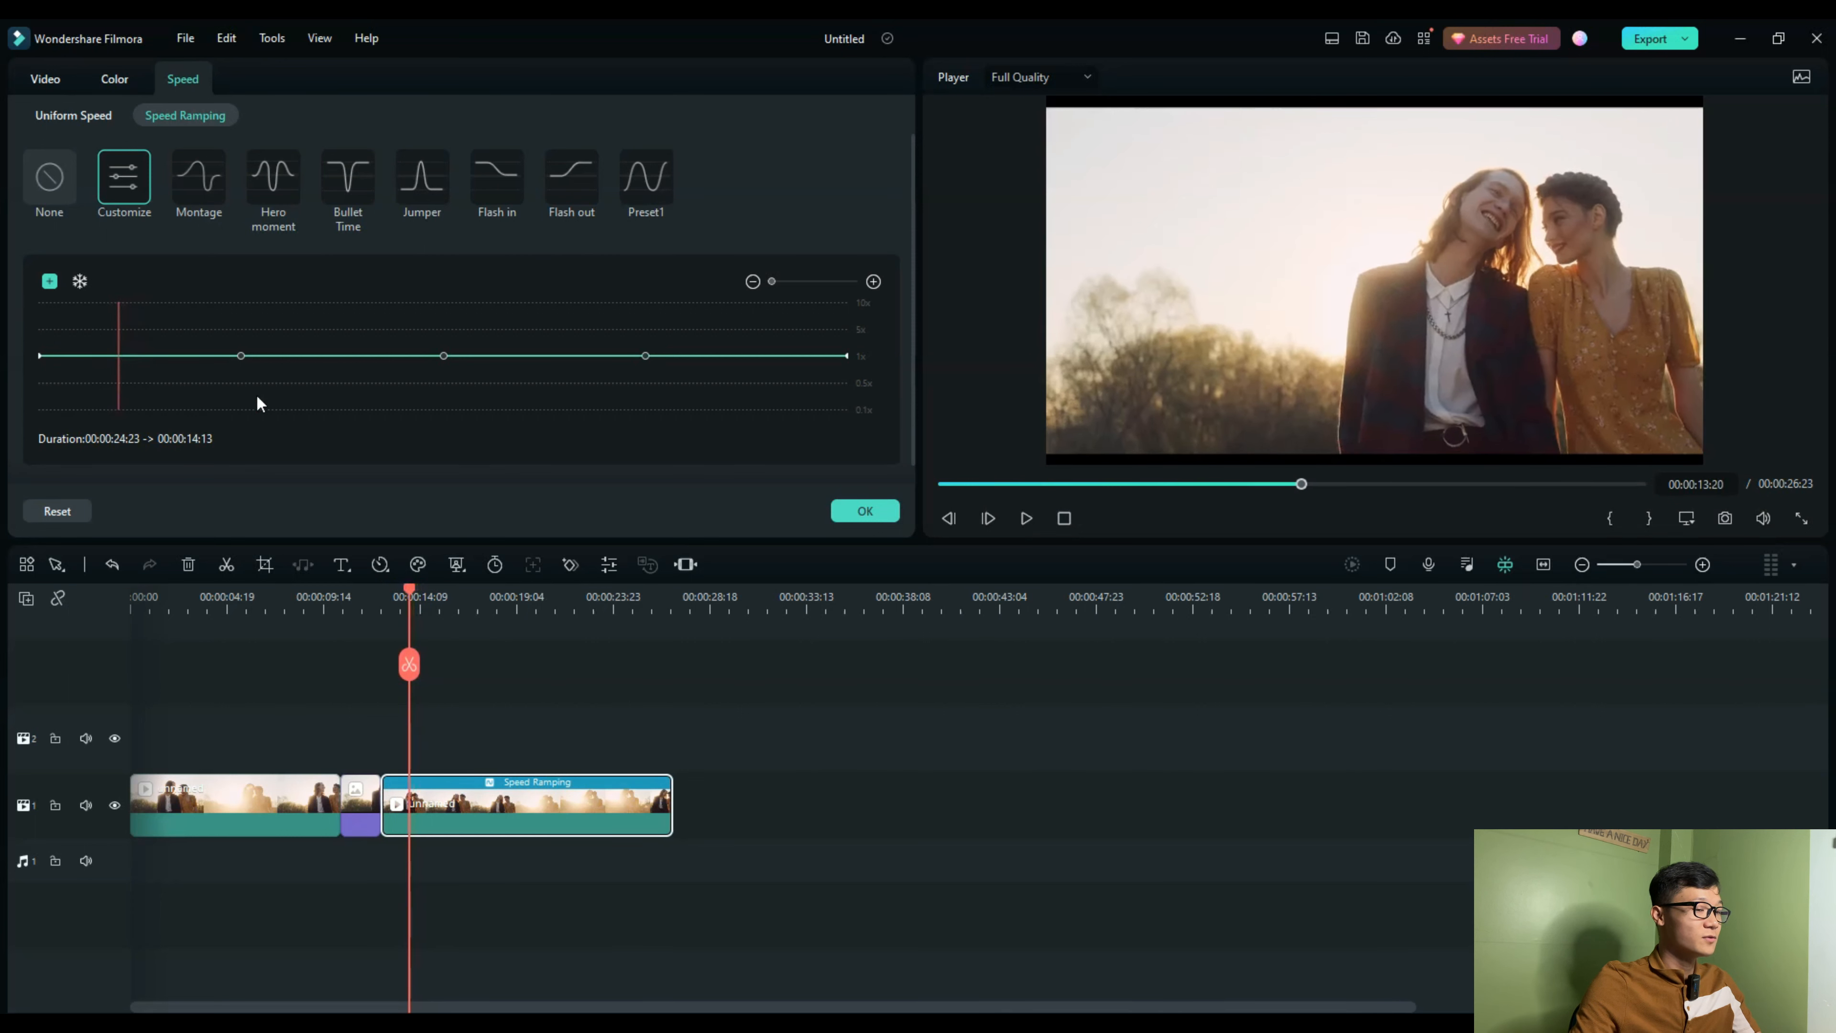
click(80, 284)
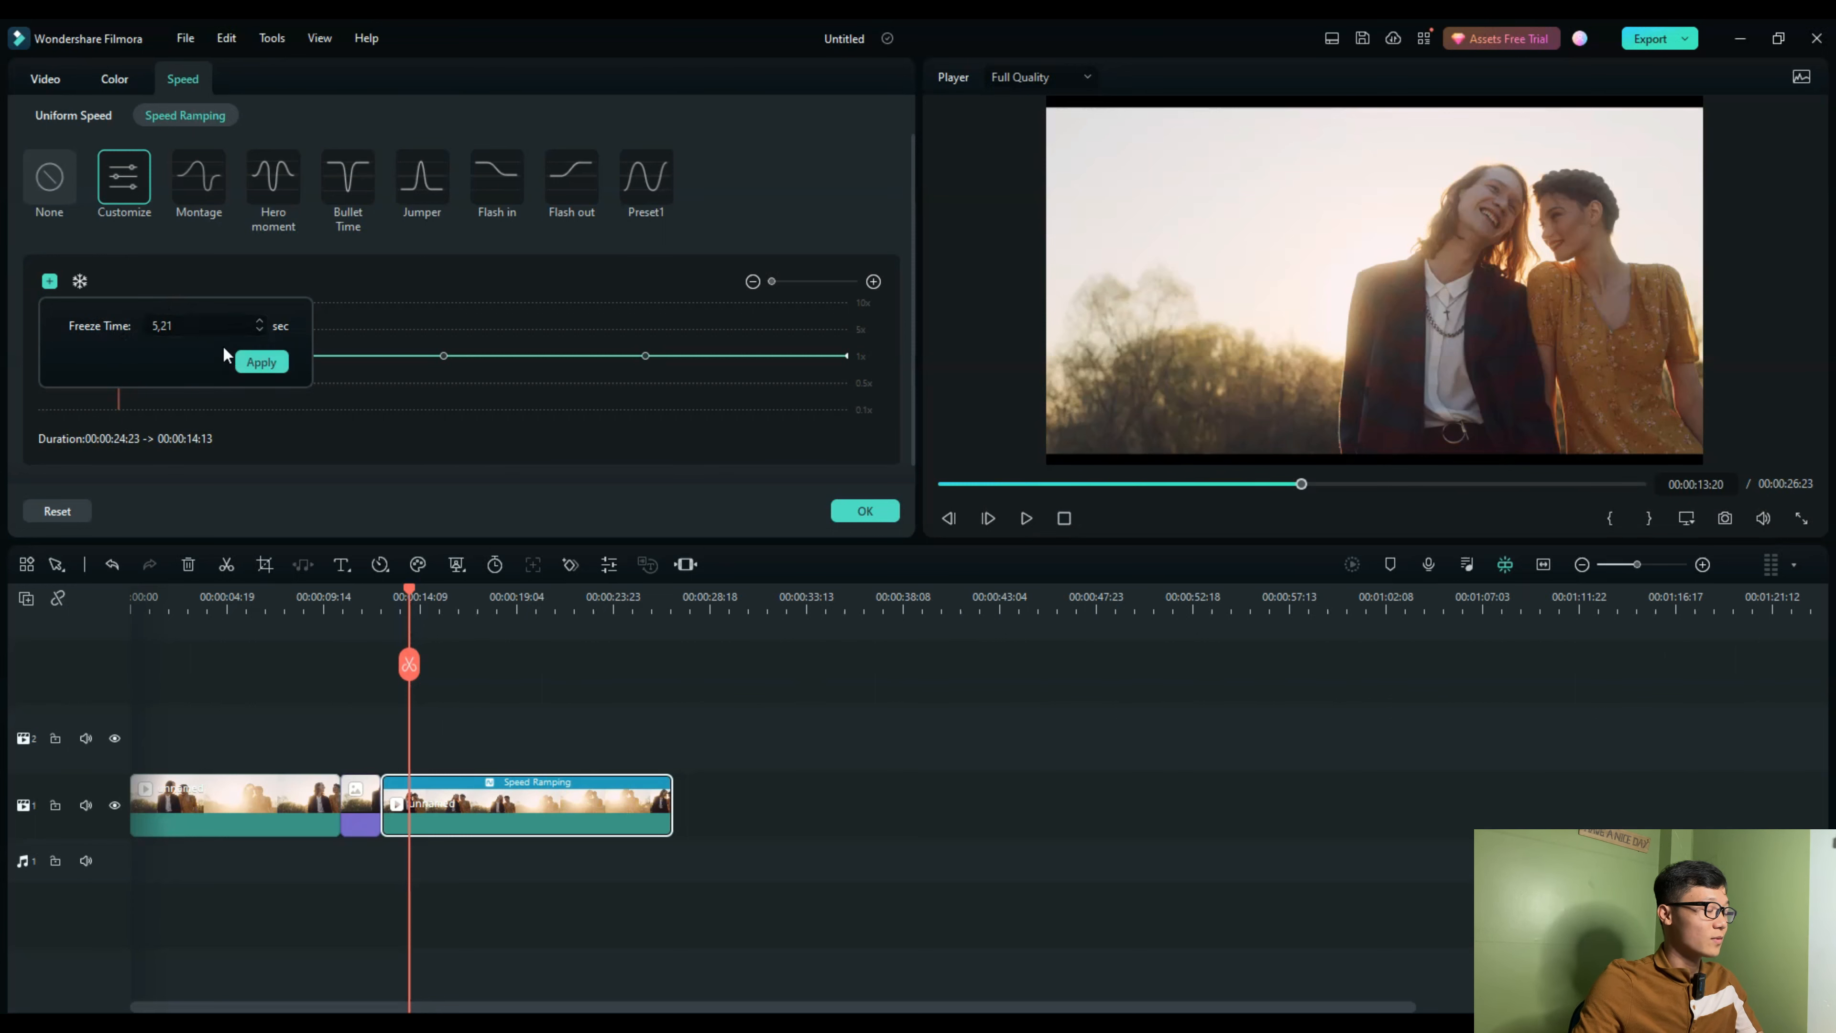
click(255, 364)
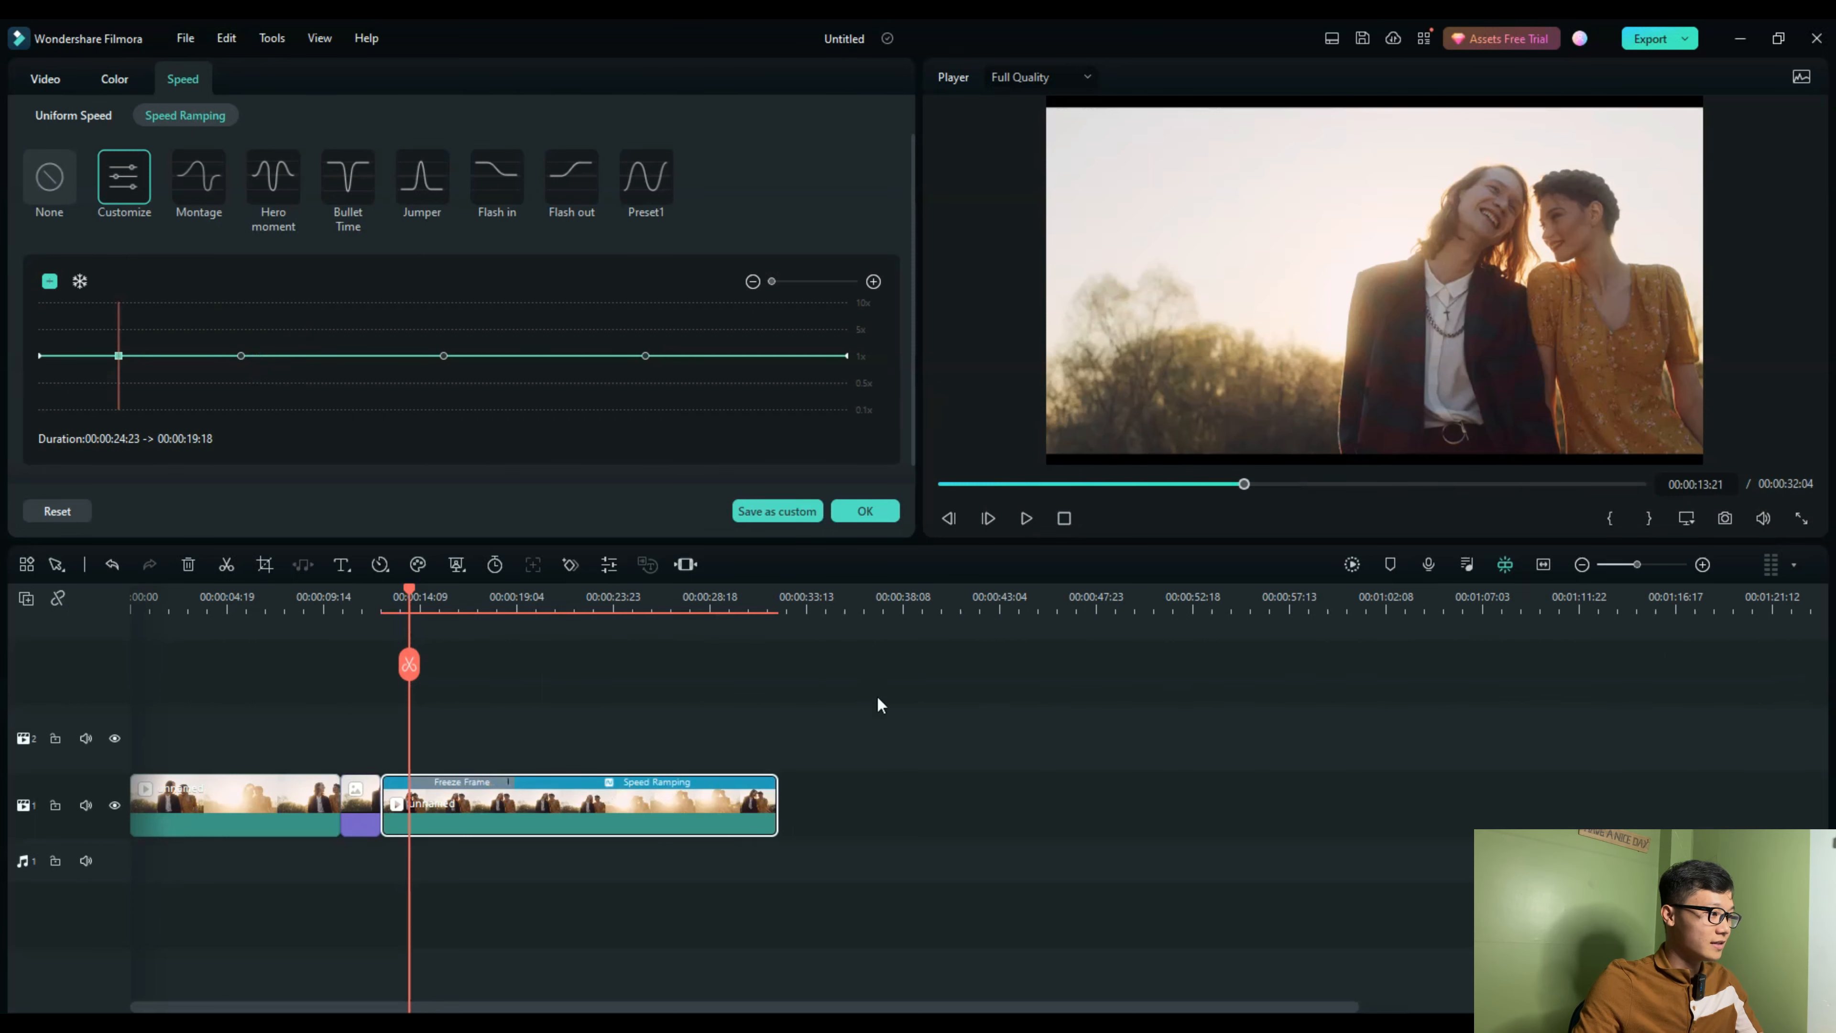
Step: Clear all clips from the timeline and place the favorite stock clip of the couple at the start of video track 1
drag(873, 705, 288, 807)
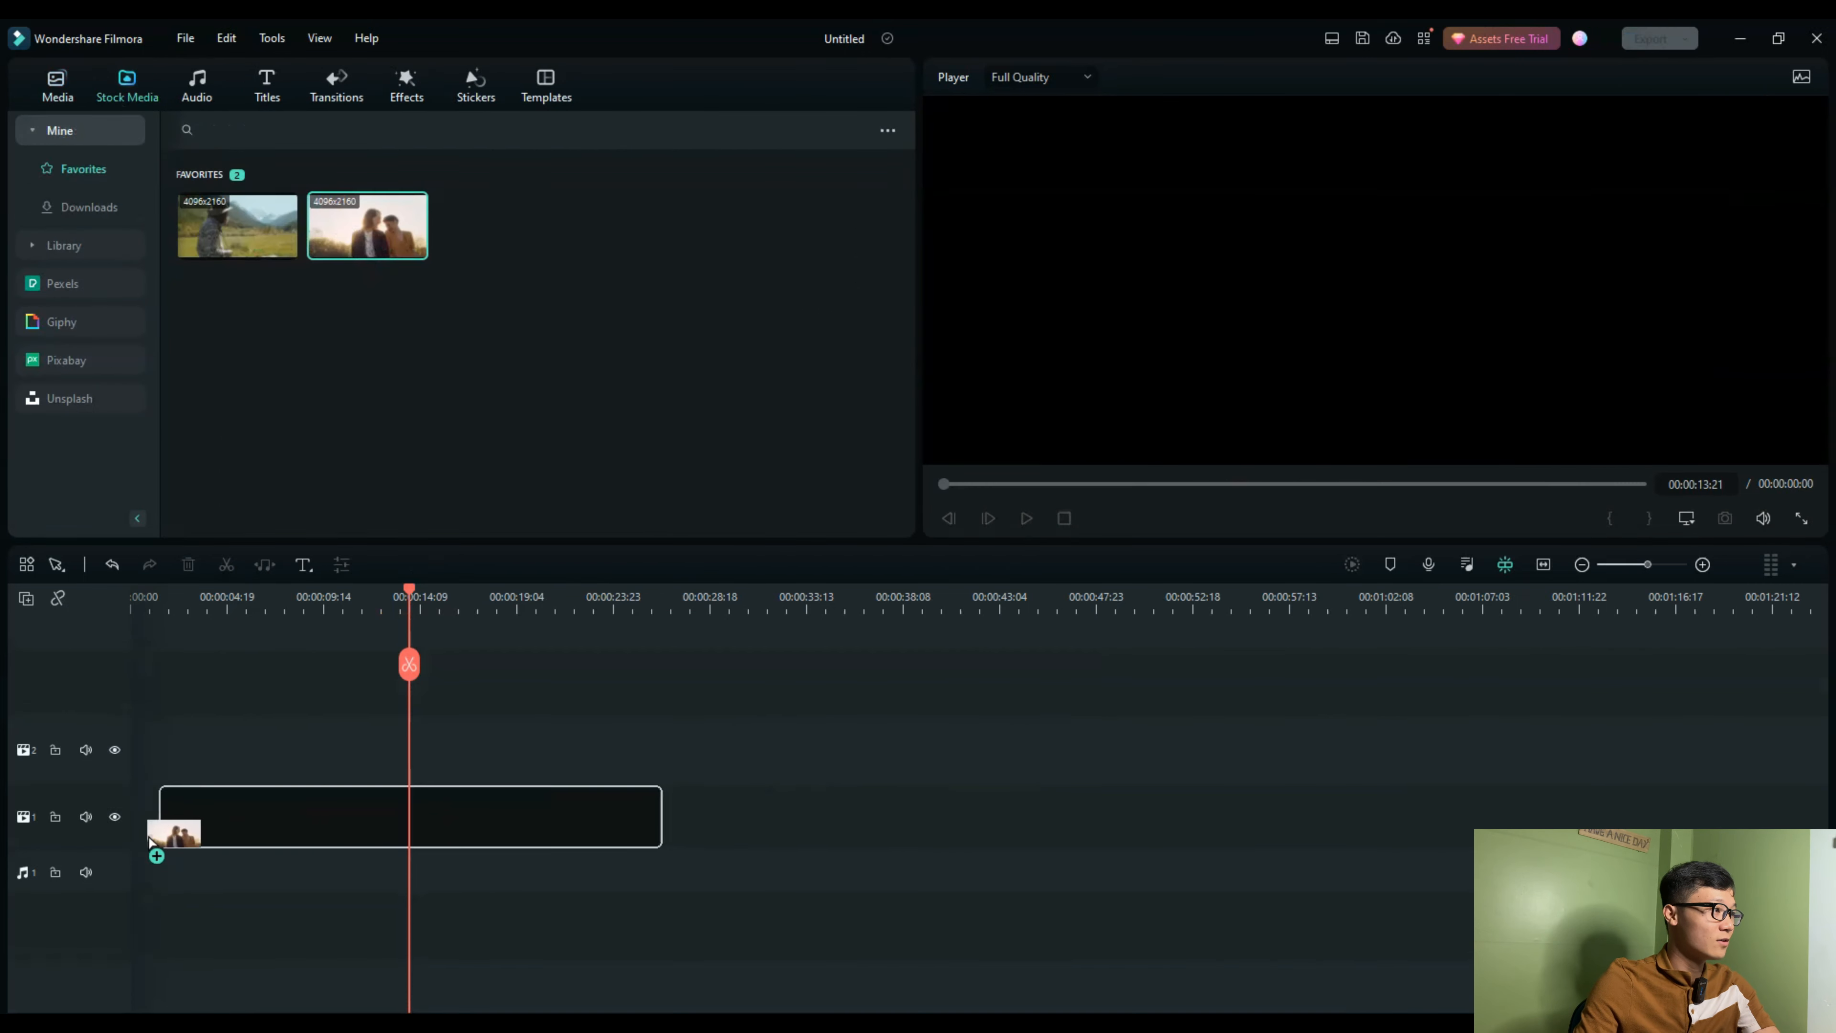
drag(155, 843, 154, 810)
Step: Save the frame at 00:00:11:01 as a JPG snapshot in D:/VIDEO/SNAPSHOT
drag(408, 594, 354, 636)
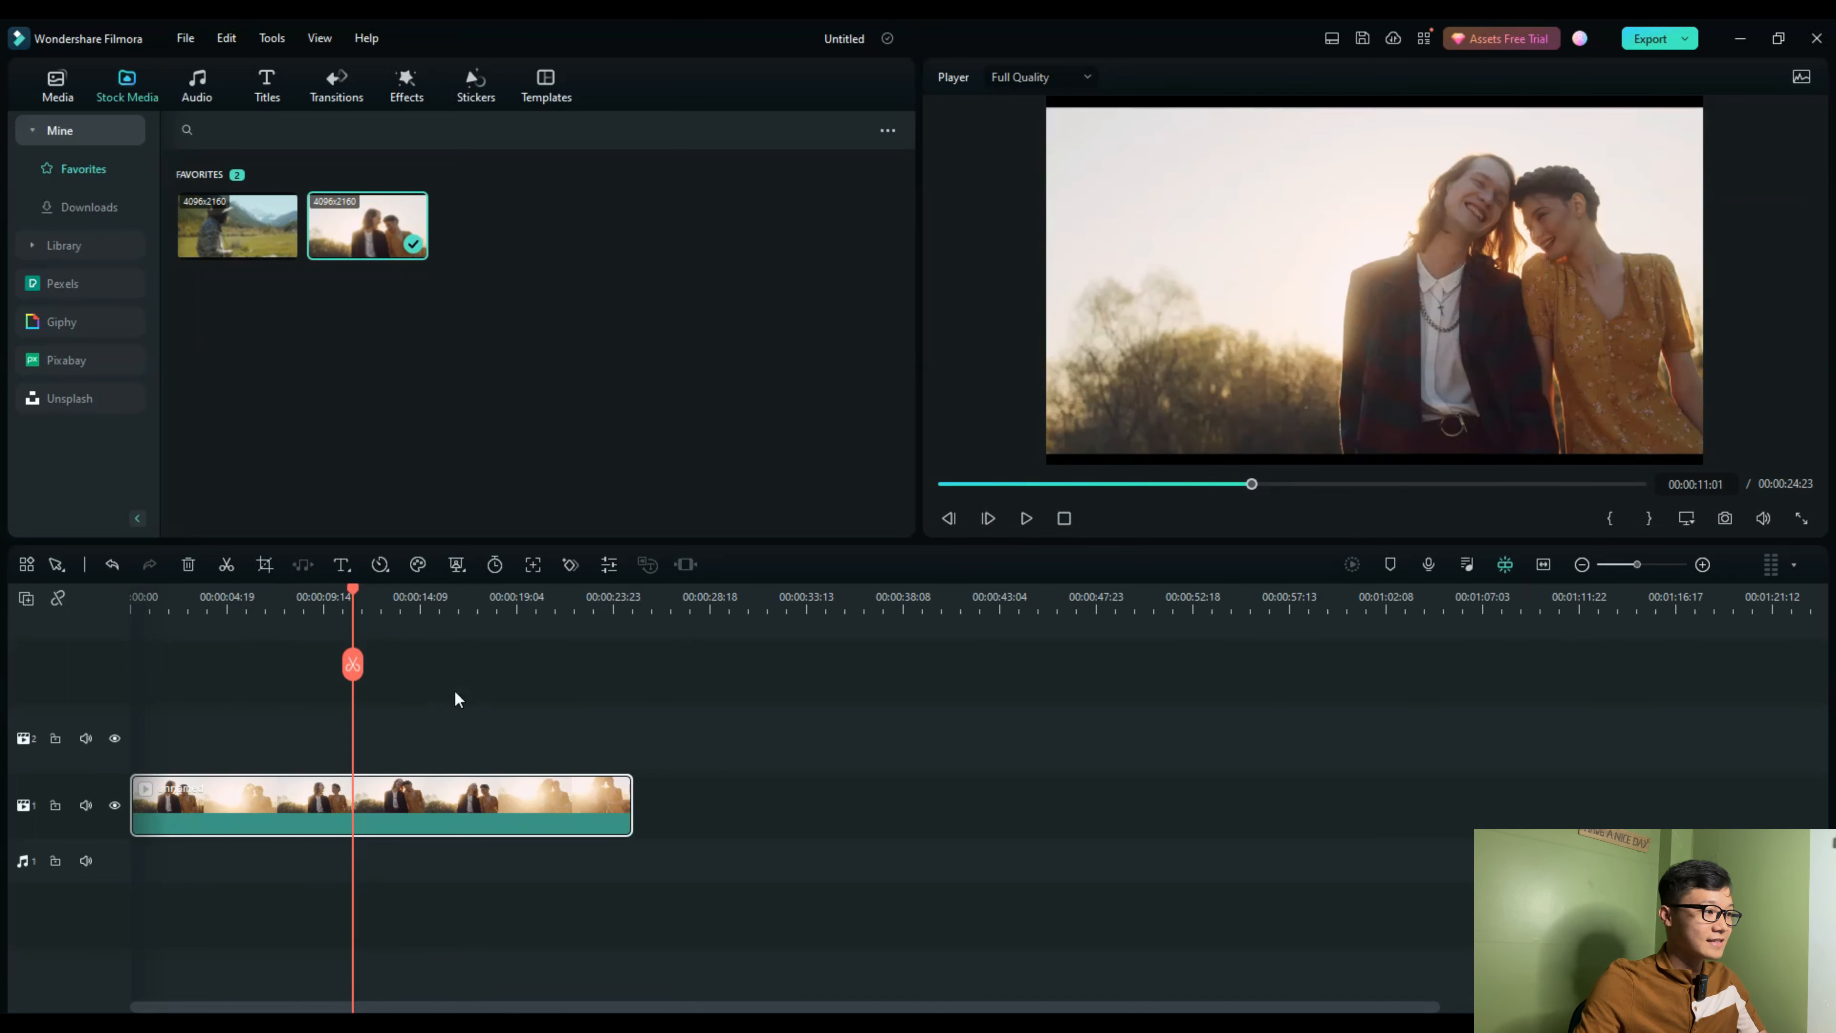
click(1726, 518)
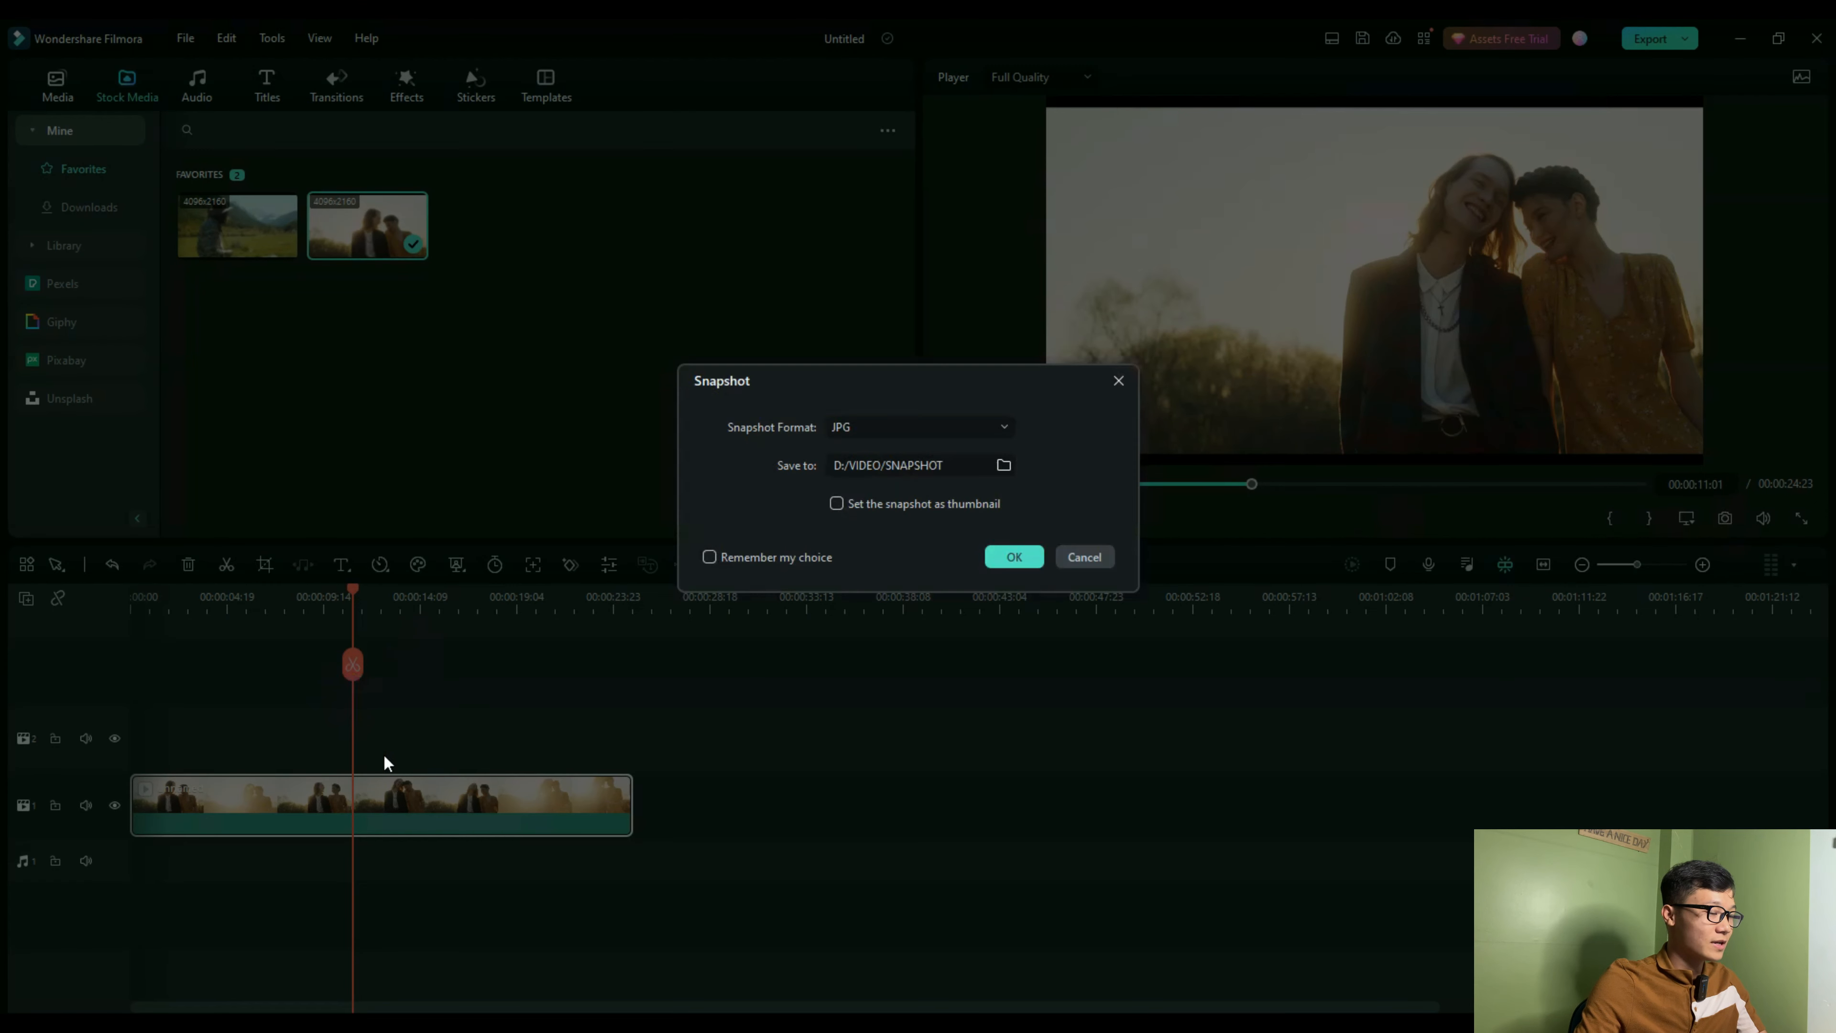
click(1014, 558)
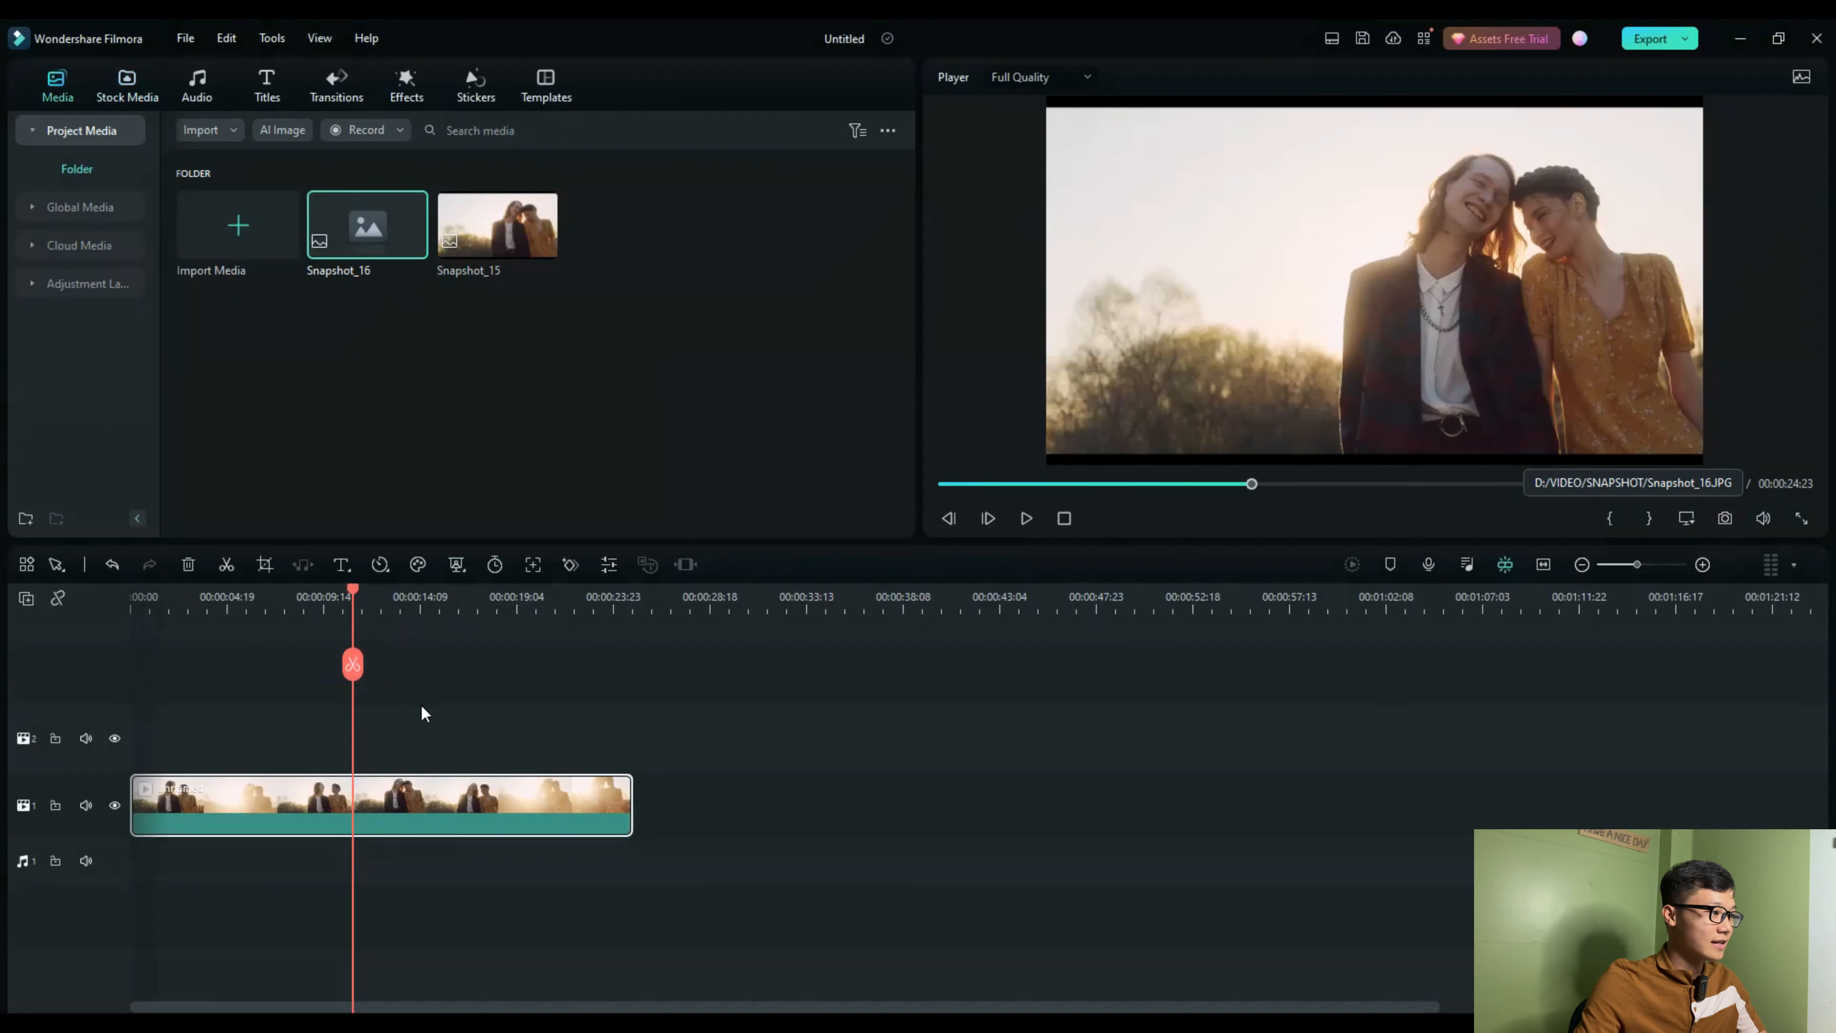
Step: Split the clip at 00:00:11:01 and insert Snapshot_16 between the two parts, trimmed to about 3 seconds with no gap
click(352, 669)
drag(451, 832, 370, 828)
drag(690, 818, 407, 800)
click(373, 815)
drag(522, 810, 519, 821)
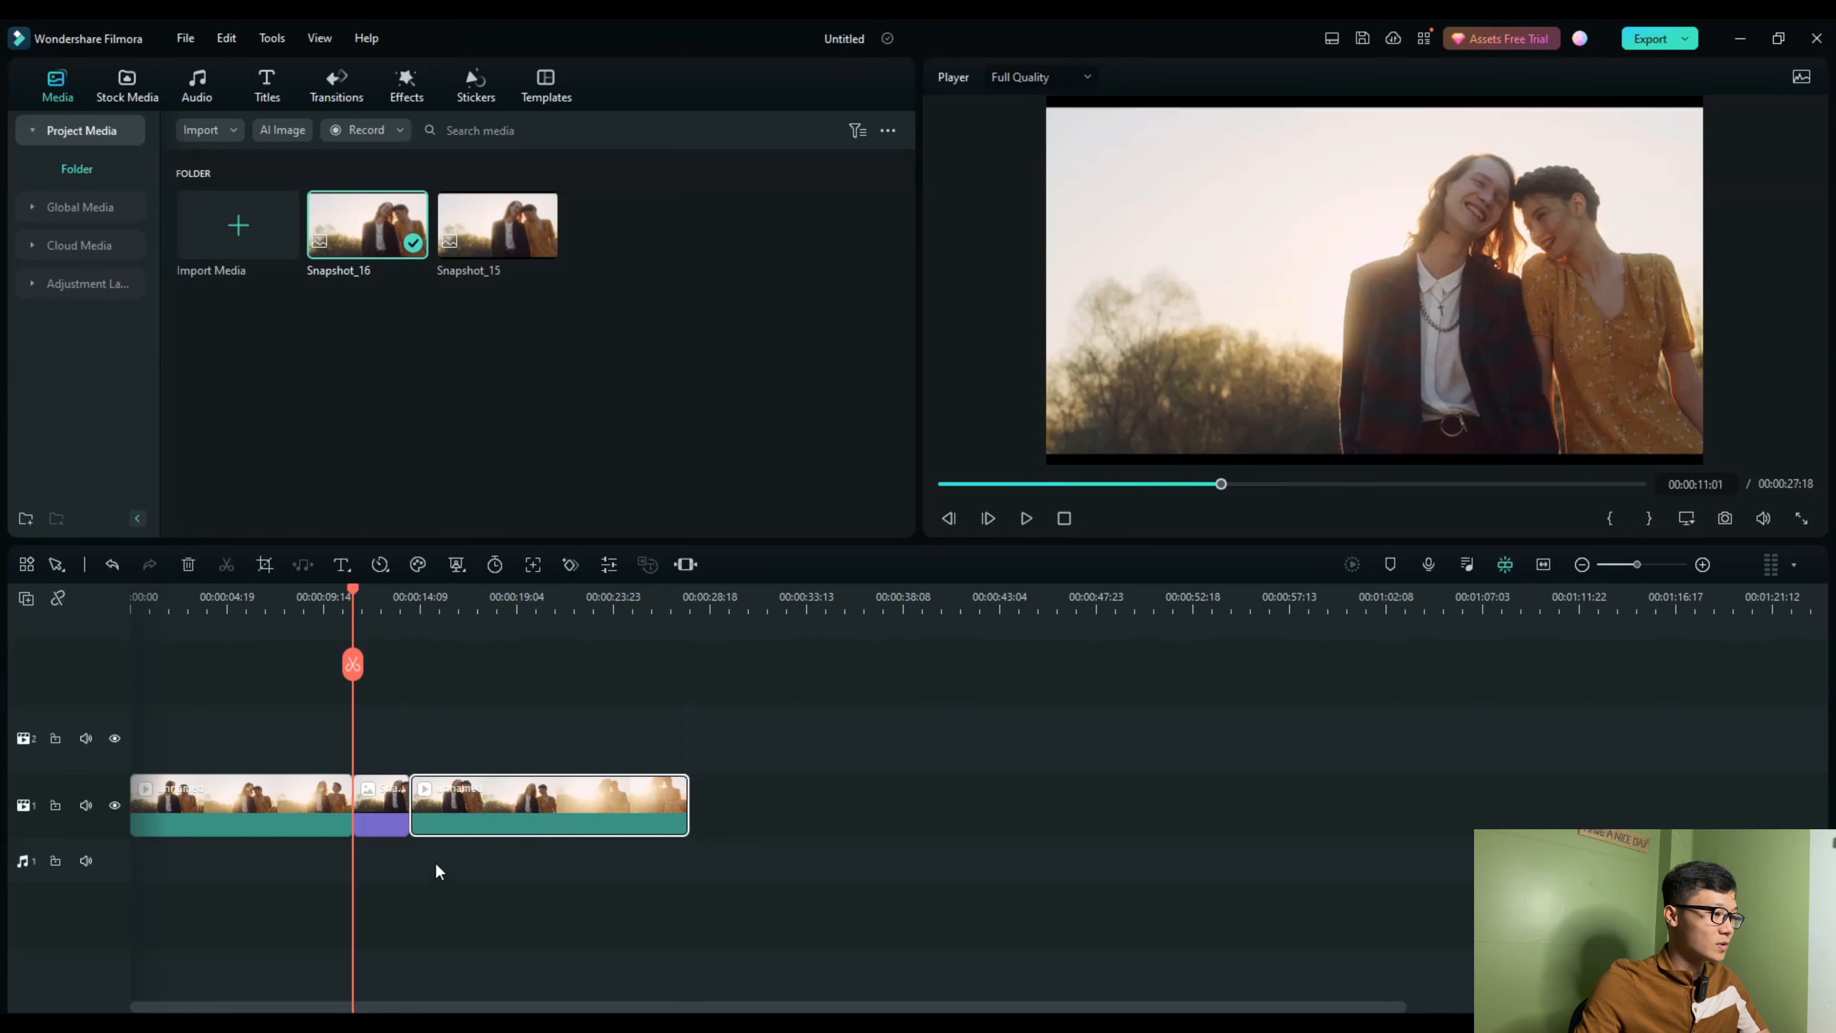
Step: Cut the couple out of the snapshot's background on the timeline with AI Portrait and show its settings
double_click(376, 821)
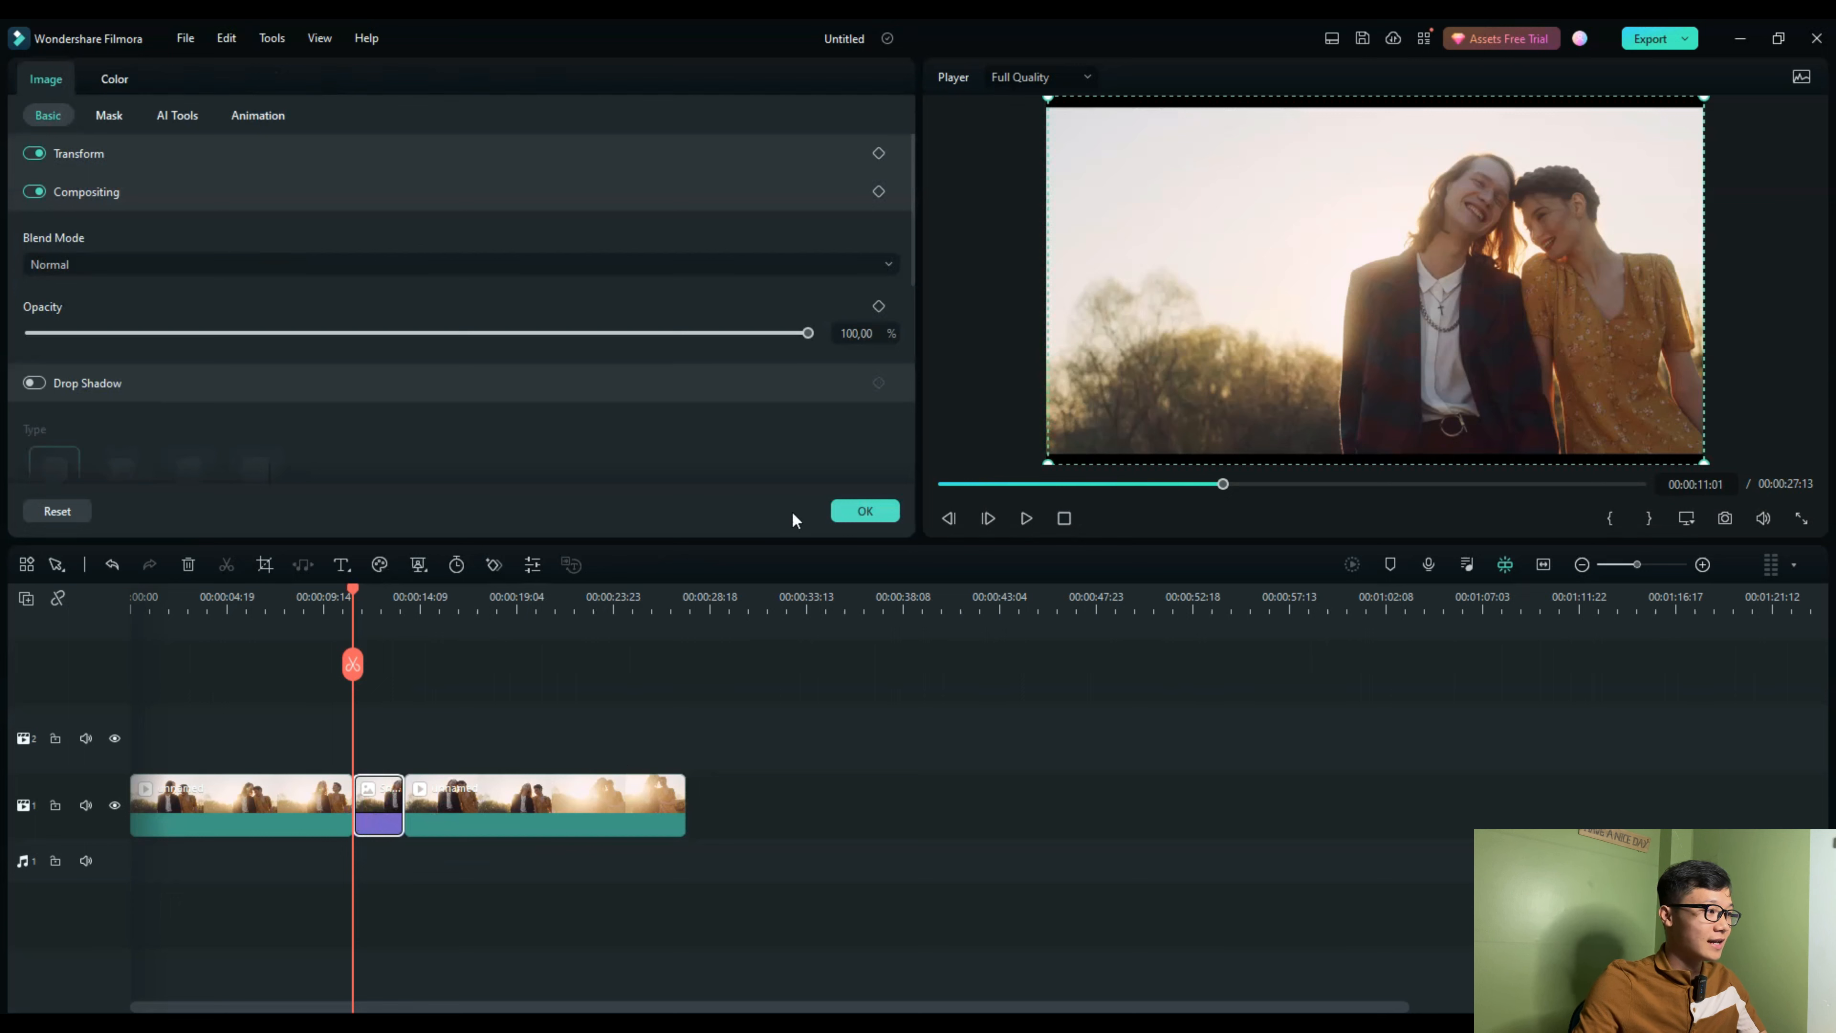
click(837, 517)
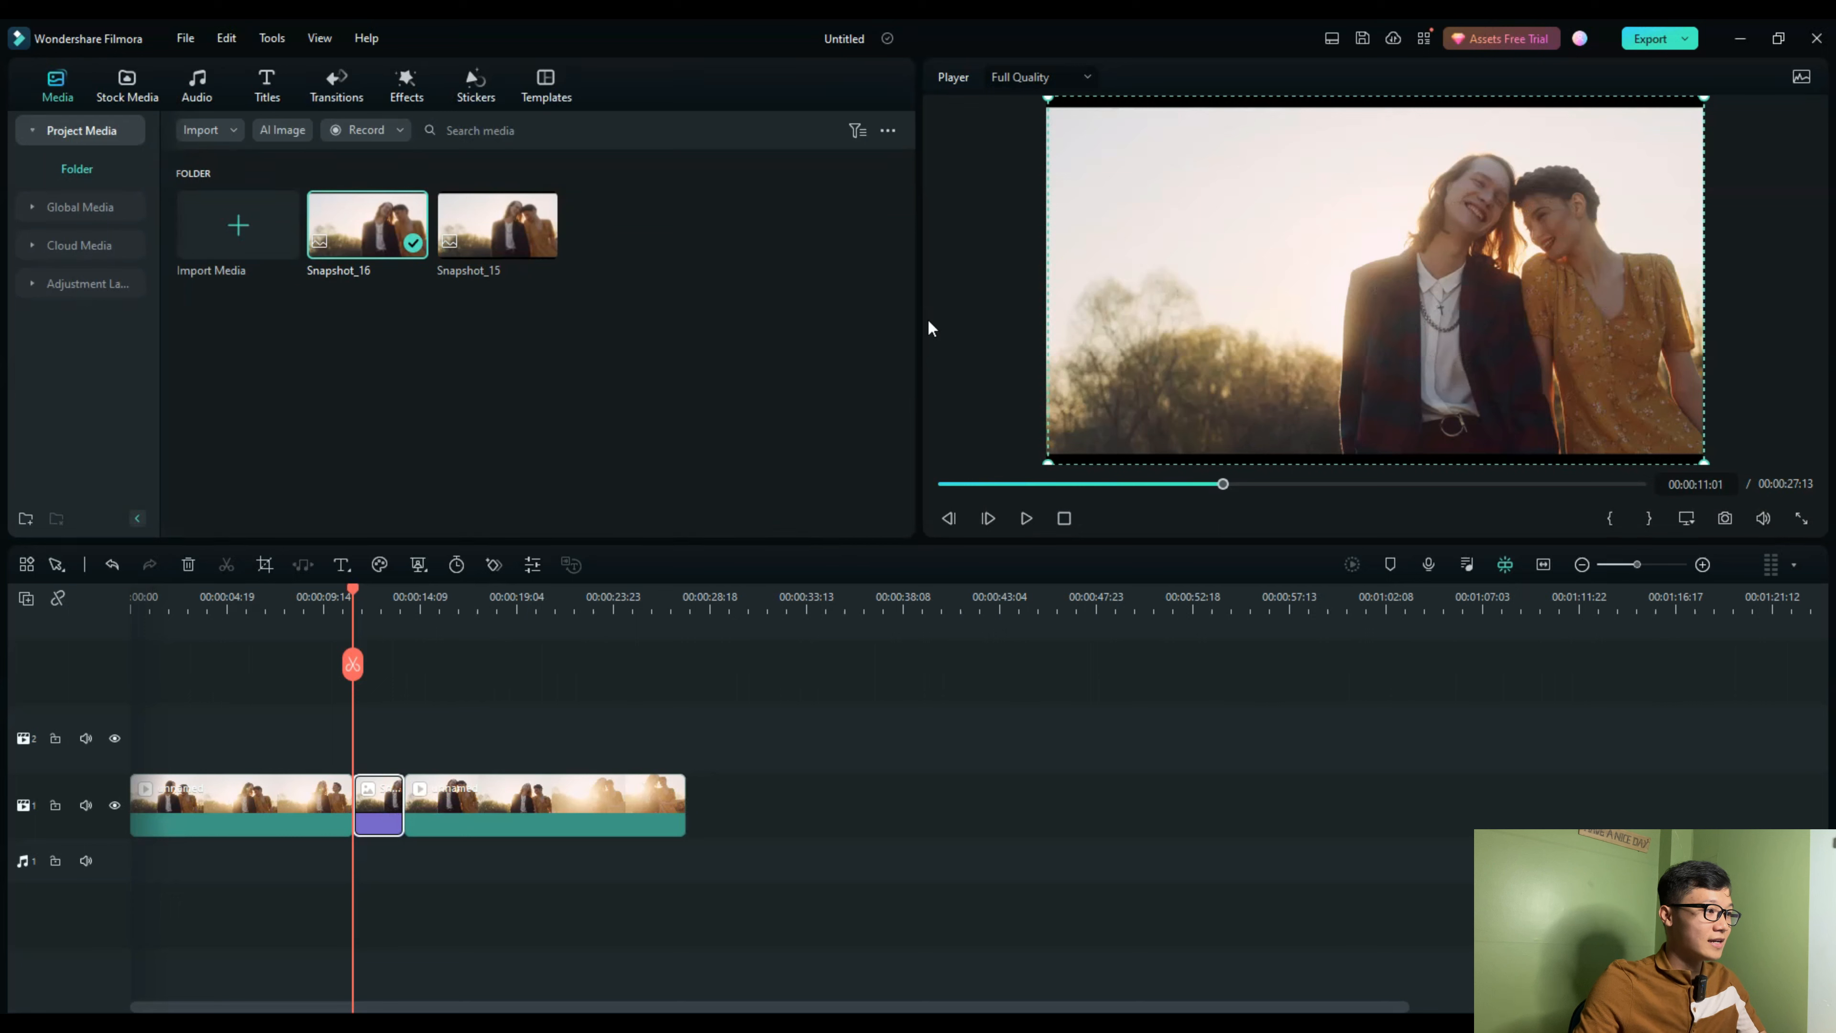
click(419, 564)
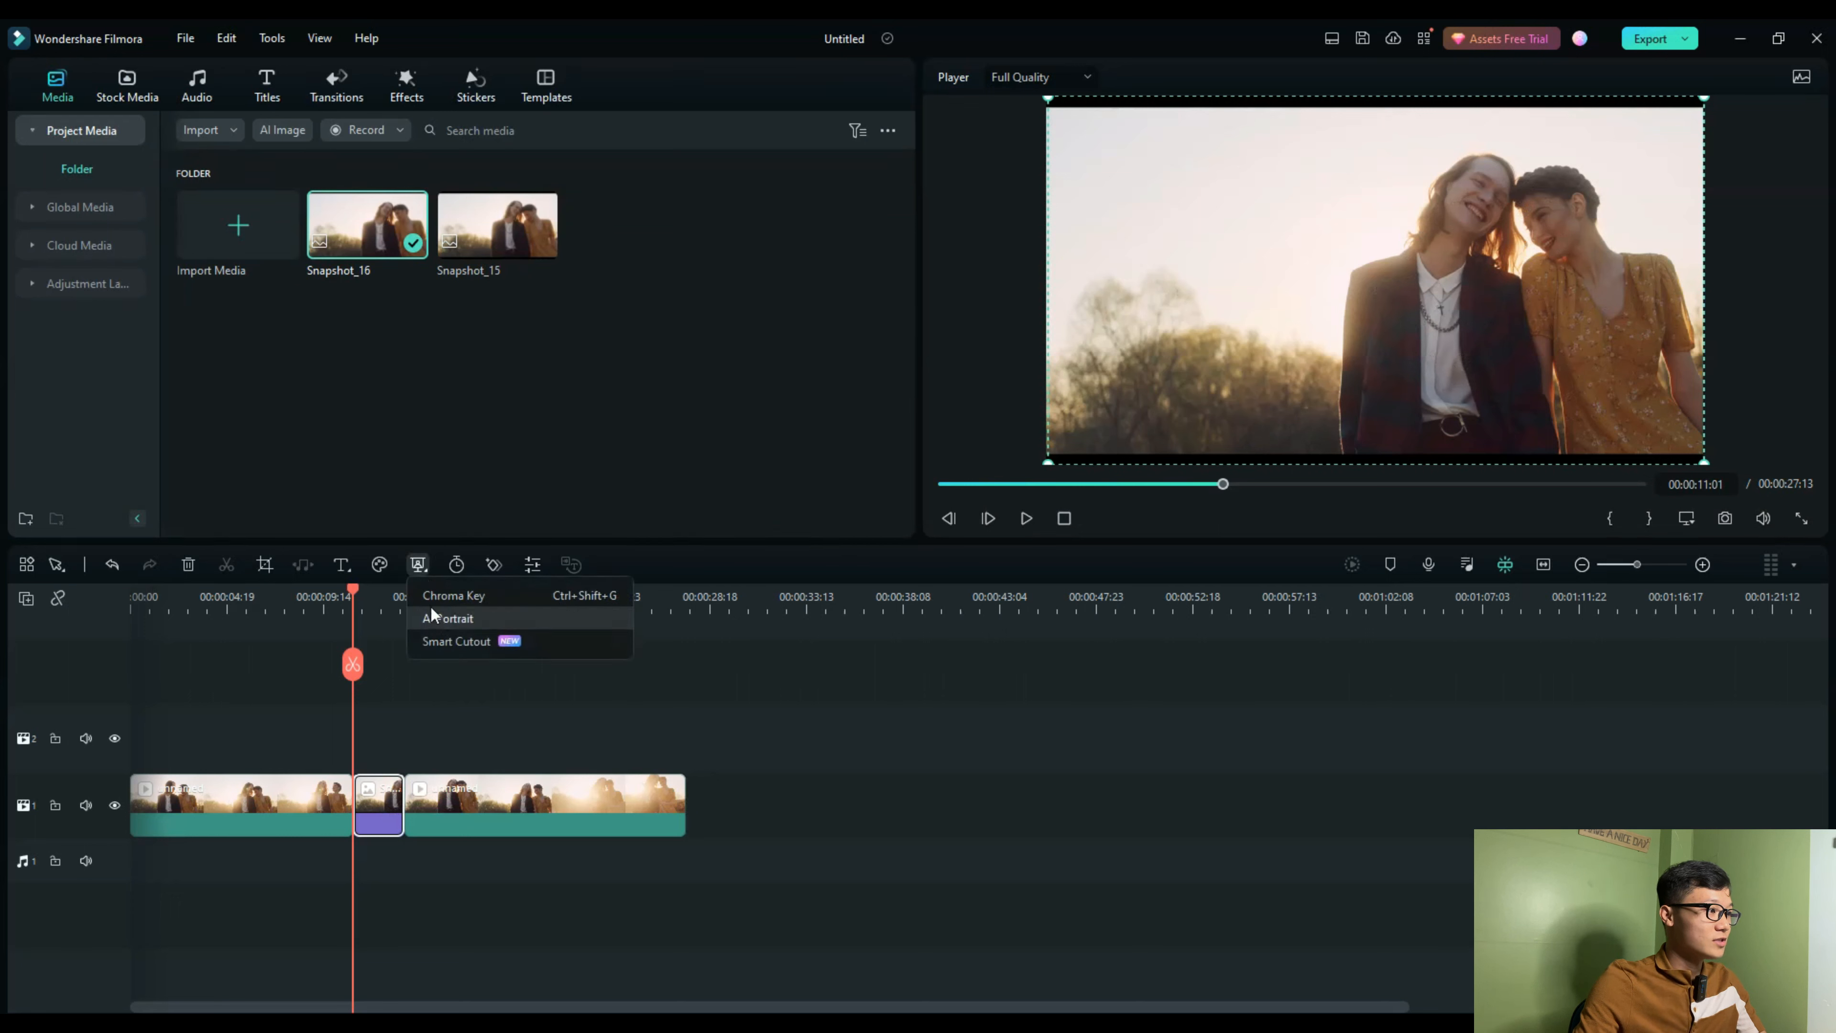
click(470, 621)
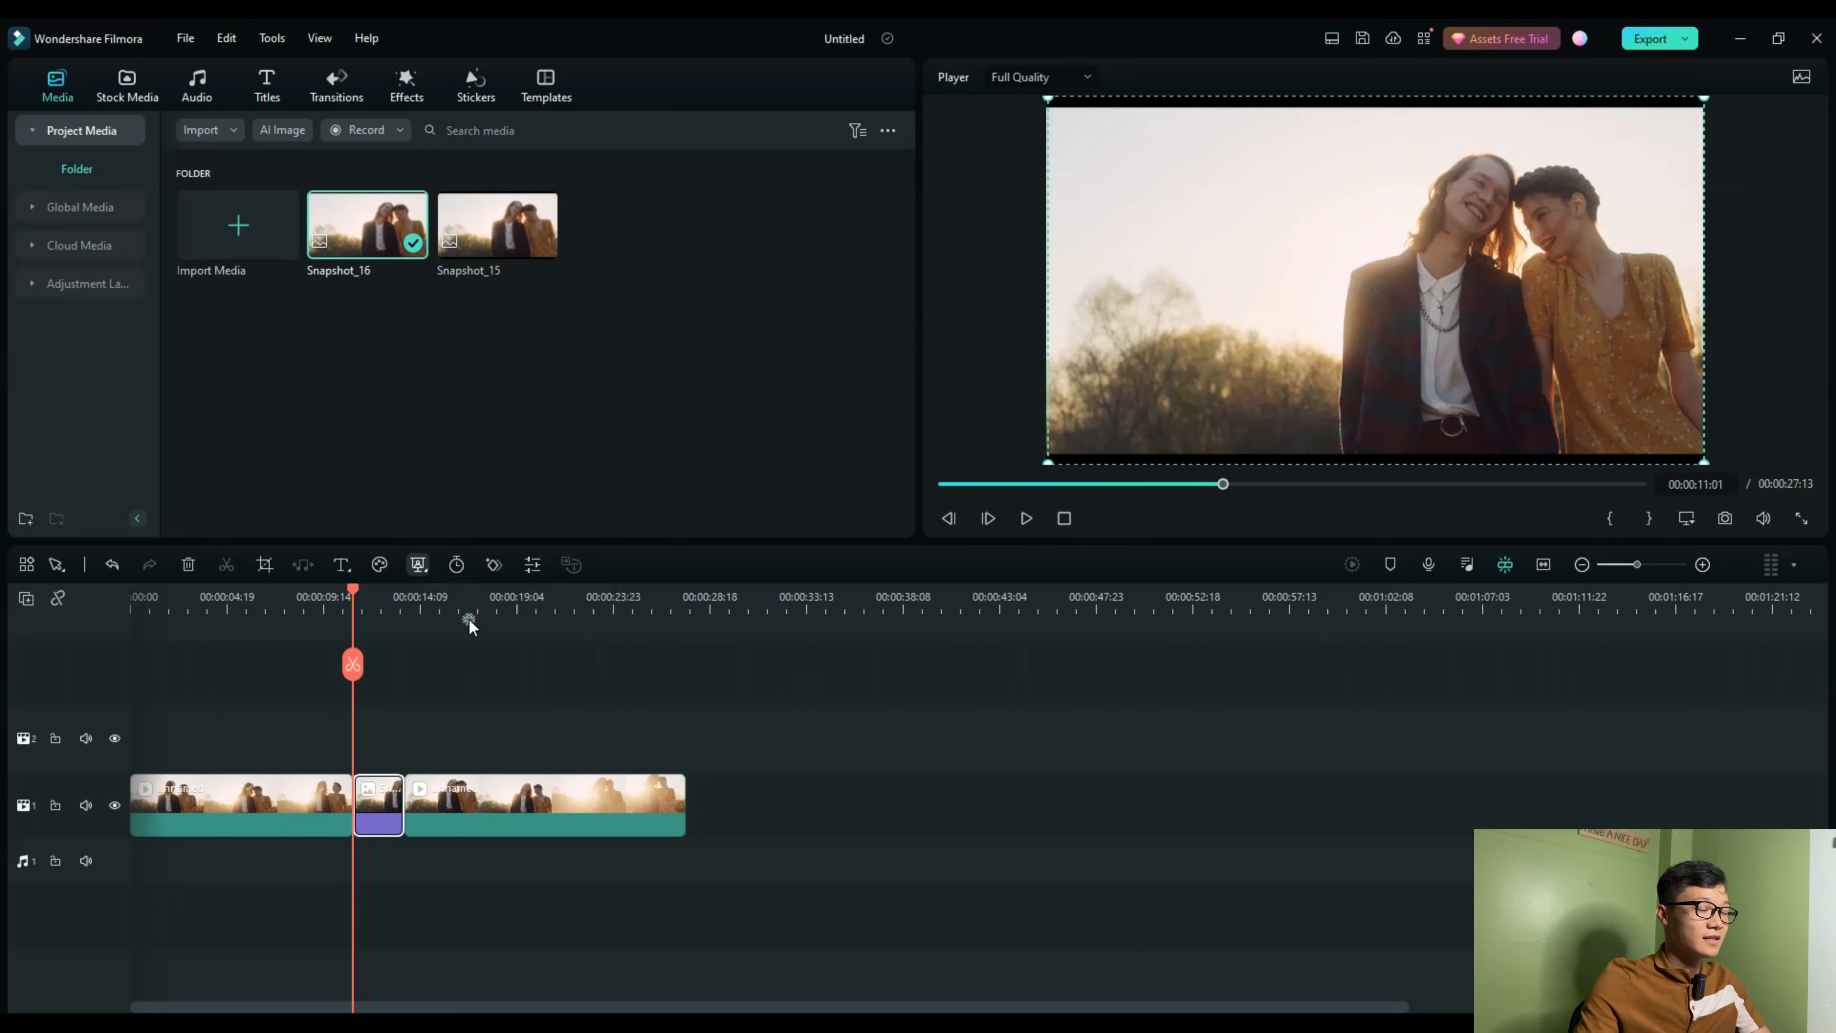
double_click(373, 821)
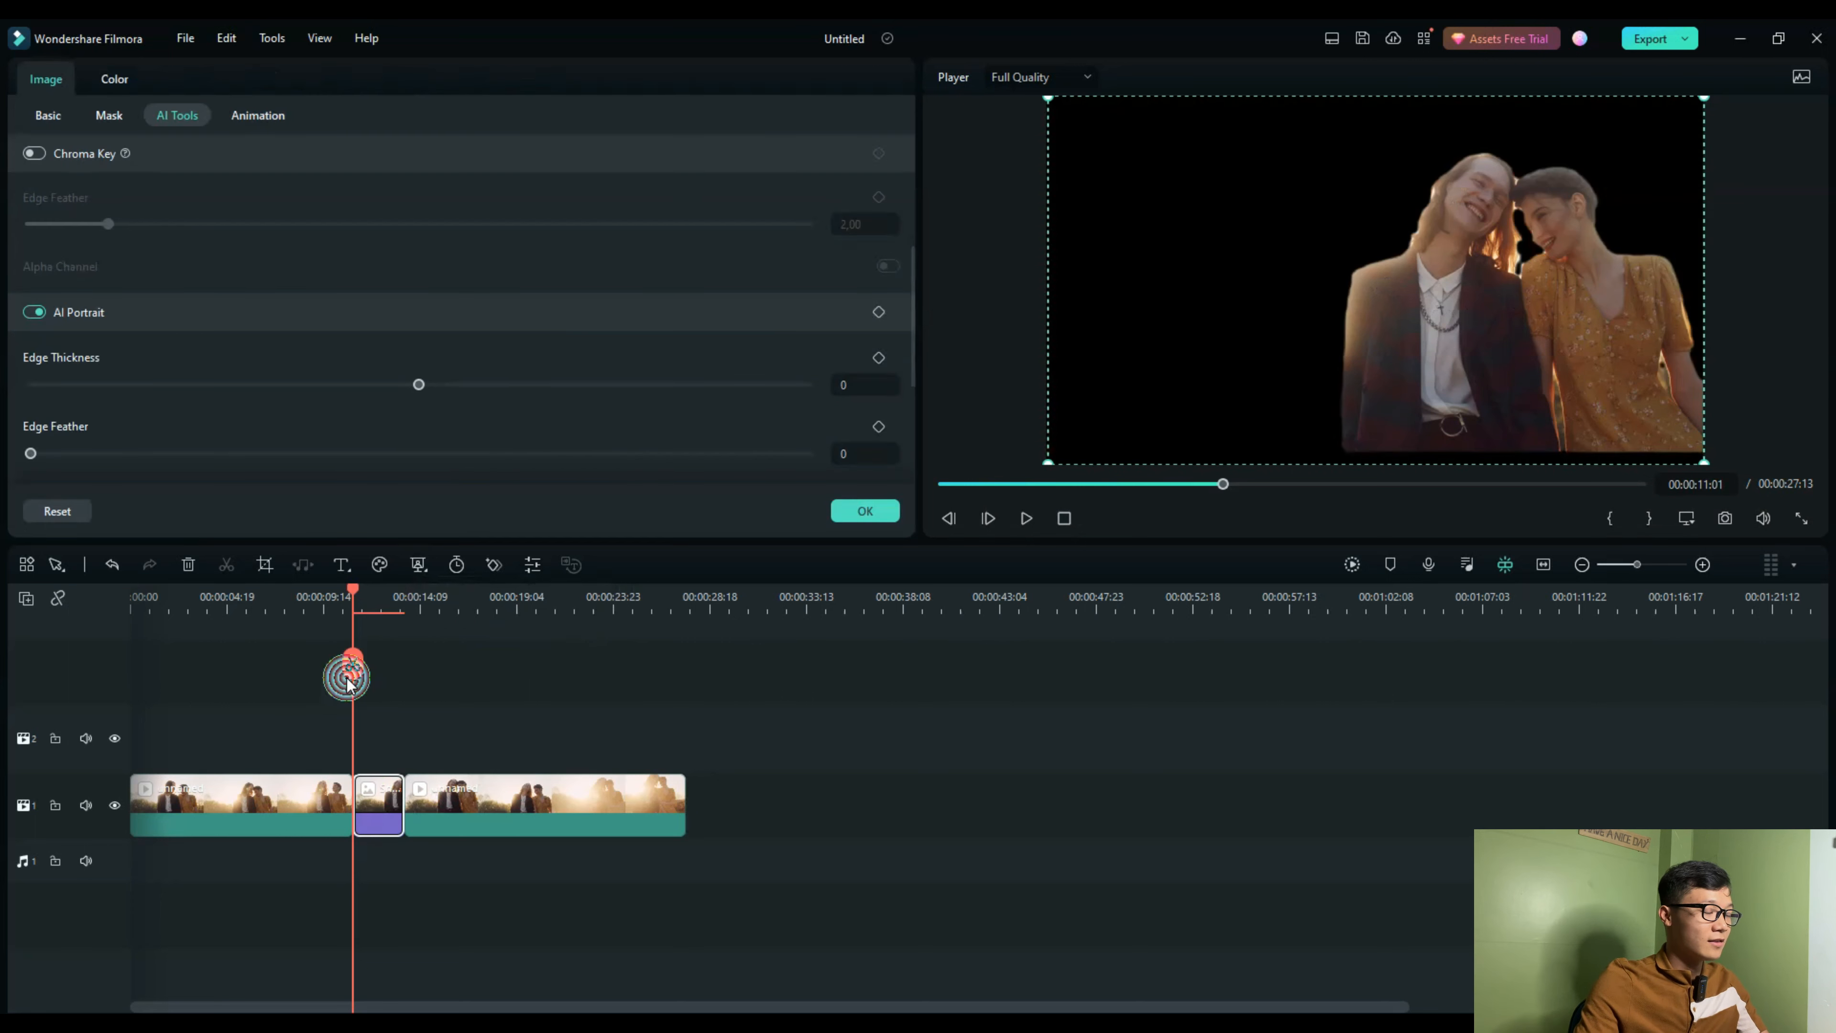
Step: Open Crop and Zoom for the snapshot, switch to Pan & Zoom with its default start and end frames, and preview the motion
click(359, 587)
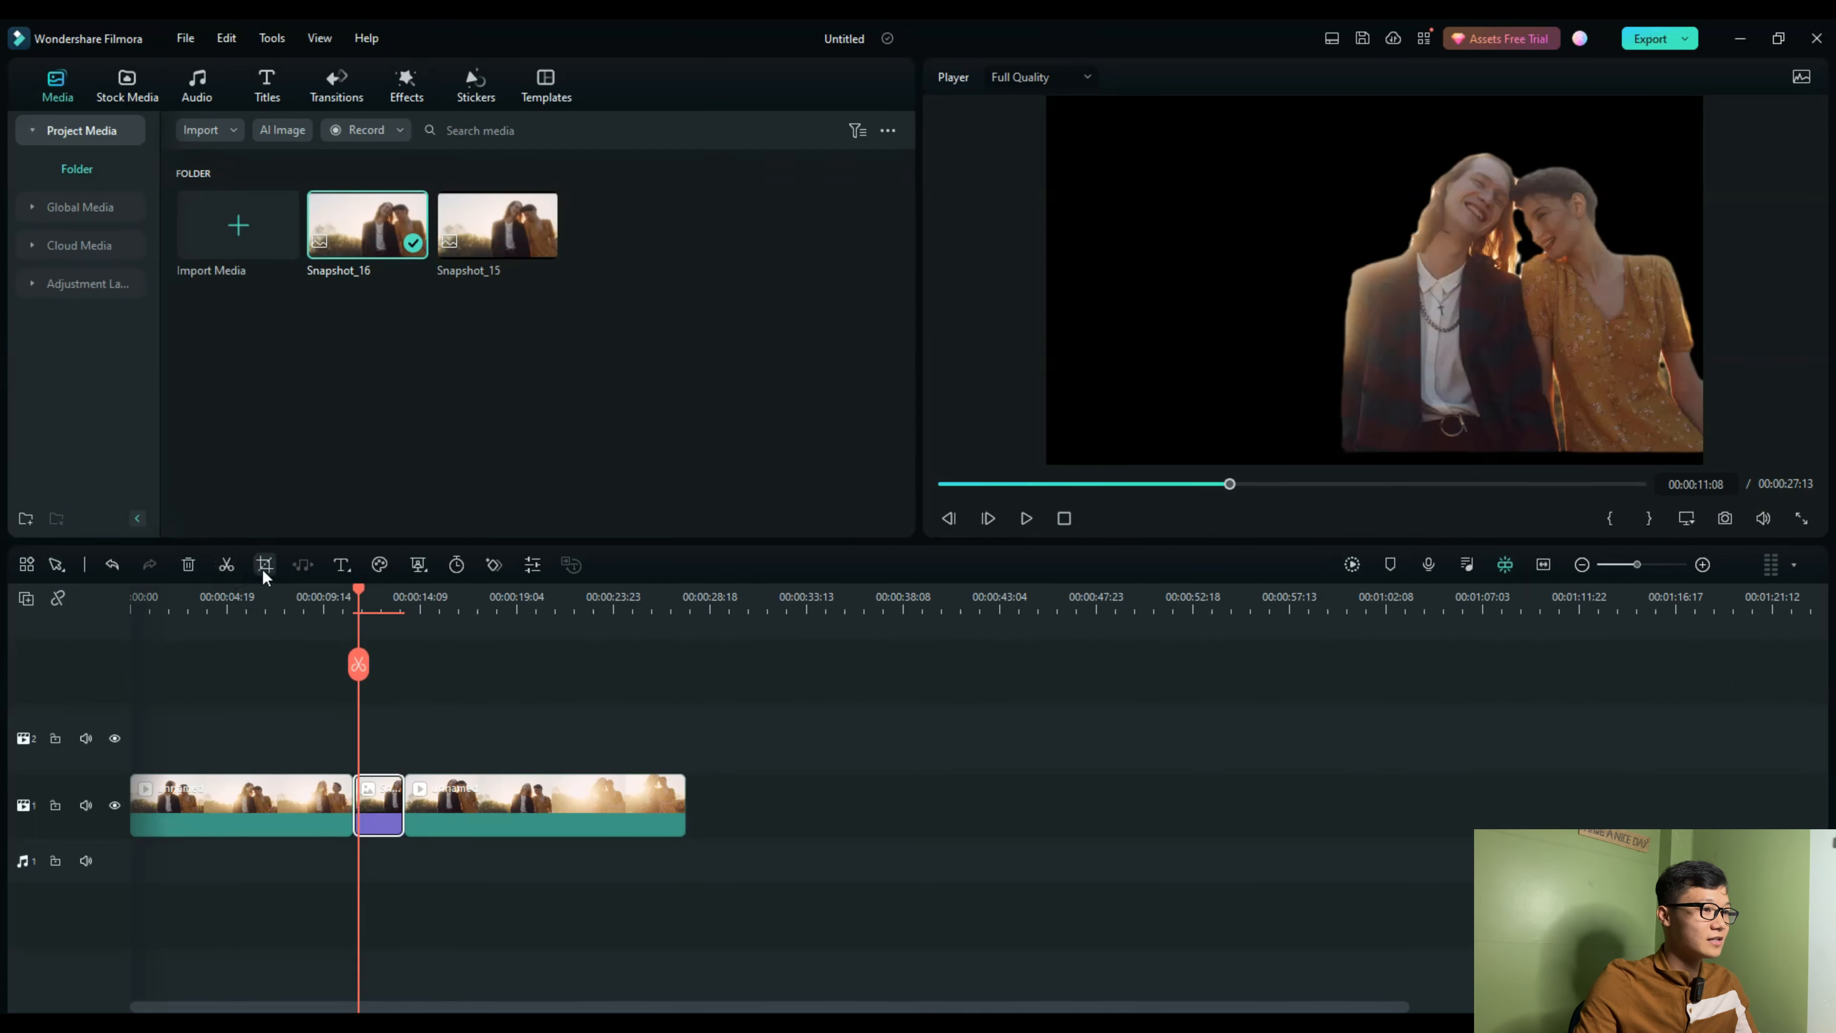
click(265, 568)
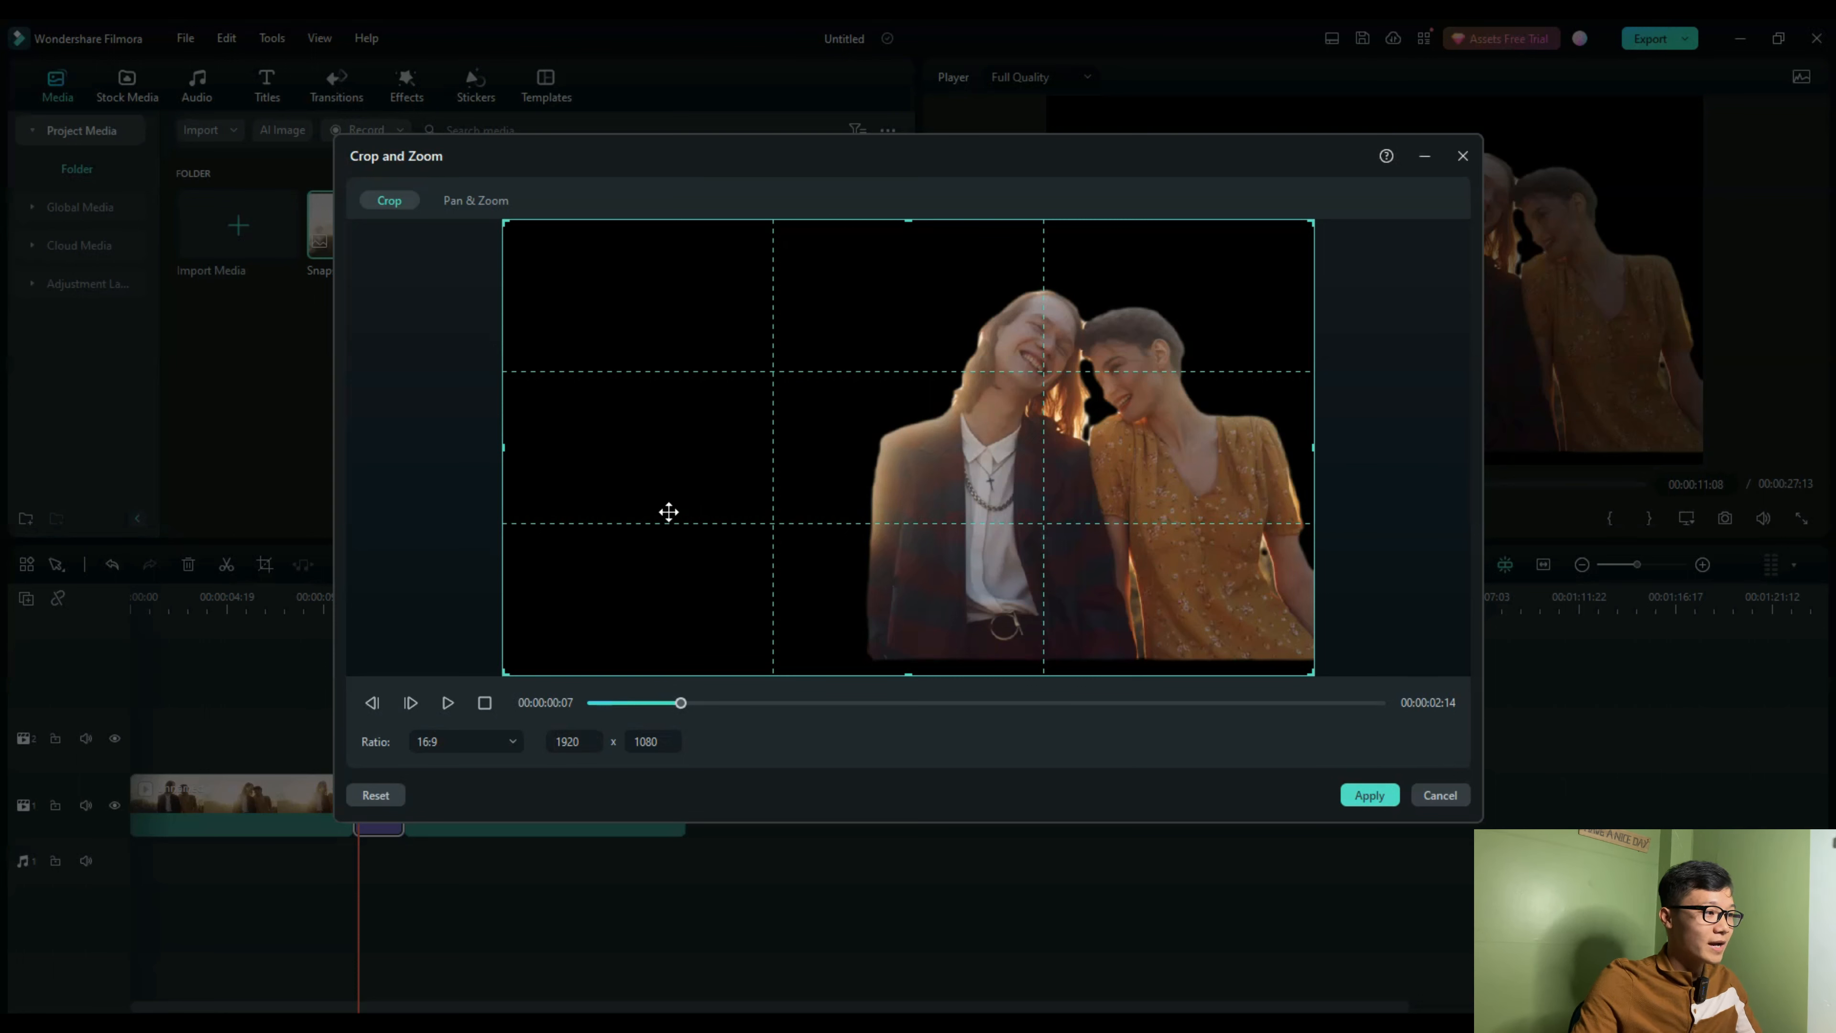
click(475, 201)
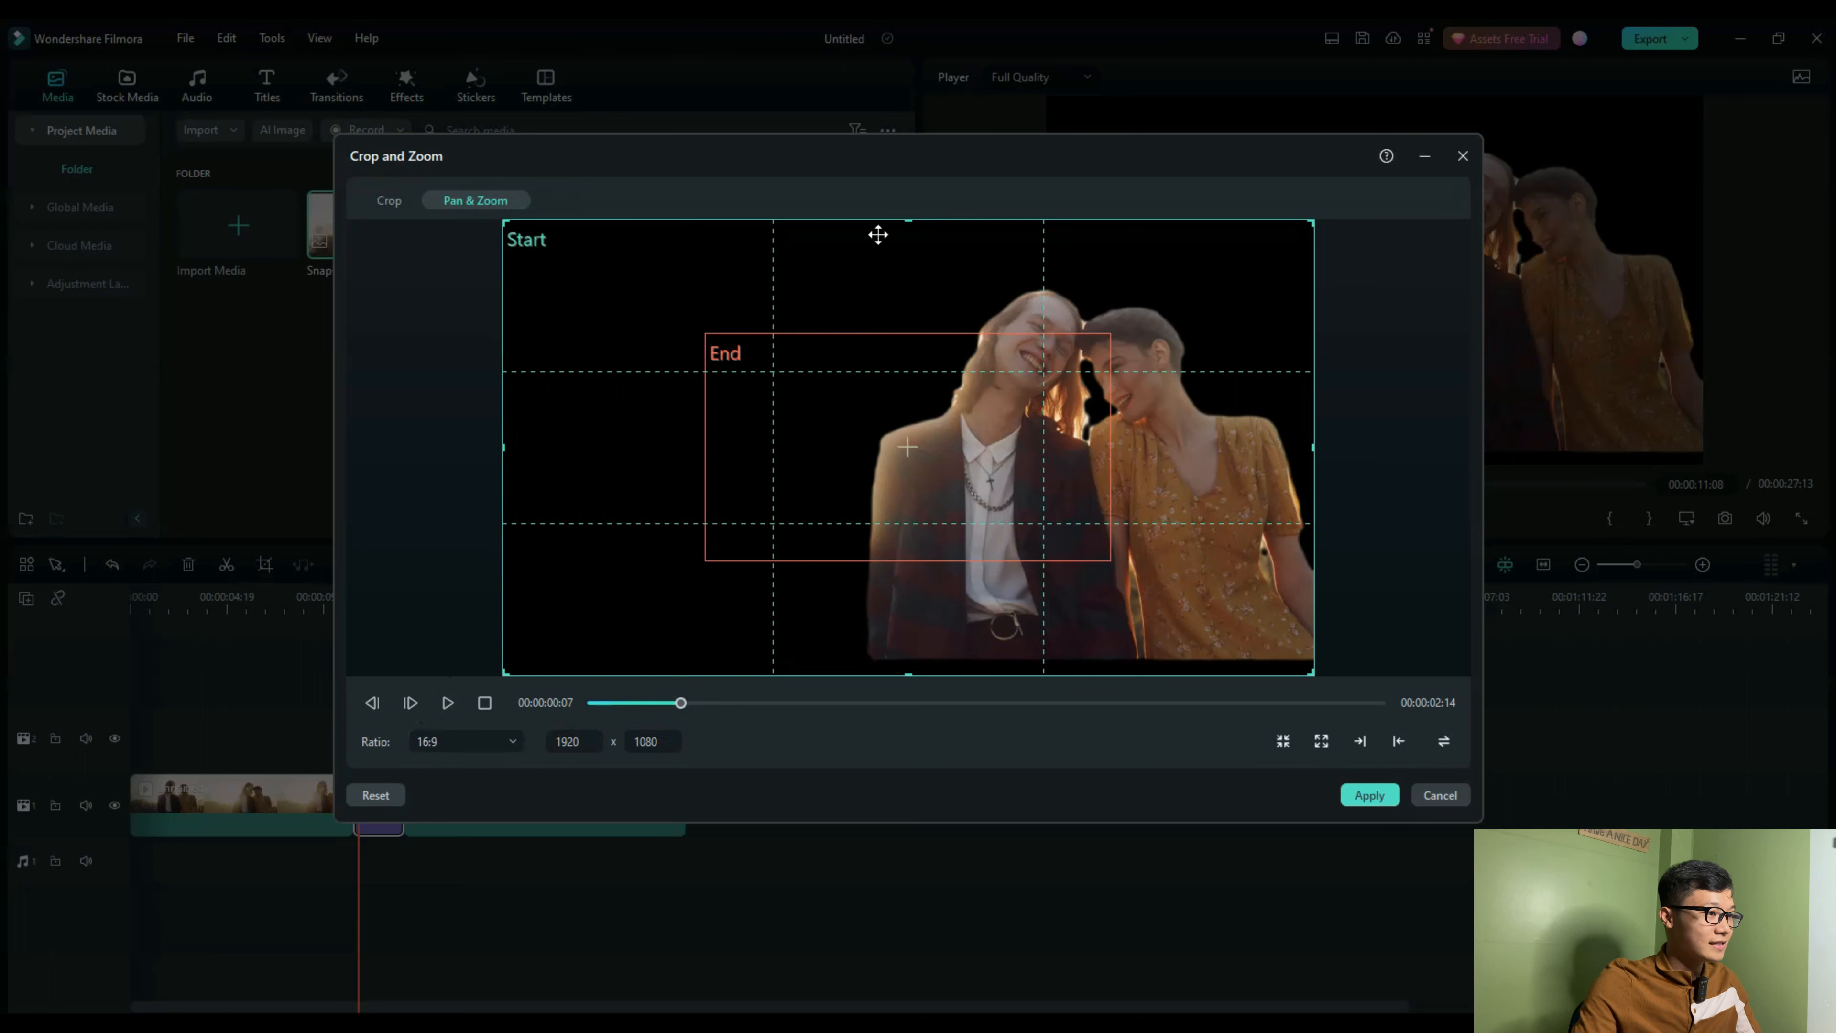
click(935, 475)
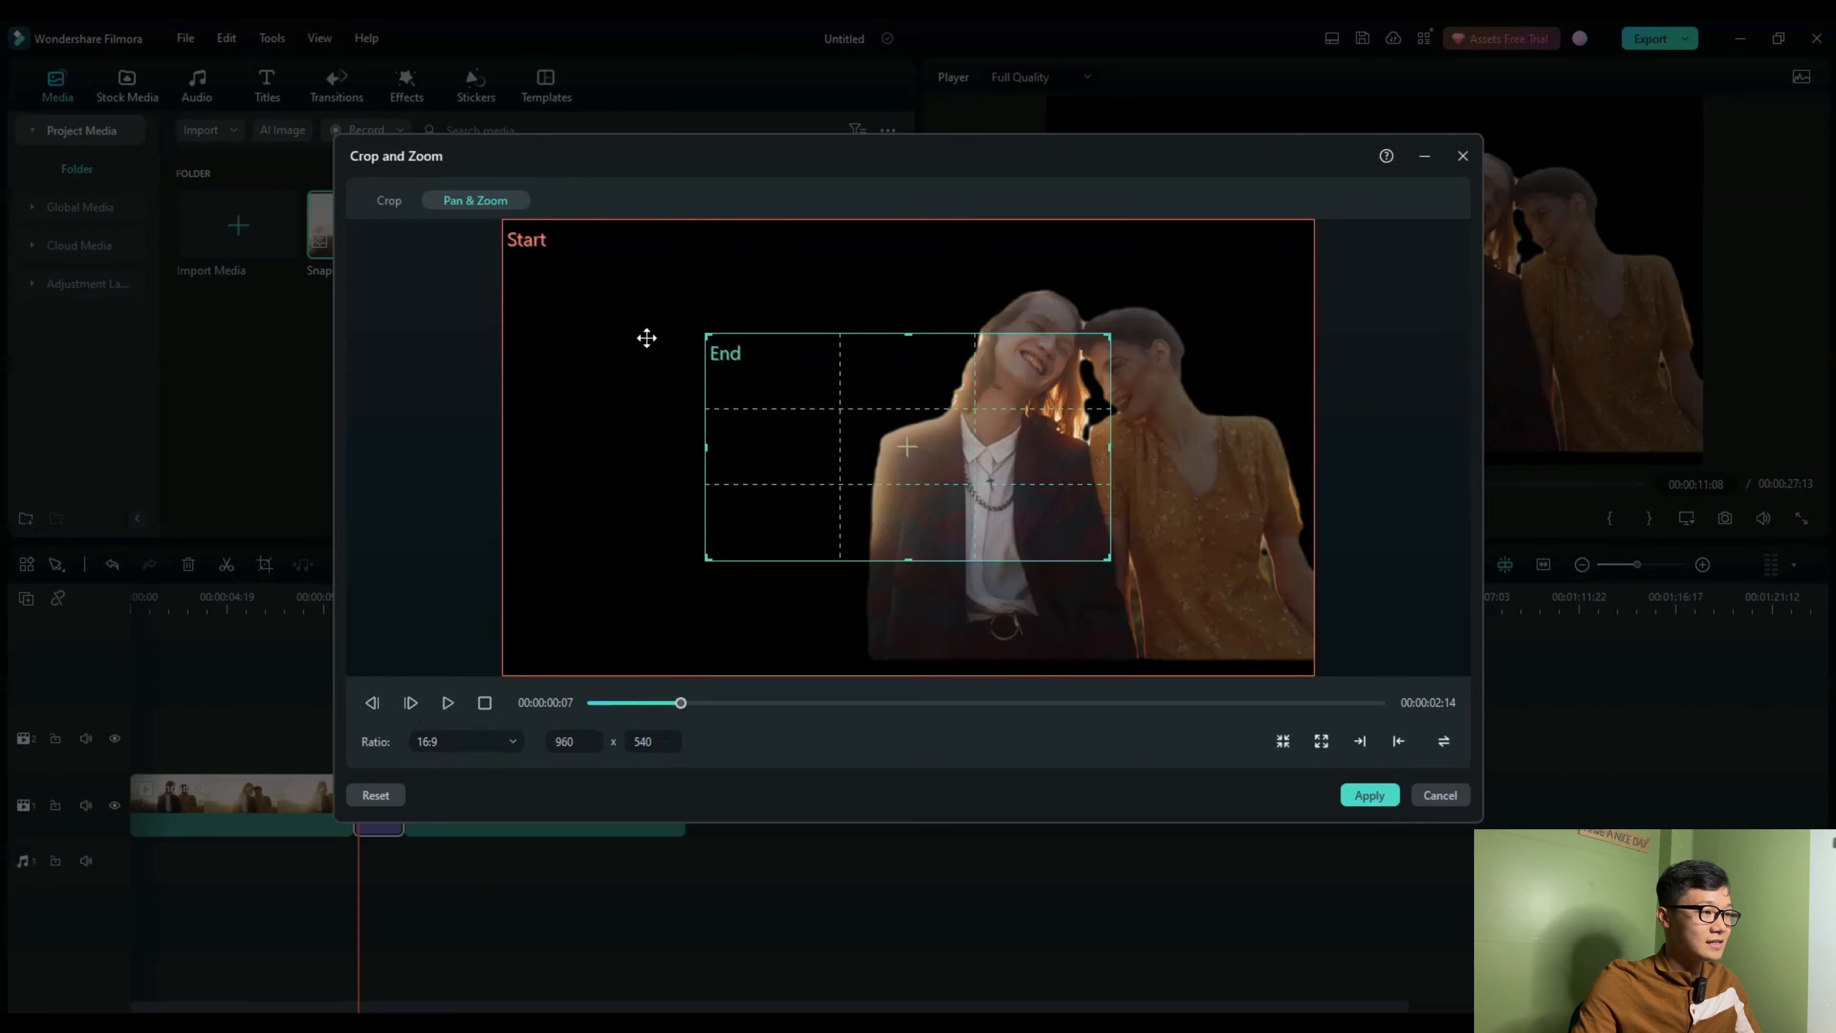
click(448, 703)
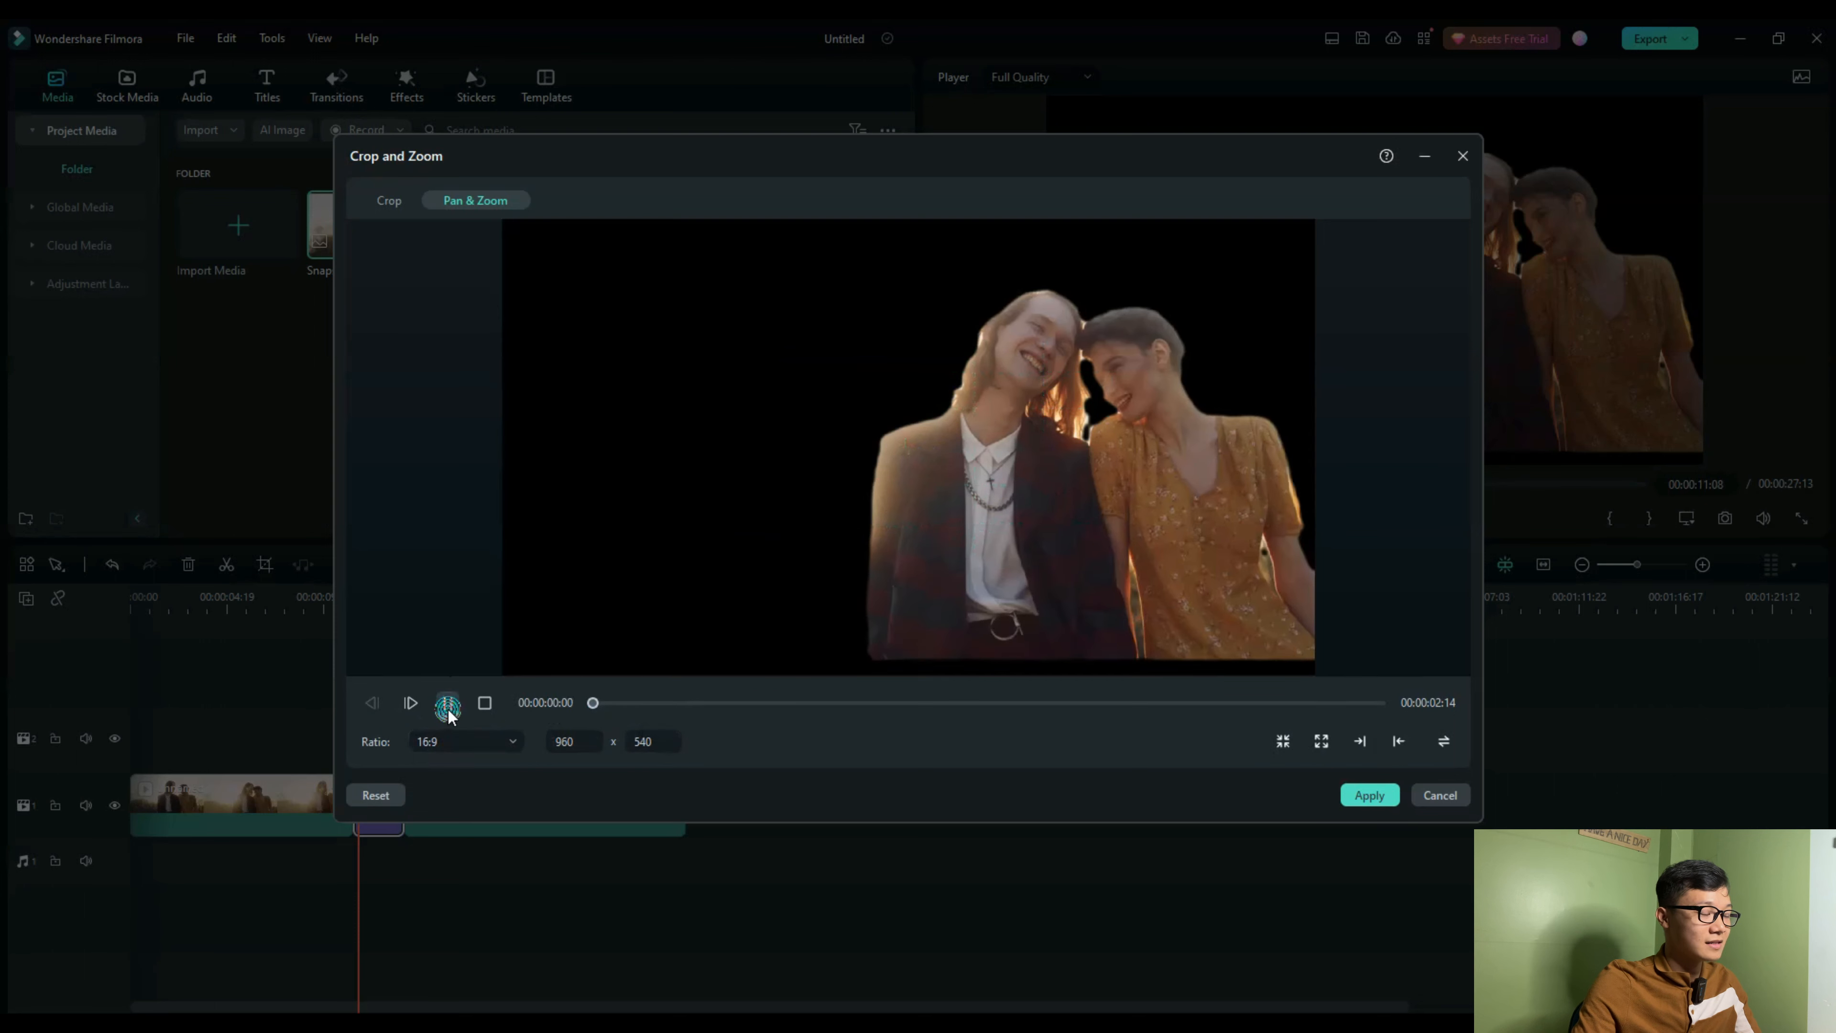
click(449, 703)
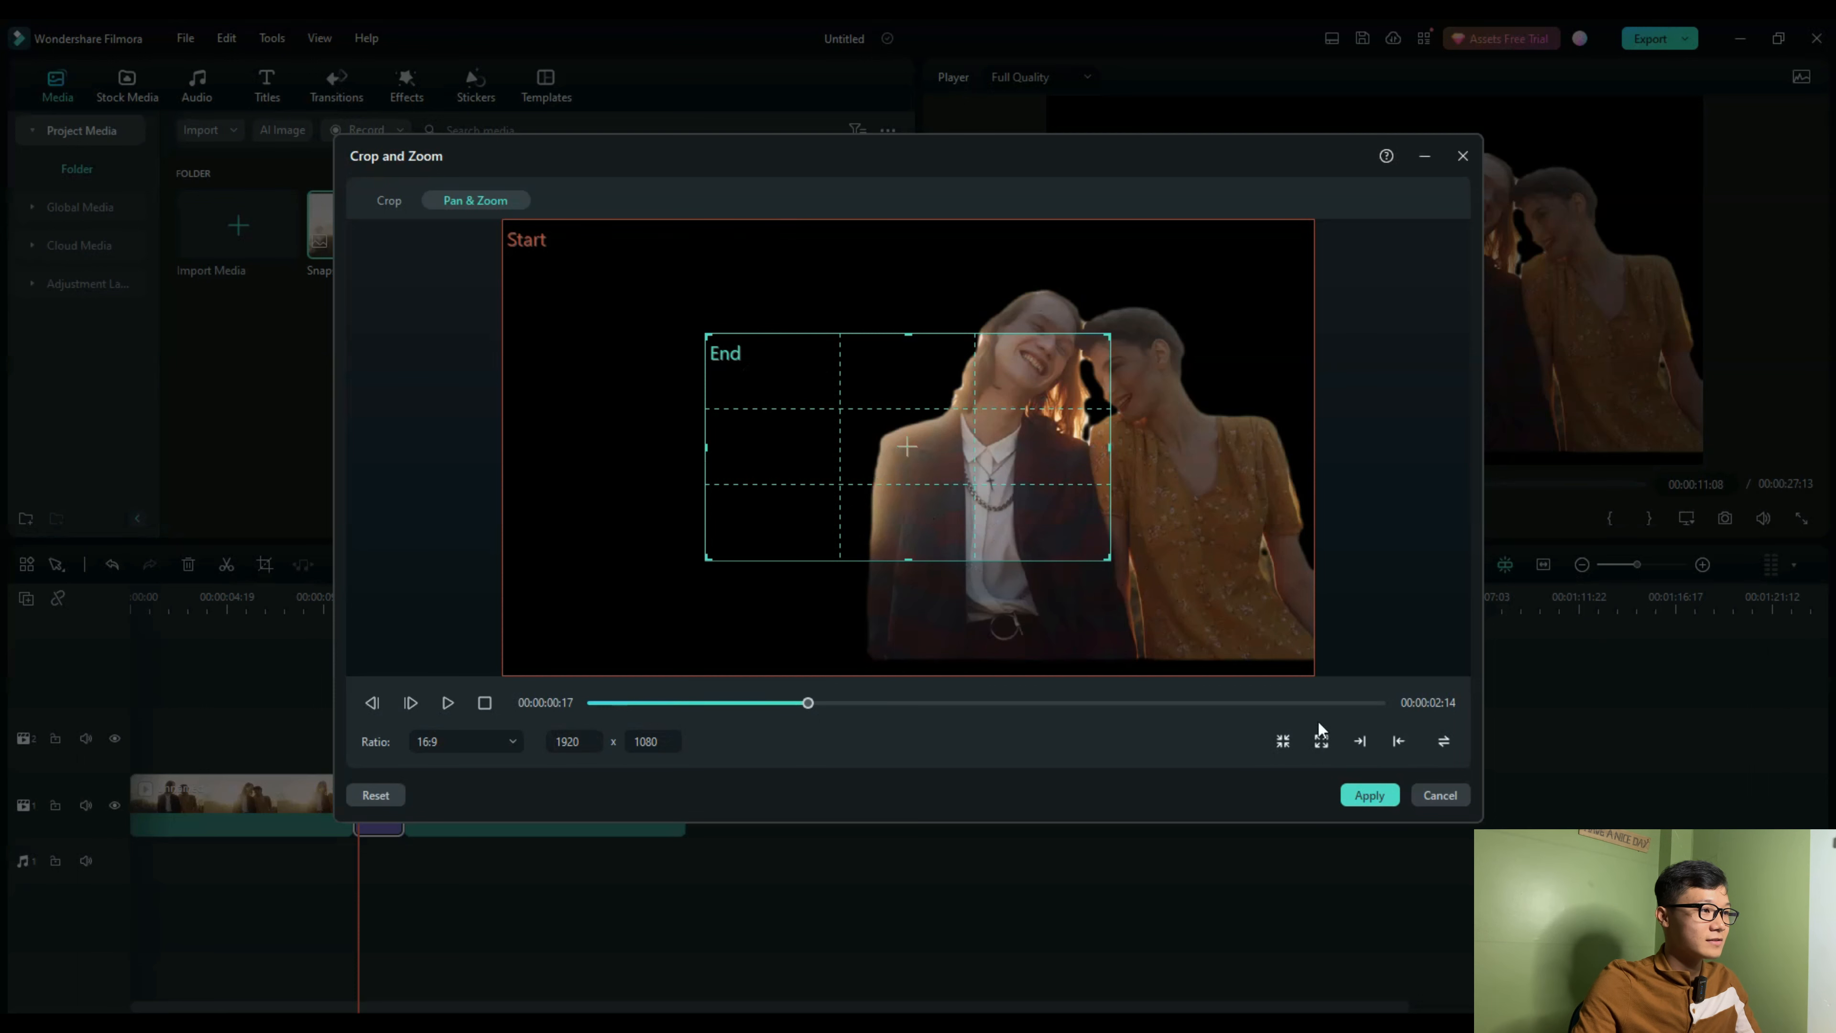
Step: Swap the Pan & Zoom start and end frames and enlarge the start frame to about 1814 x 1020 inside the end frame
click(1445, 742)
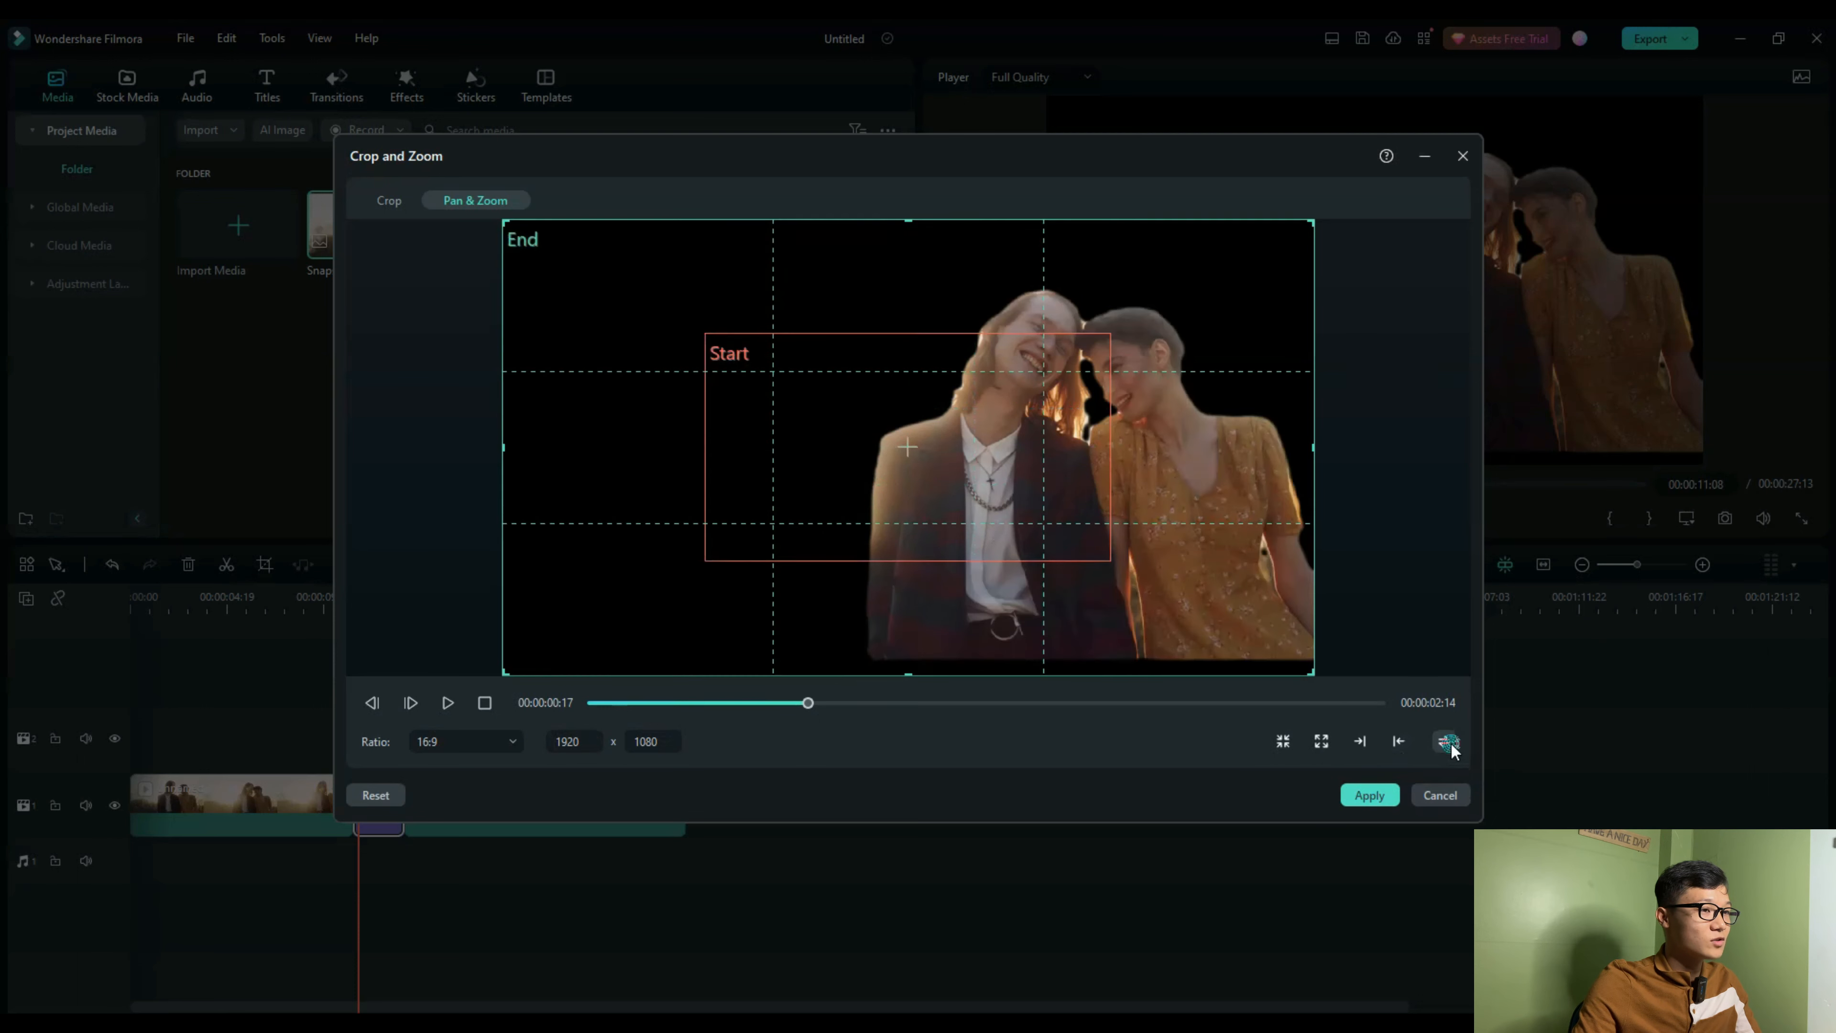
click(900, 469)
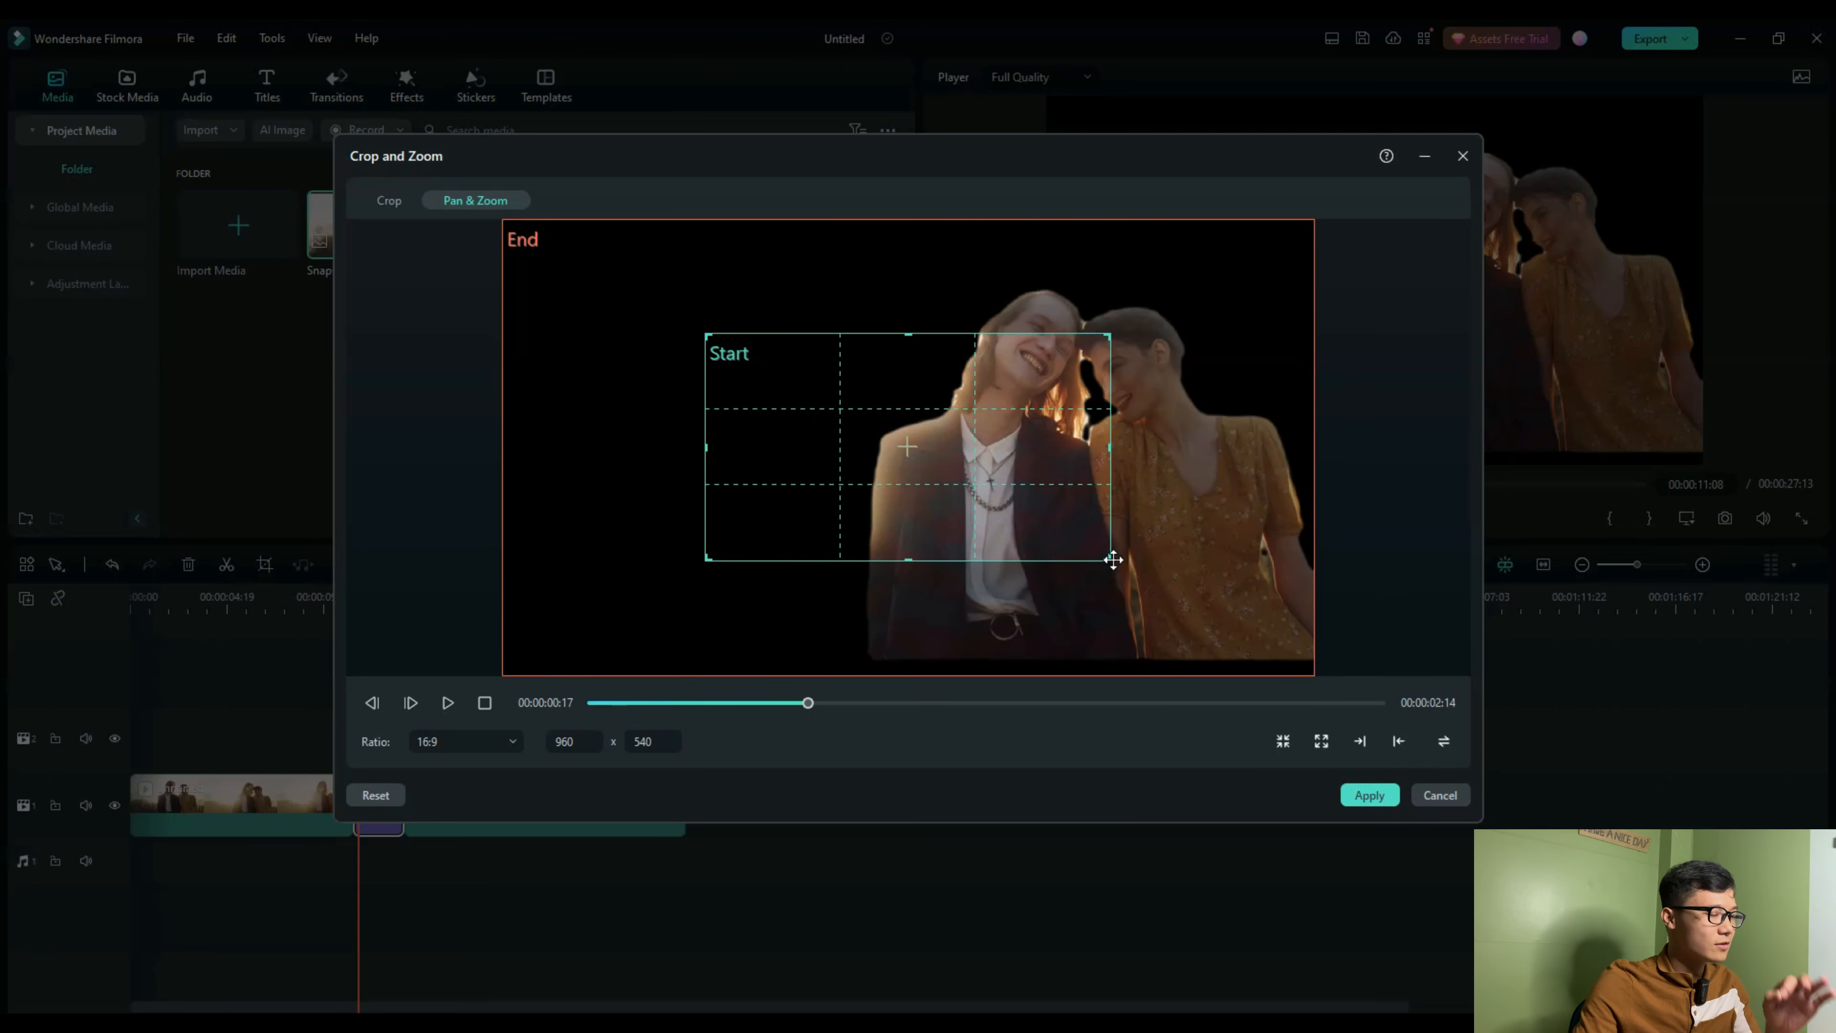
drag(1112, 560, 1281, 657)
drag(1088, 595, 897, 501)
drag(1085, 561, 1268, 662)
mouse_move(1013, 524)
mouse_down()
mouse_move(1053, 529)
mouse_move(1032, 516)
mouse_up()
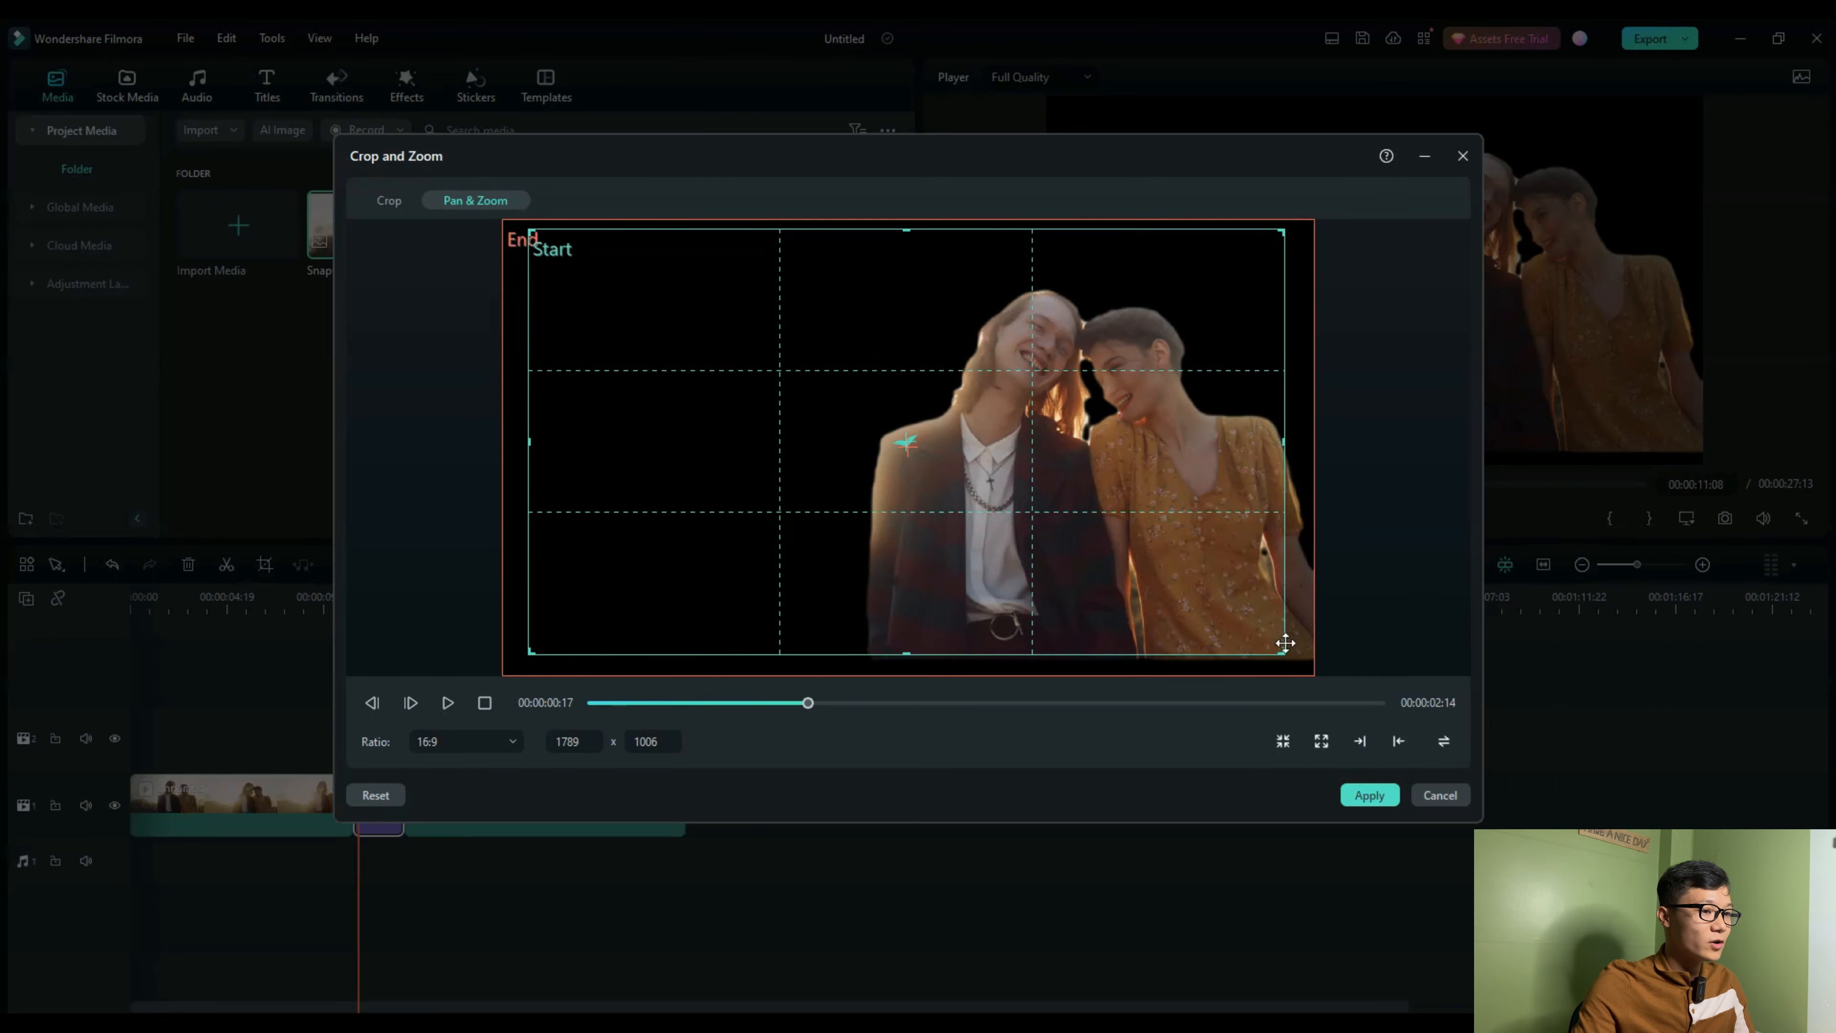
drag(1286, 655, 1295, 659)
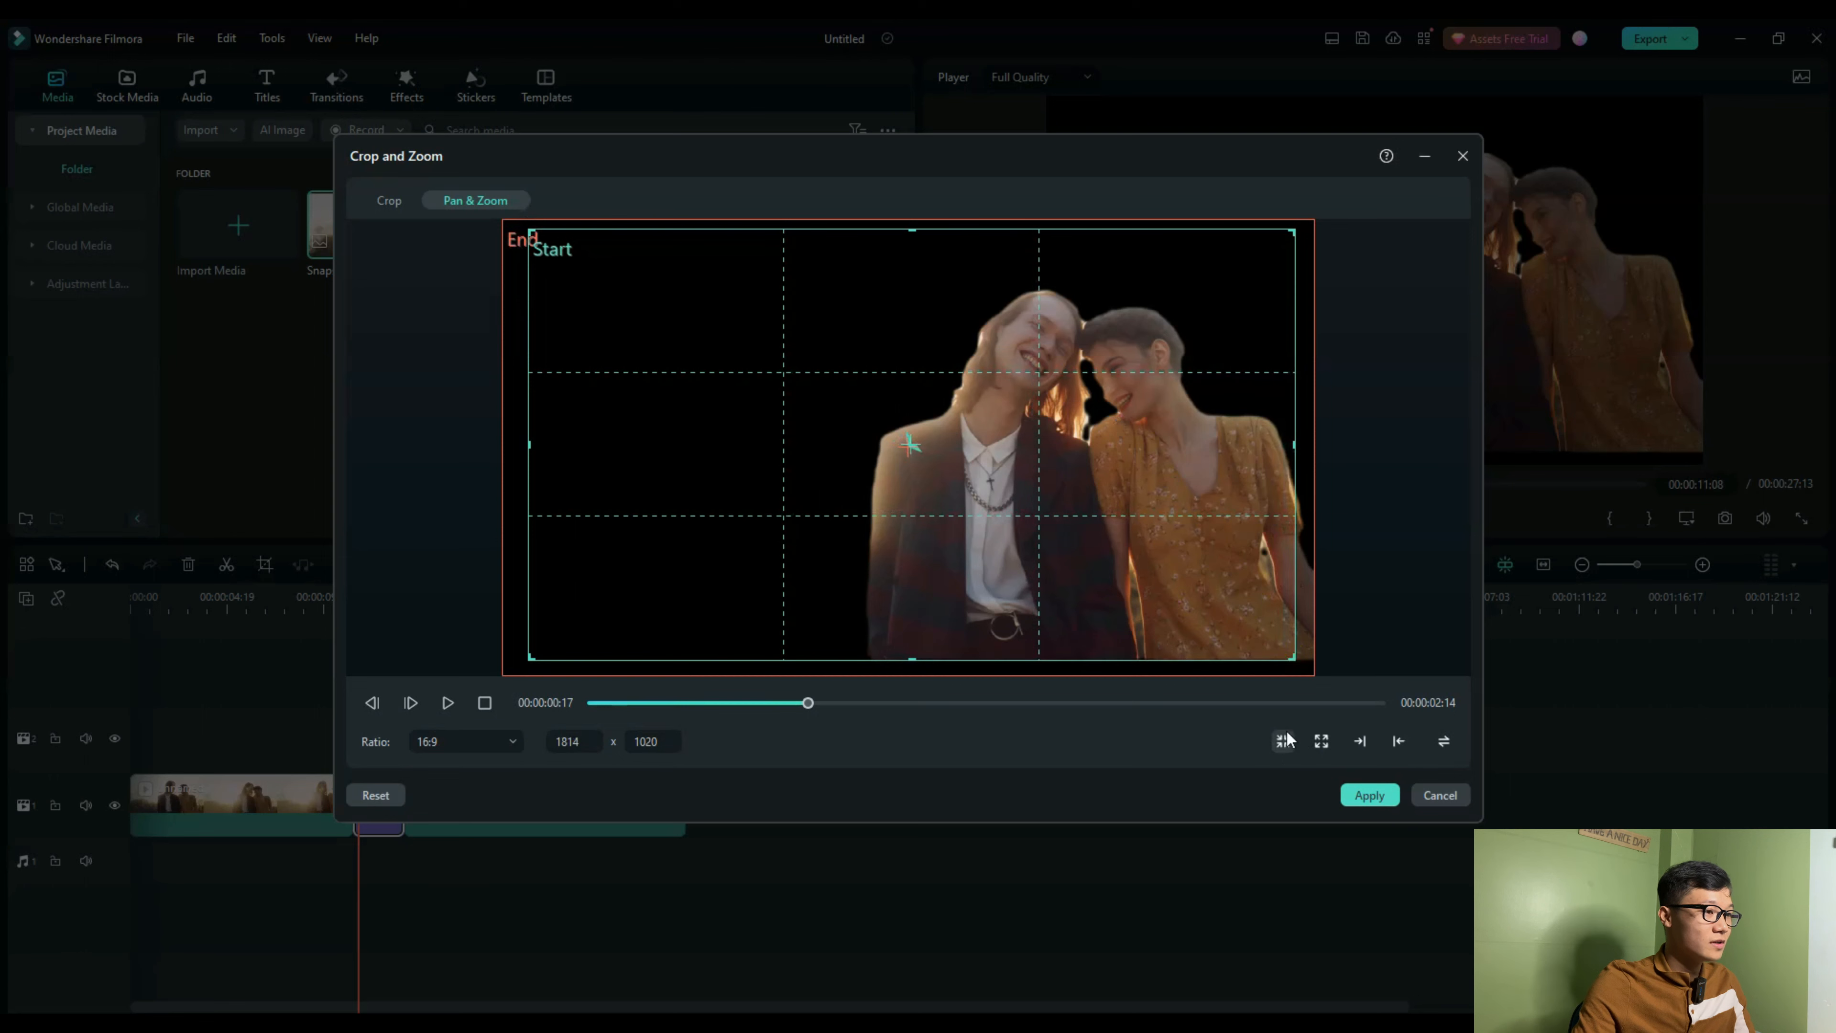
Step: Preview the Pan & Zoom motion, reduce the start frame to about 1755 x 987, centre it in the end frame, and apply
click(484, 703)
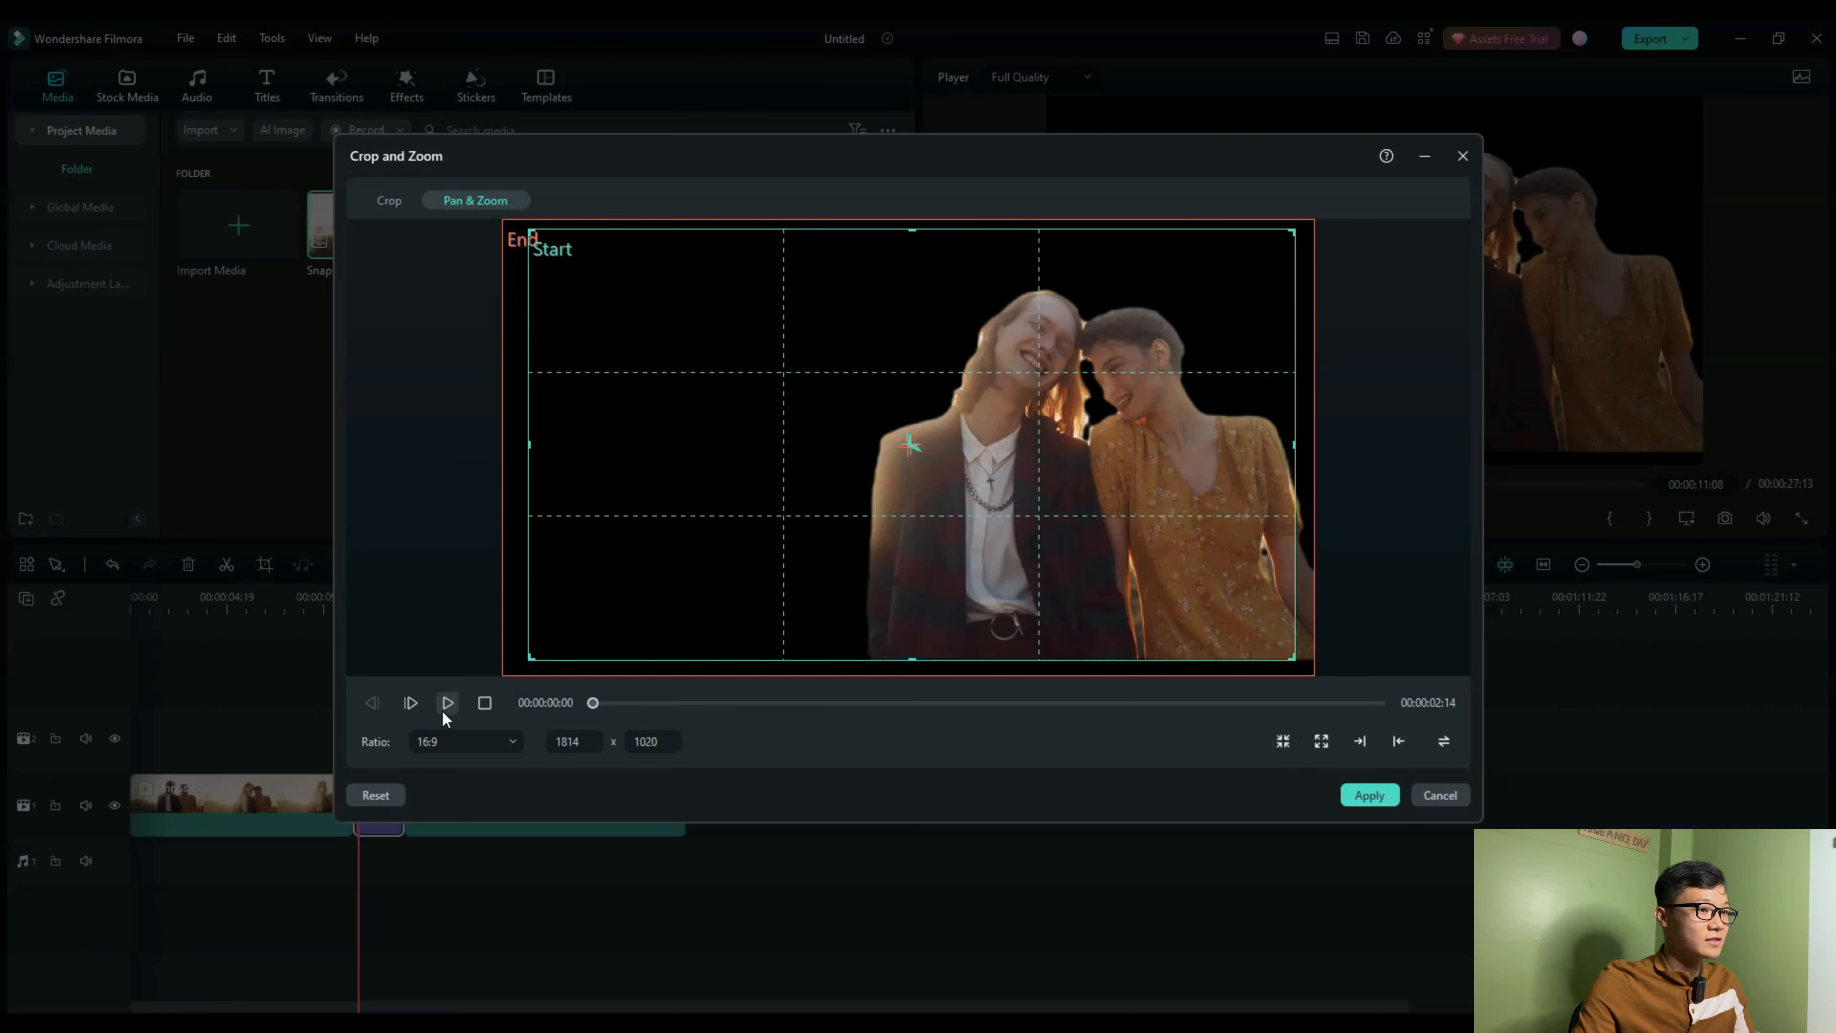
click(448, 702)
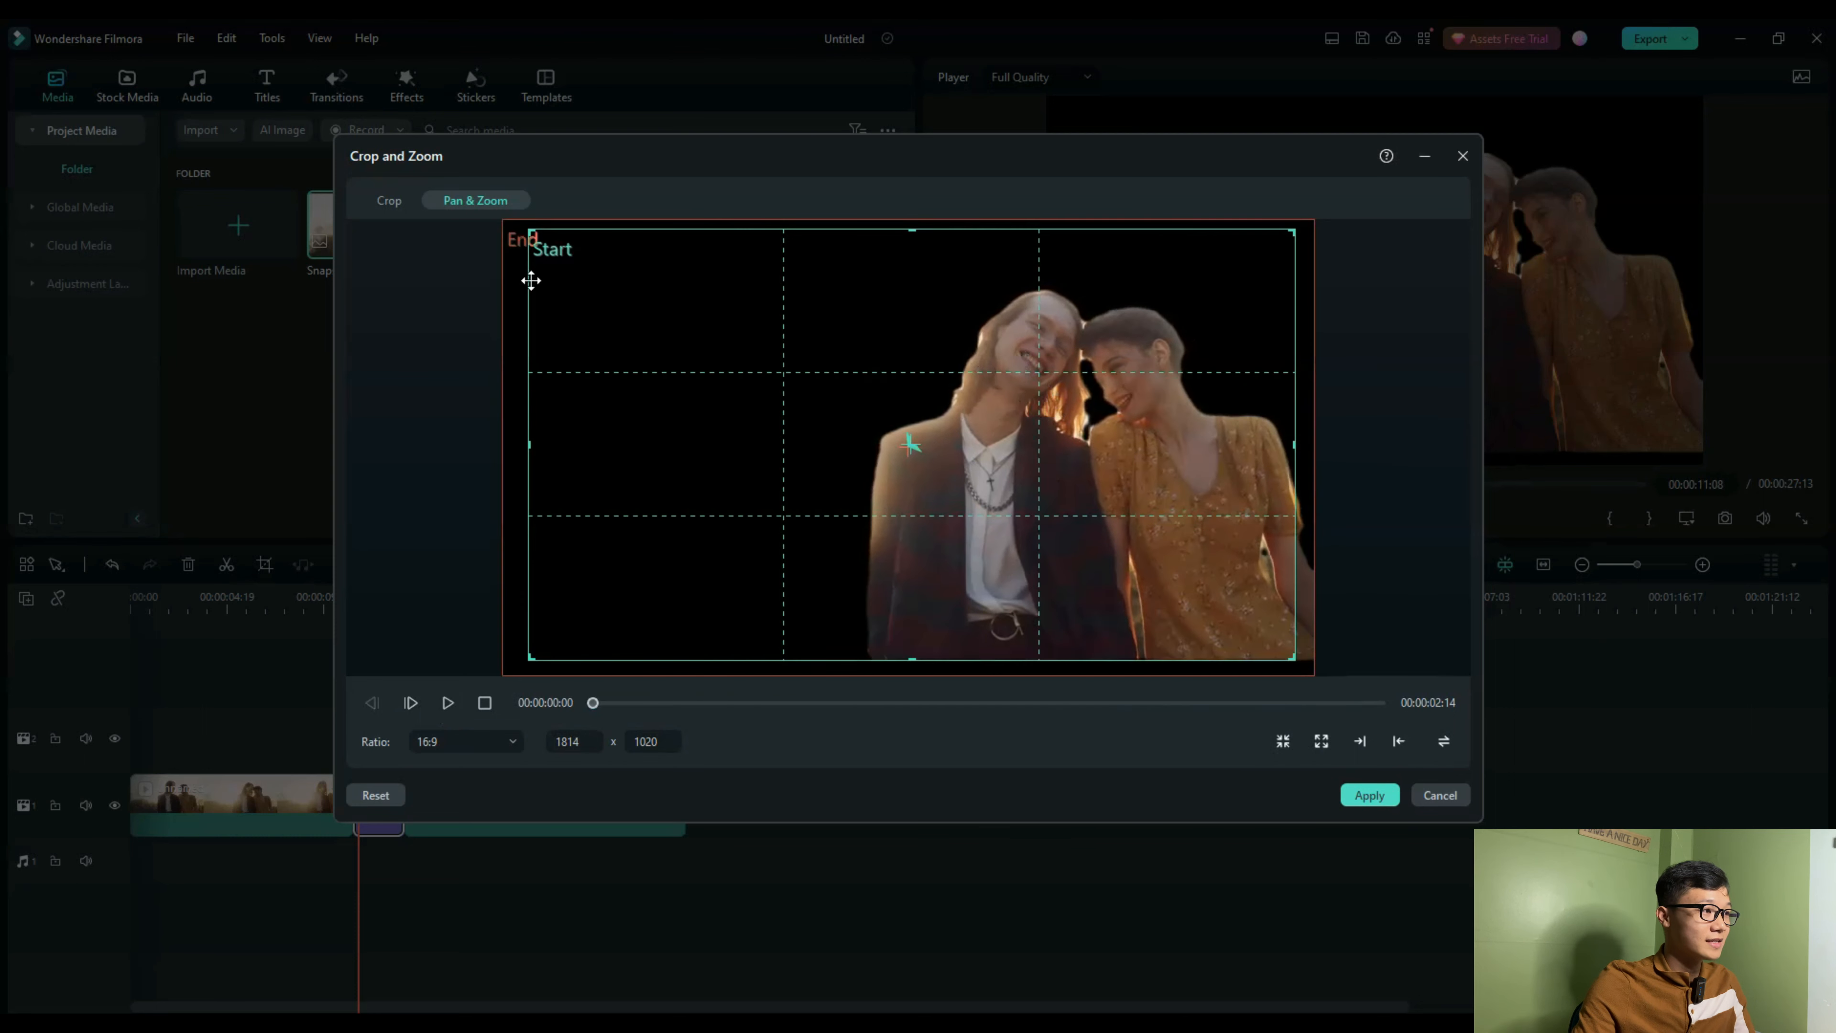
drag(1292, 655, 1270, 642)
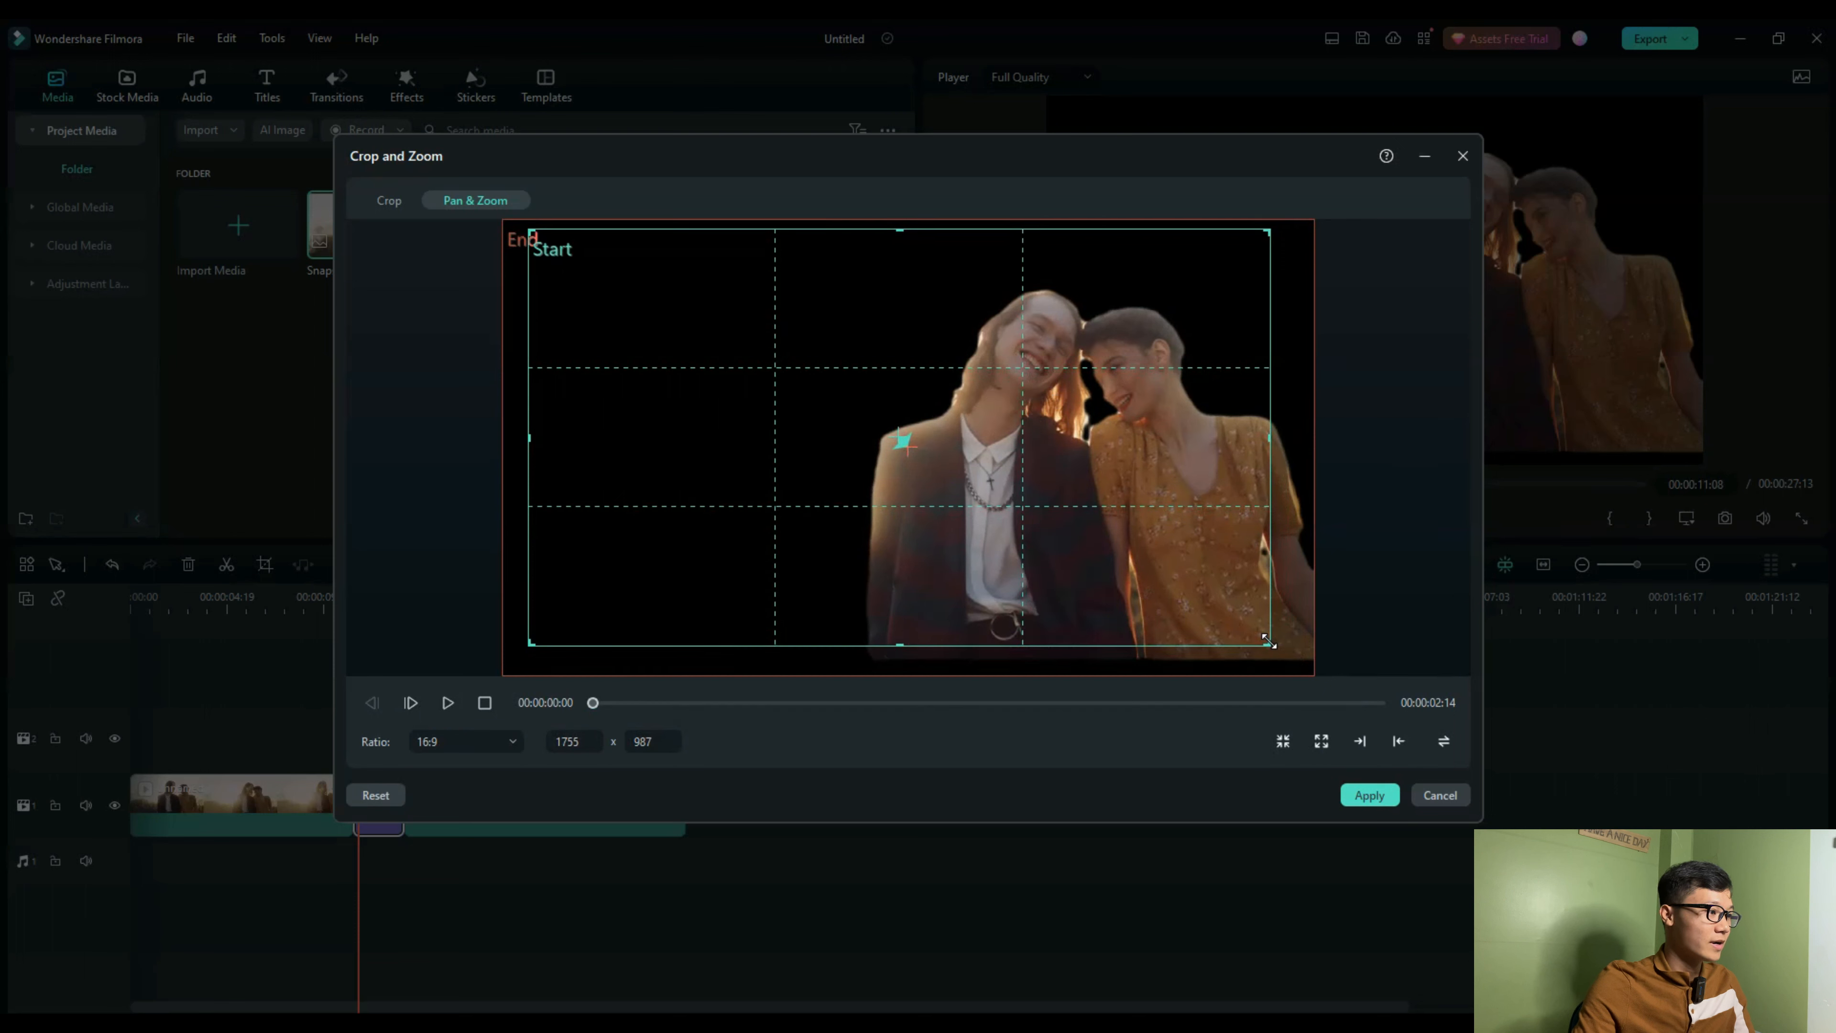
drag(990, 514, 1004, 520)
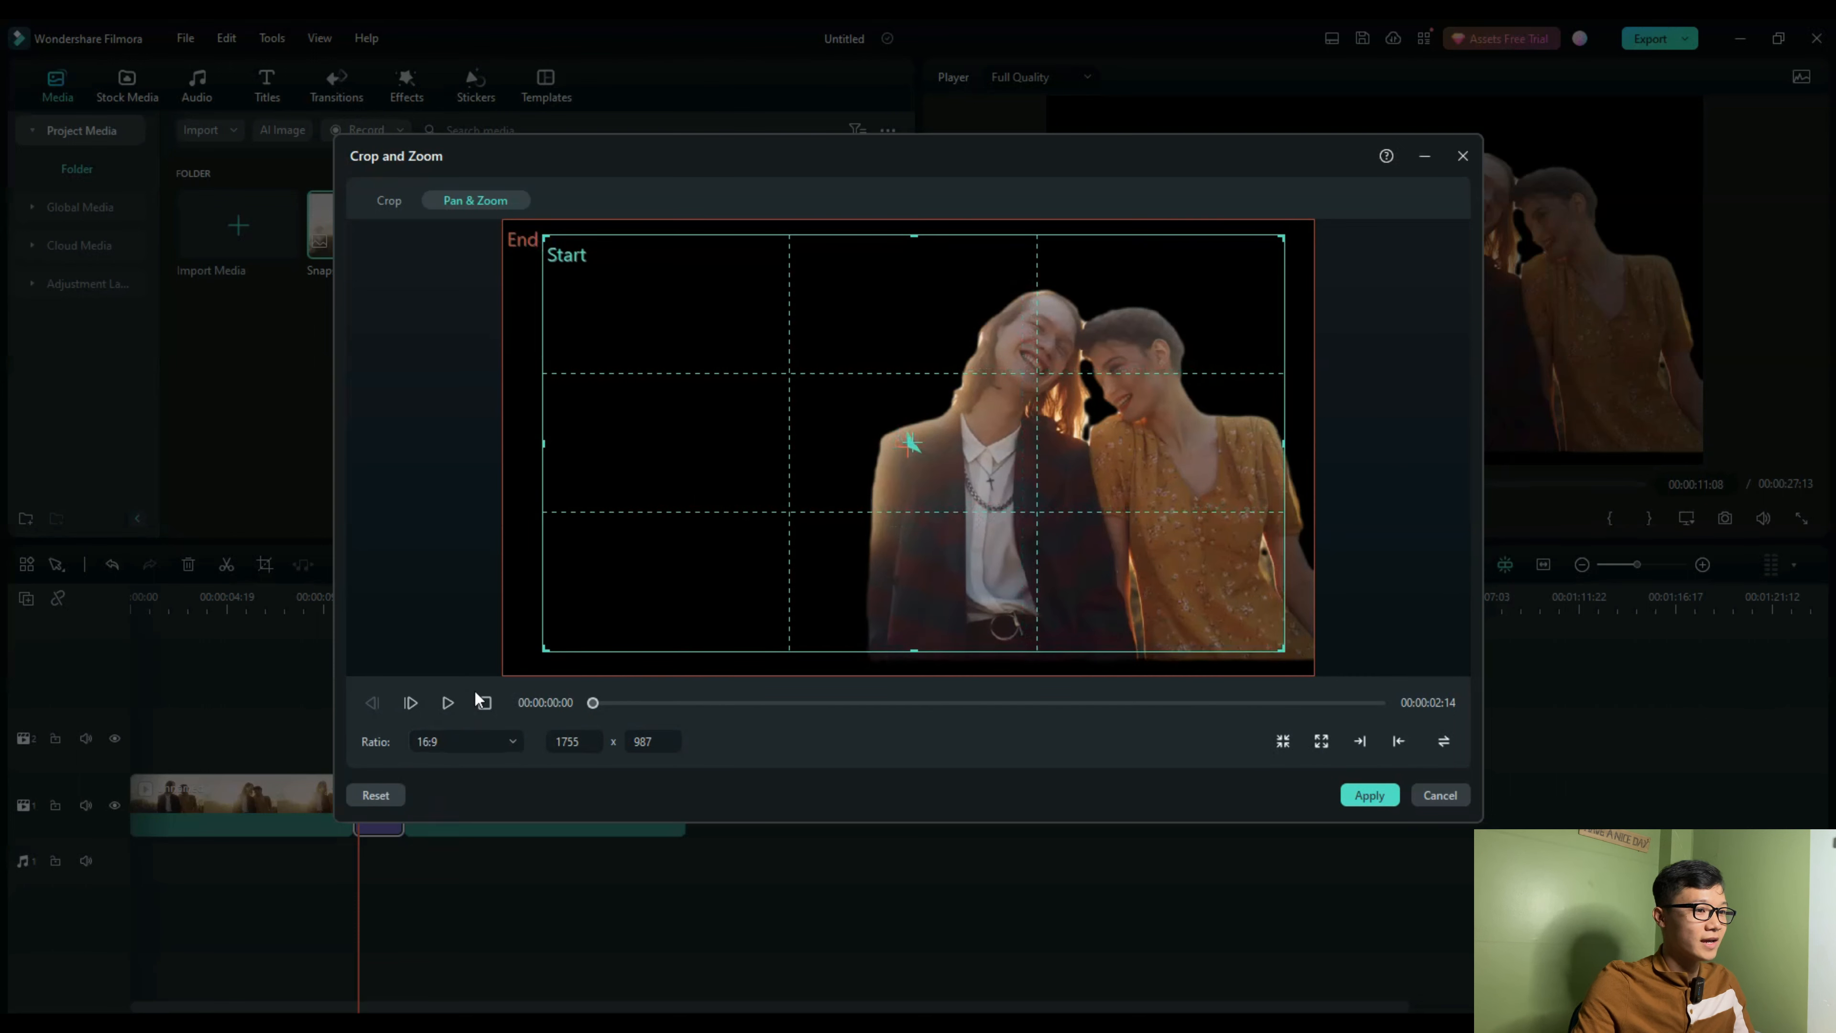
click(447, 703)
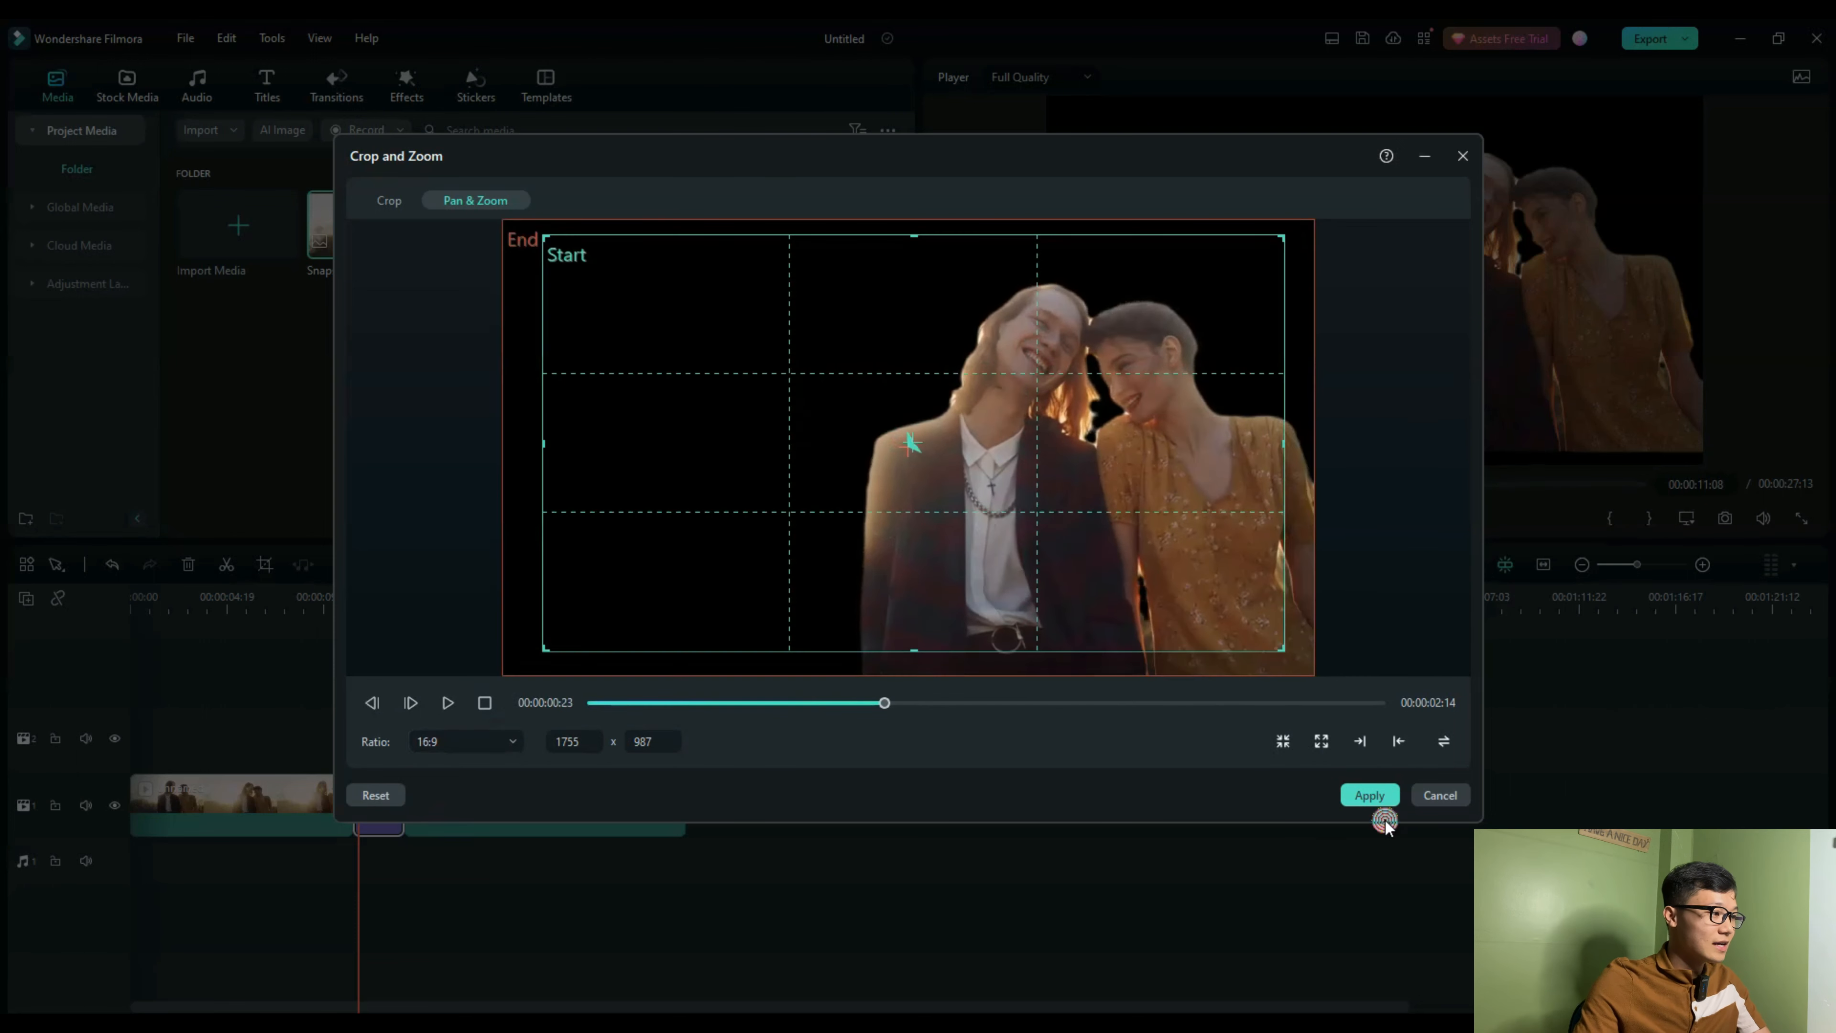
click(1374, 794)
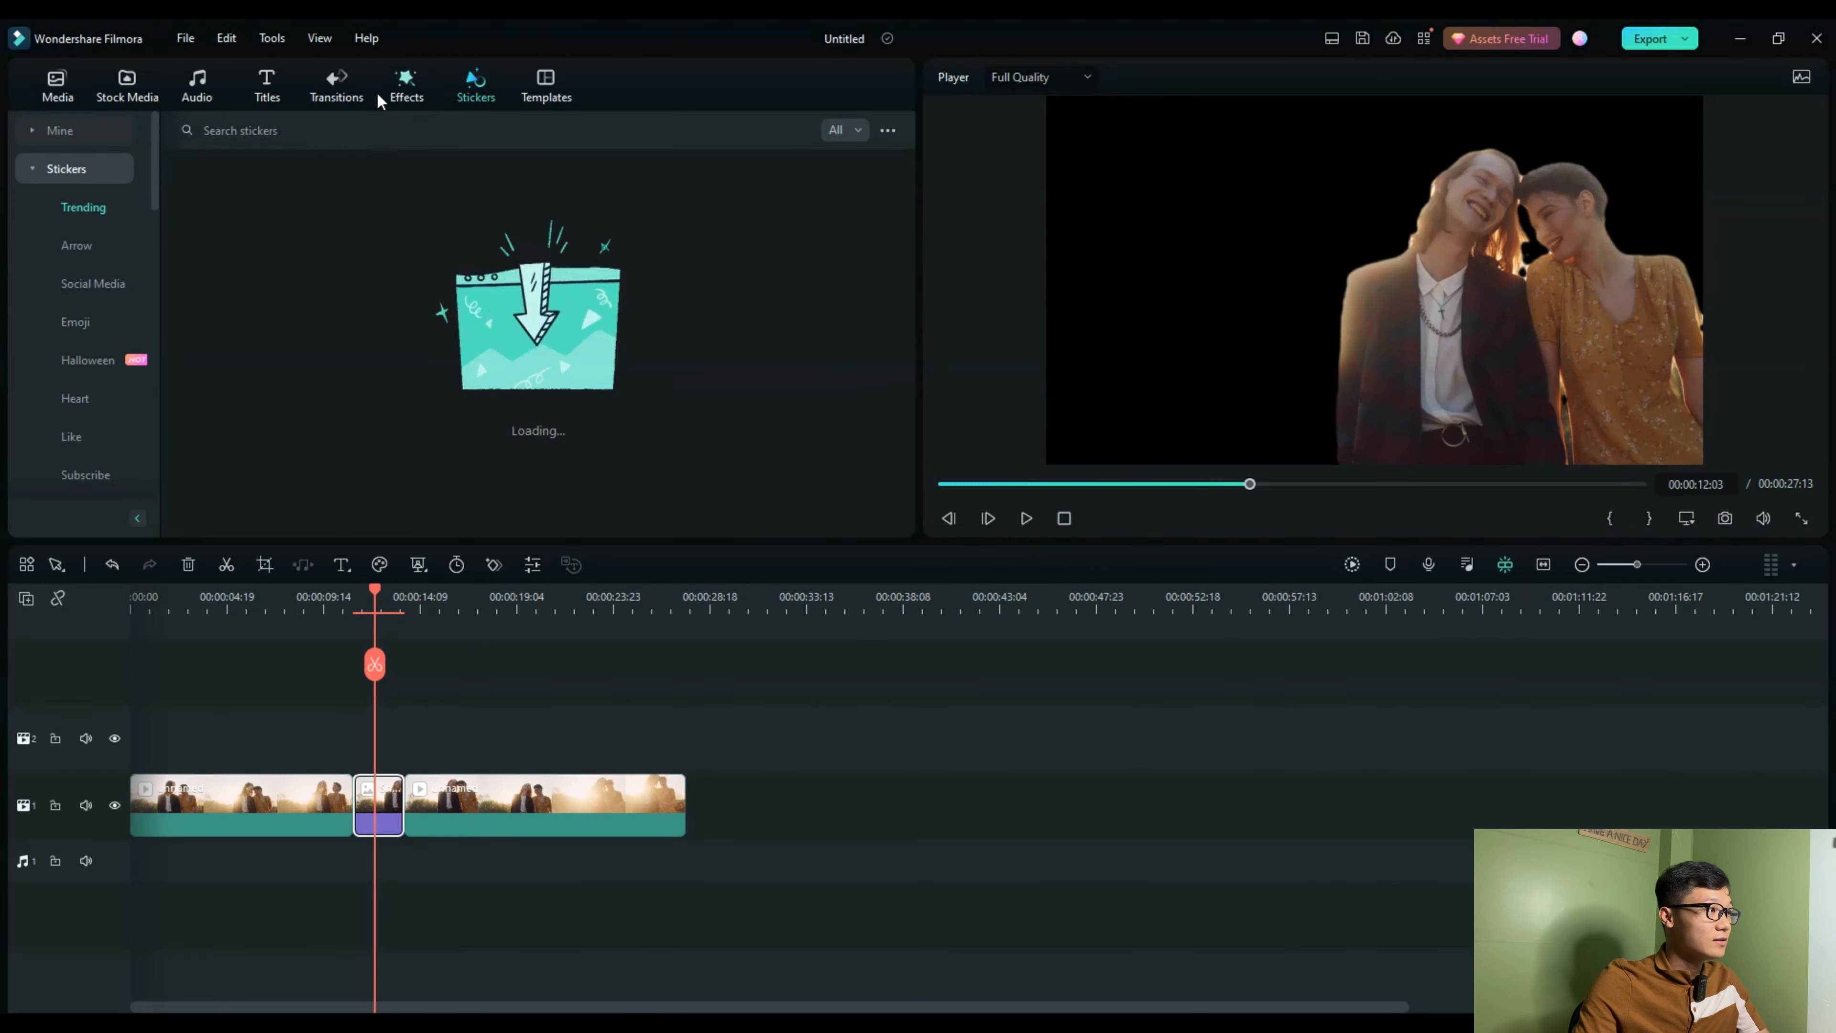
Step: Apply the trending Romantic Pack Overlay hearts effect to the snapshot clip and play back the freeze frame from just before it
click(391, 100)
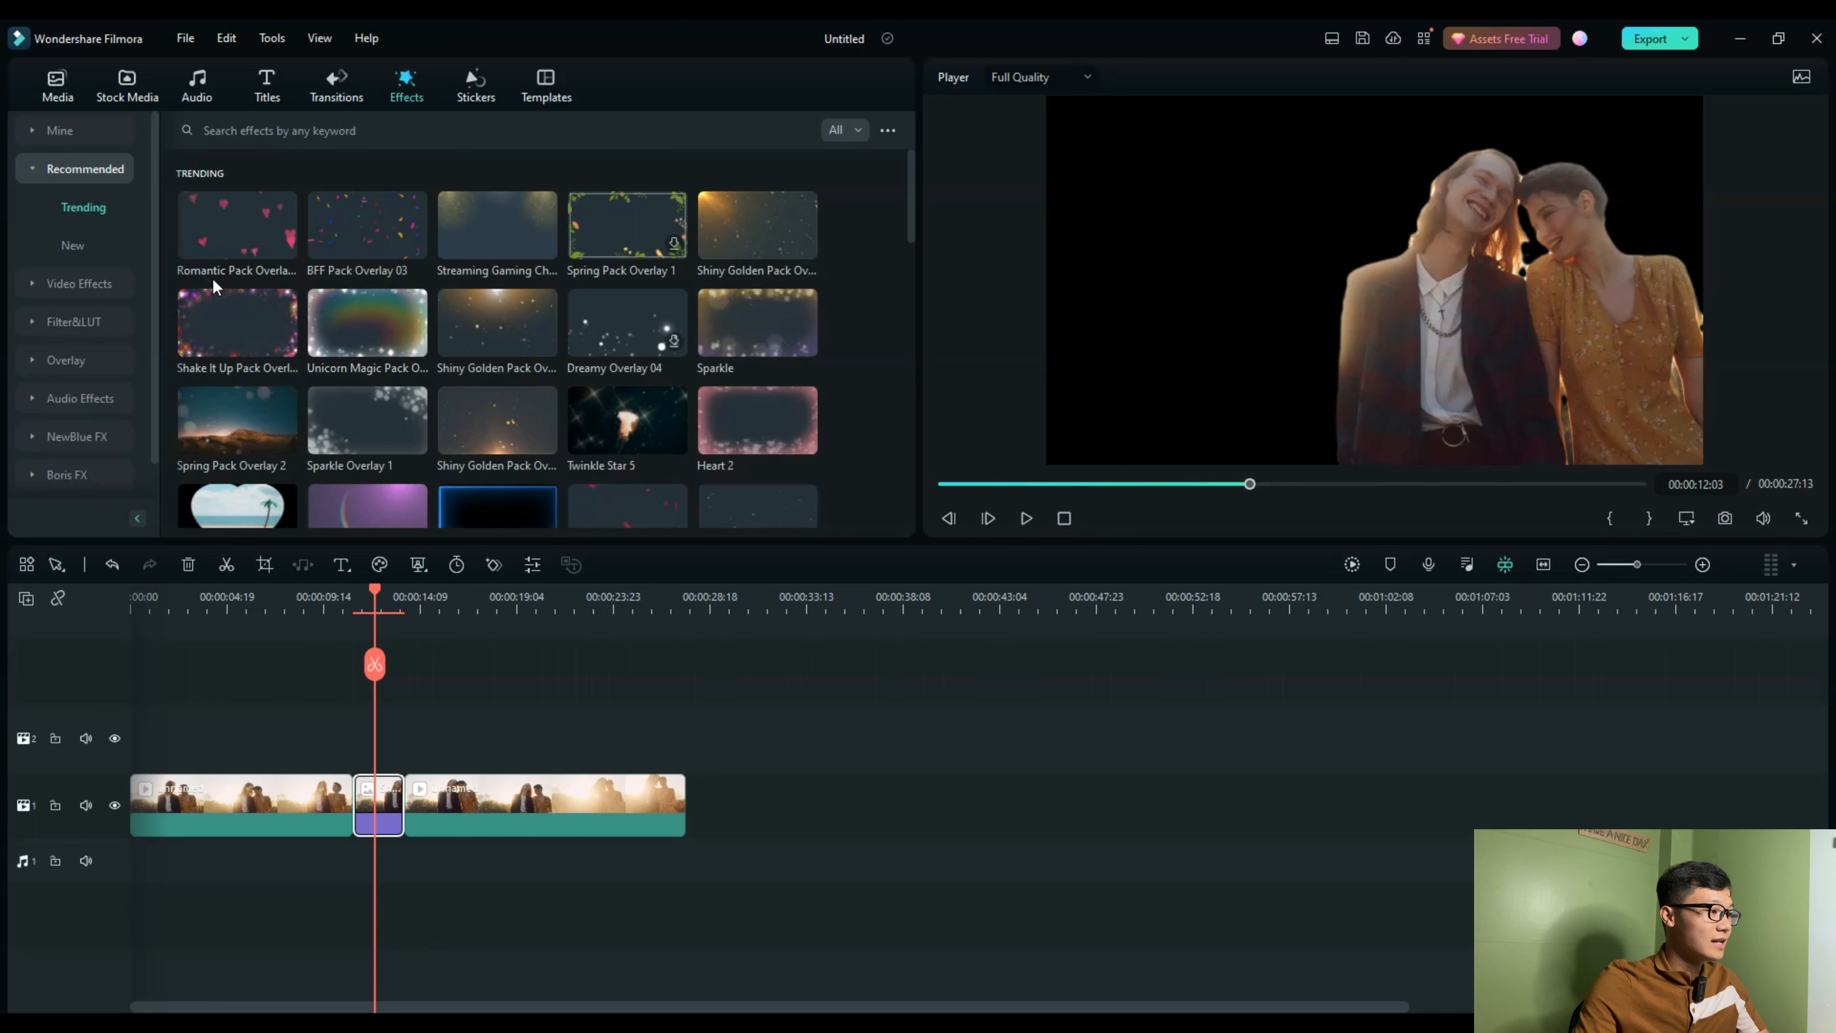
drag(237, 256, 362, 800)
drag(372, 591, 304, 596)
click(1027, 518)
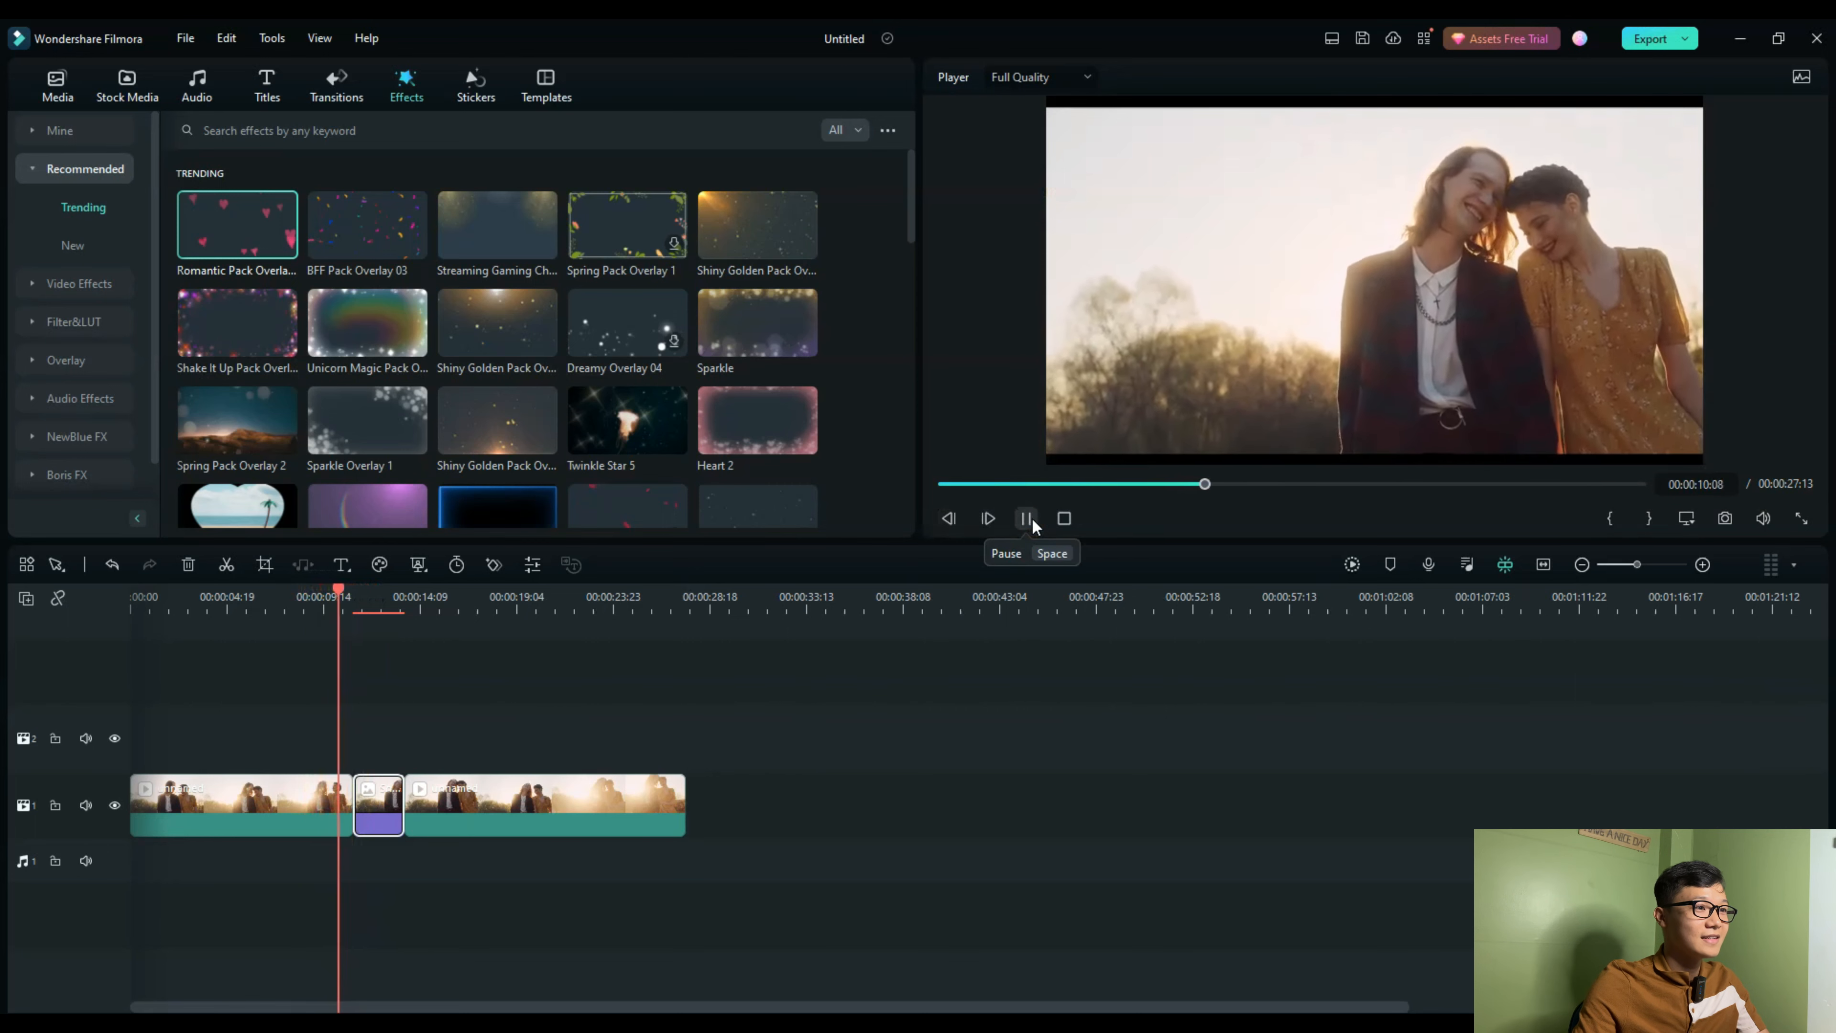
click(1034, 520)
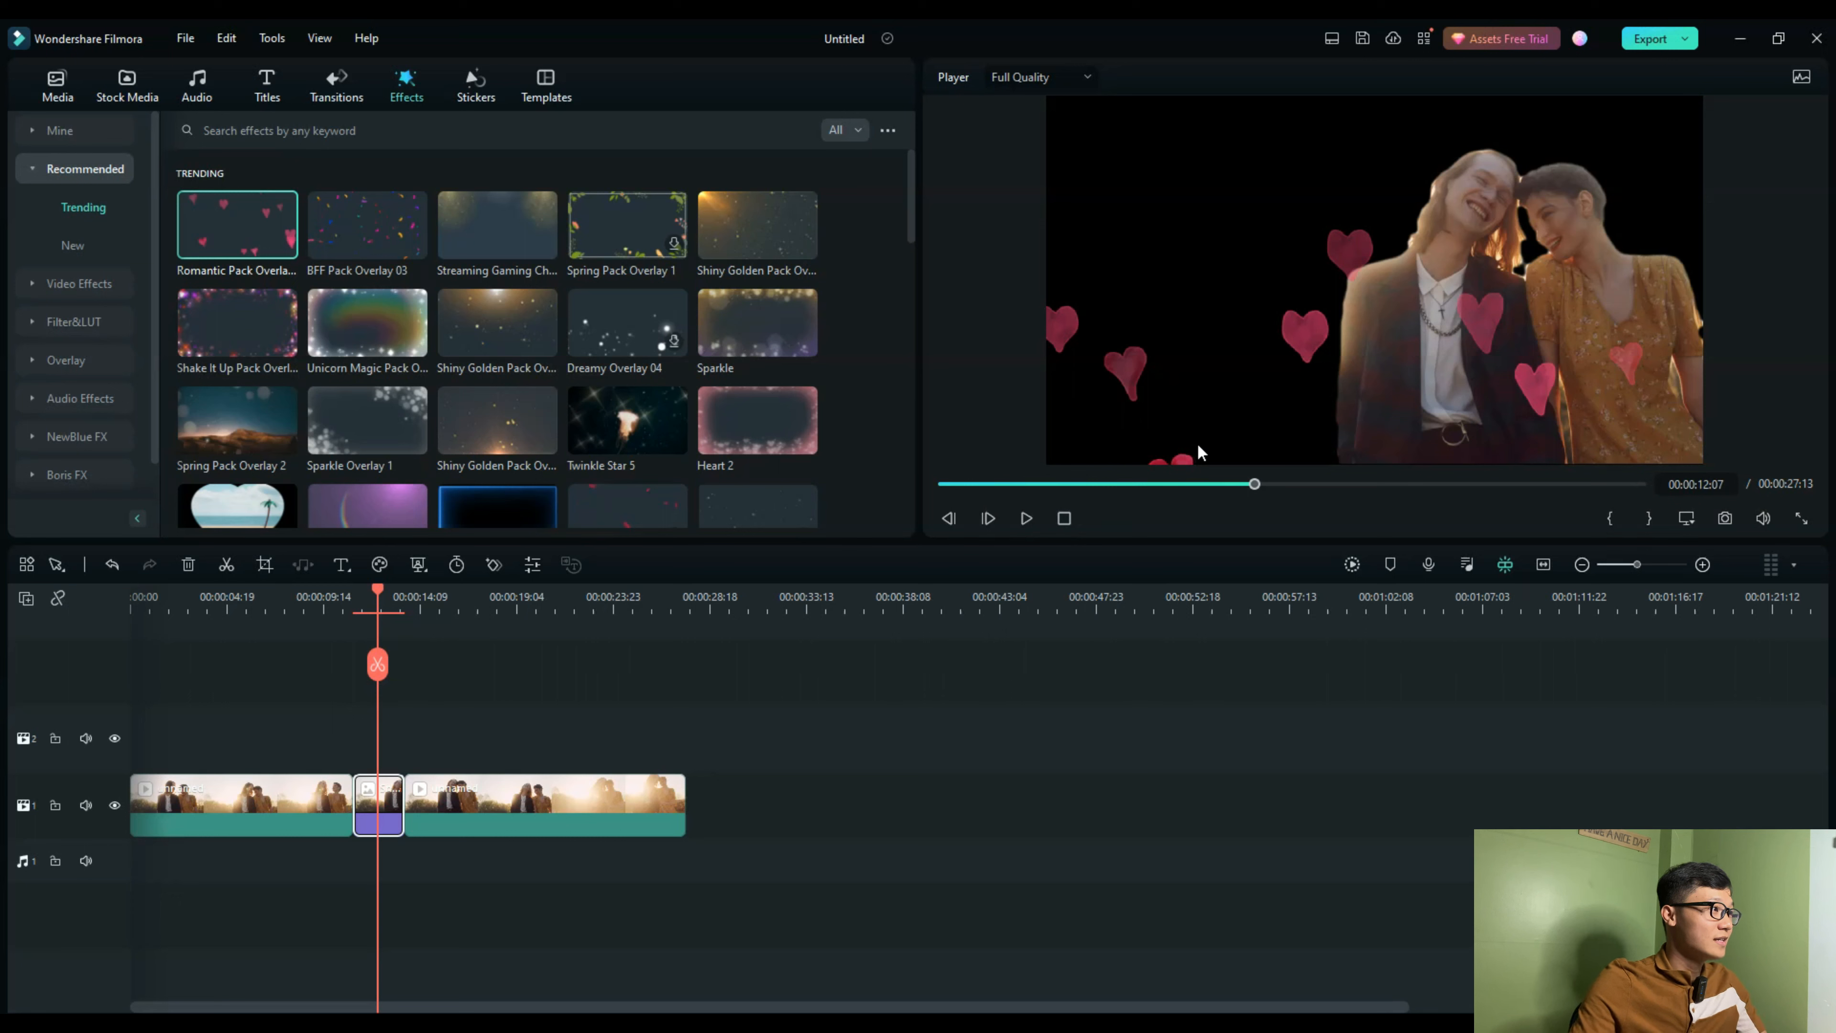
Step: Add the favourite Default Title on the track above the snapshot, trimmed to the snapshot's length of 00:00:02:14
click(267, 91)
click(72, 131)
drag(217, 236, 401, 741)
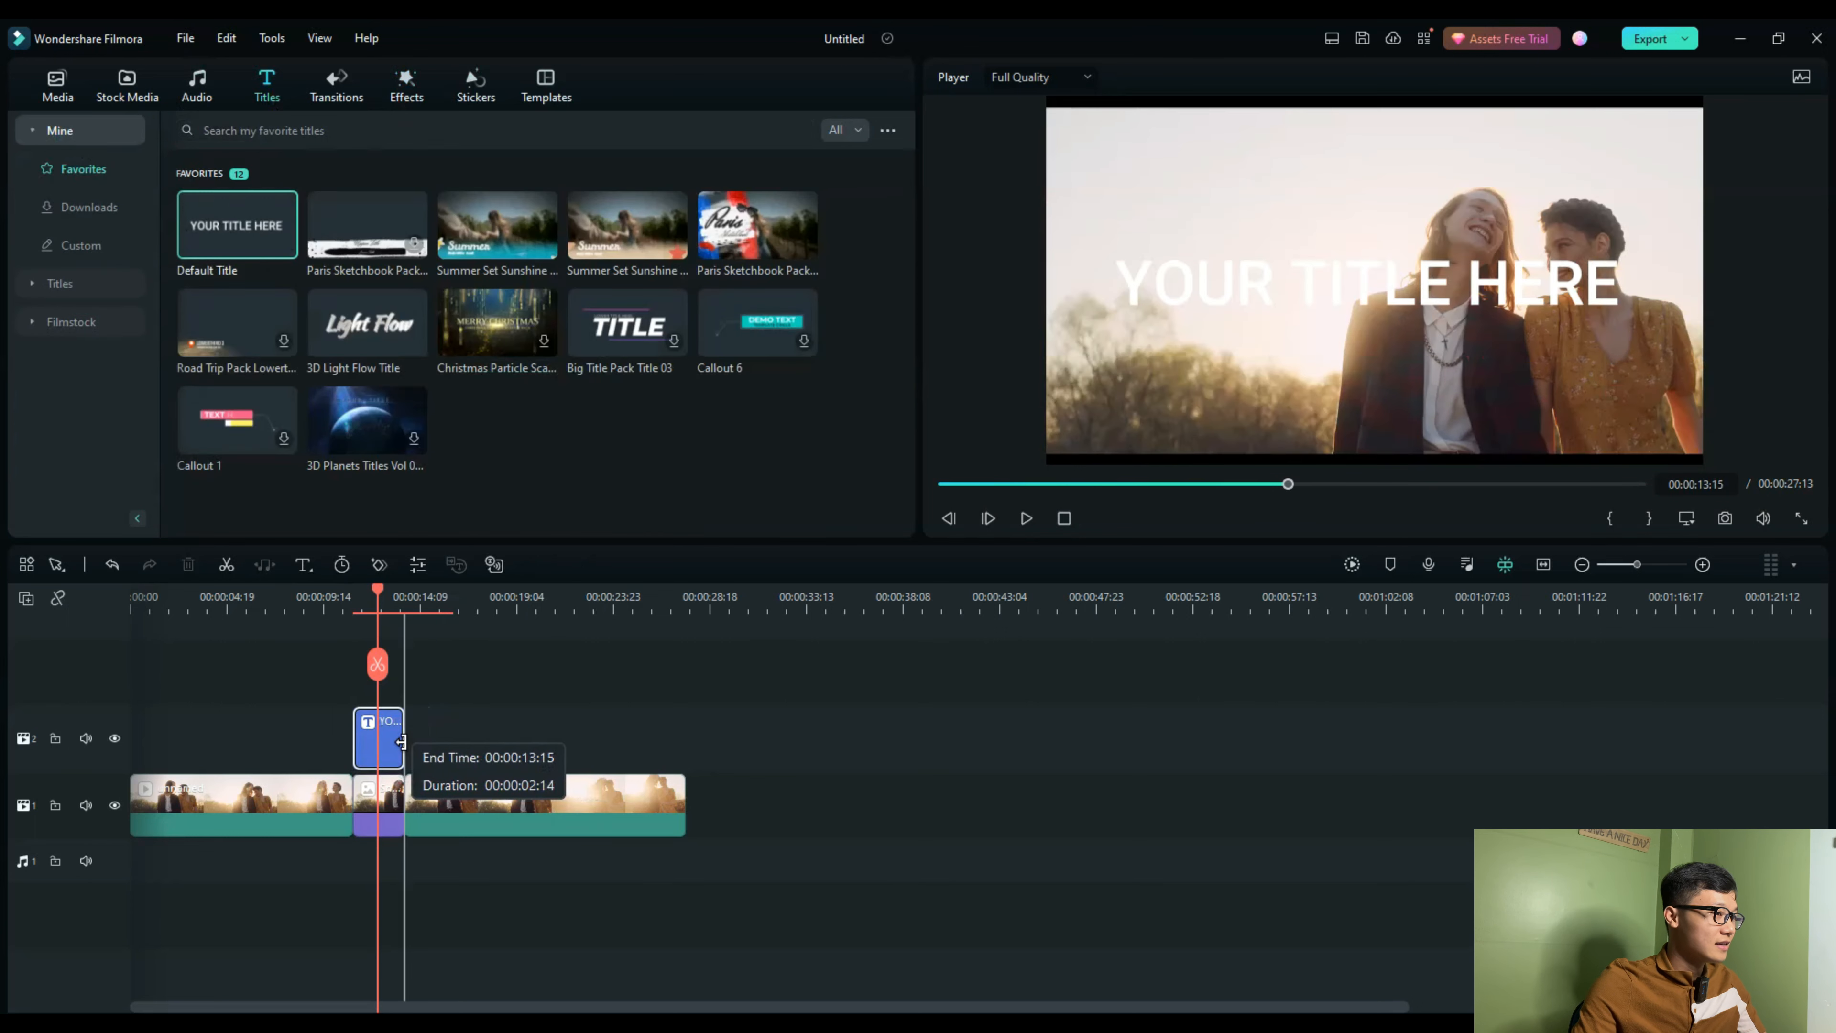
Step: Replace the title's placeholder text with the couple's first names in capitals, joined by AND
click(366, 595)
double_click(396, 738)
click(140, 226)
key(ctrl+a)
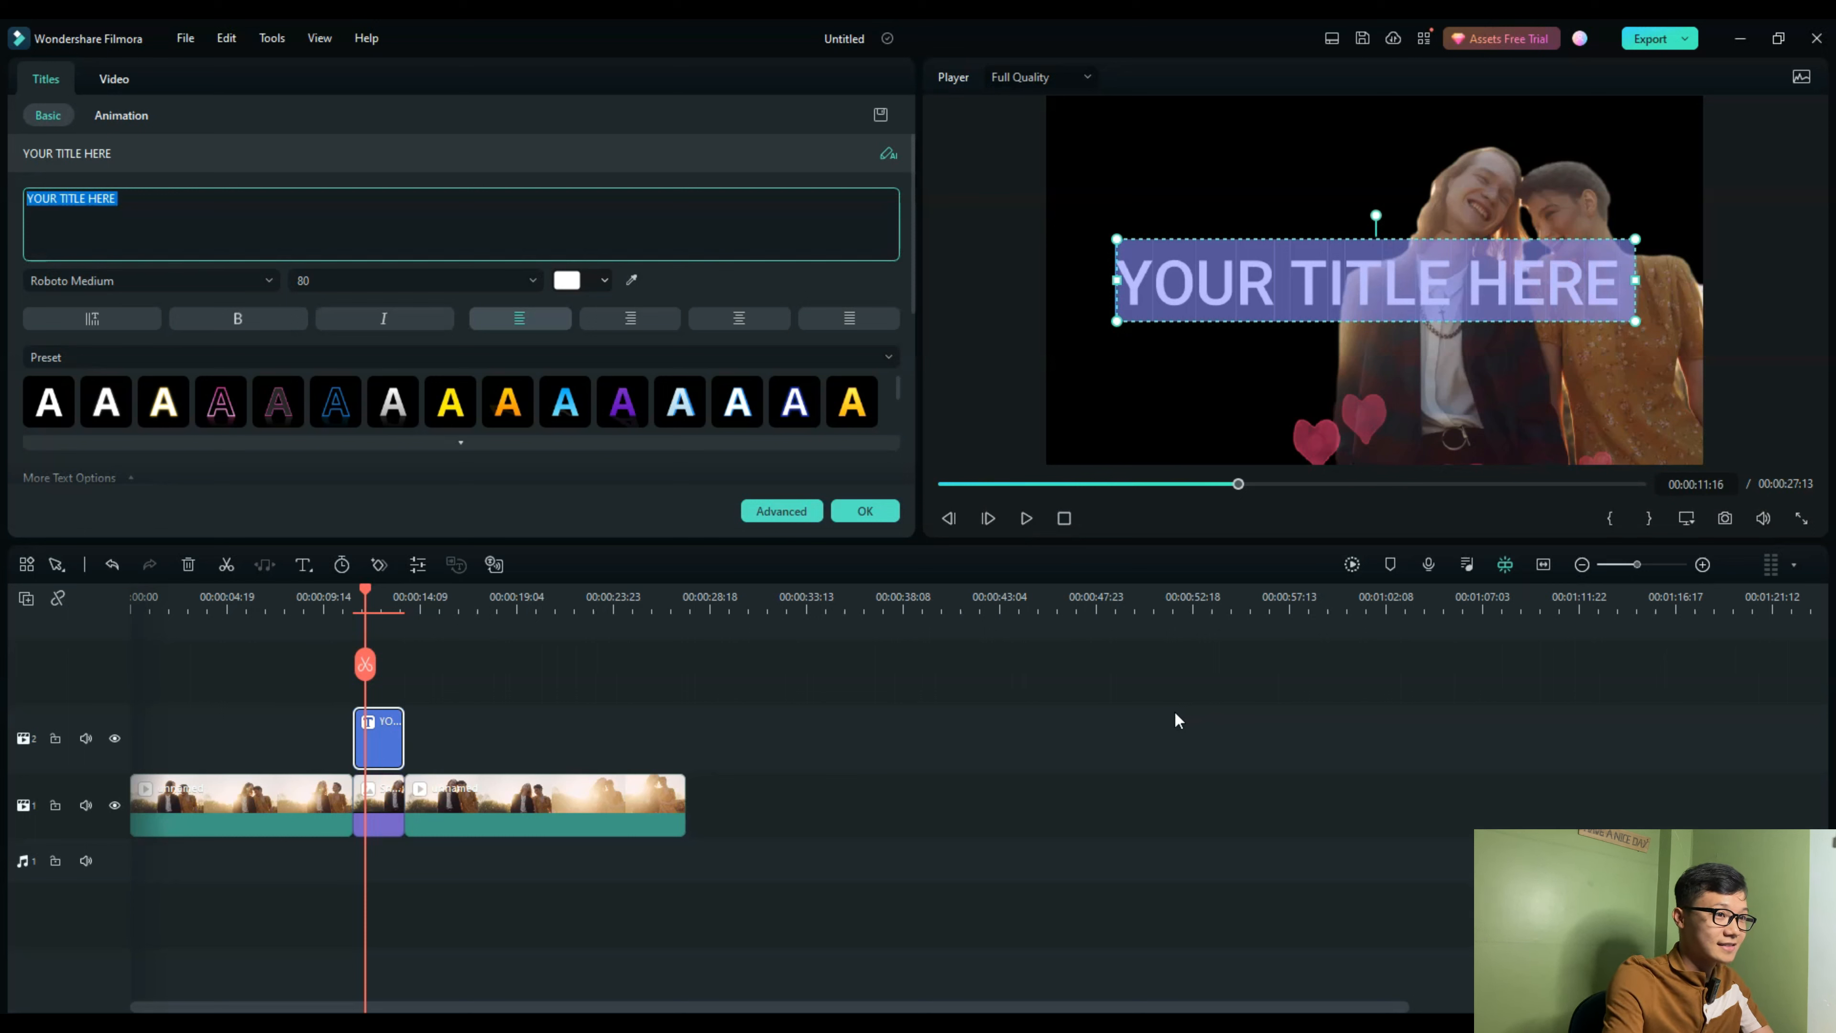
text(alex)
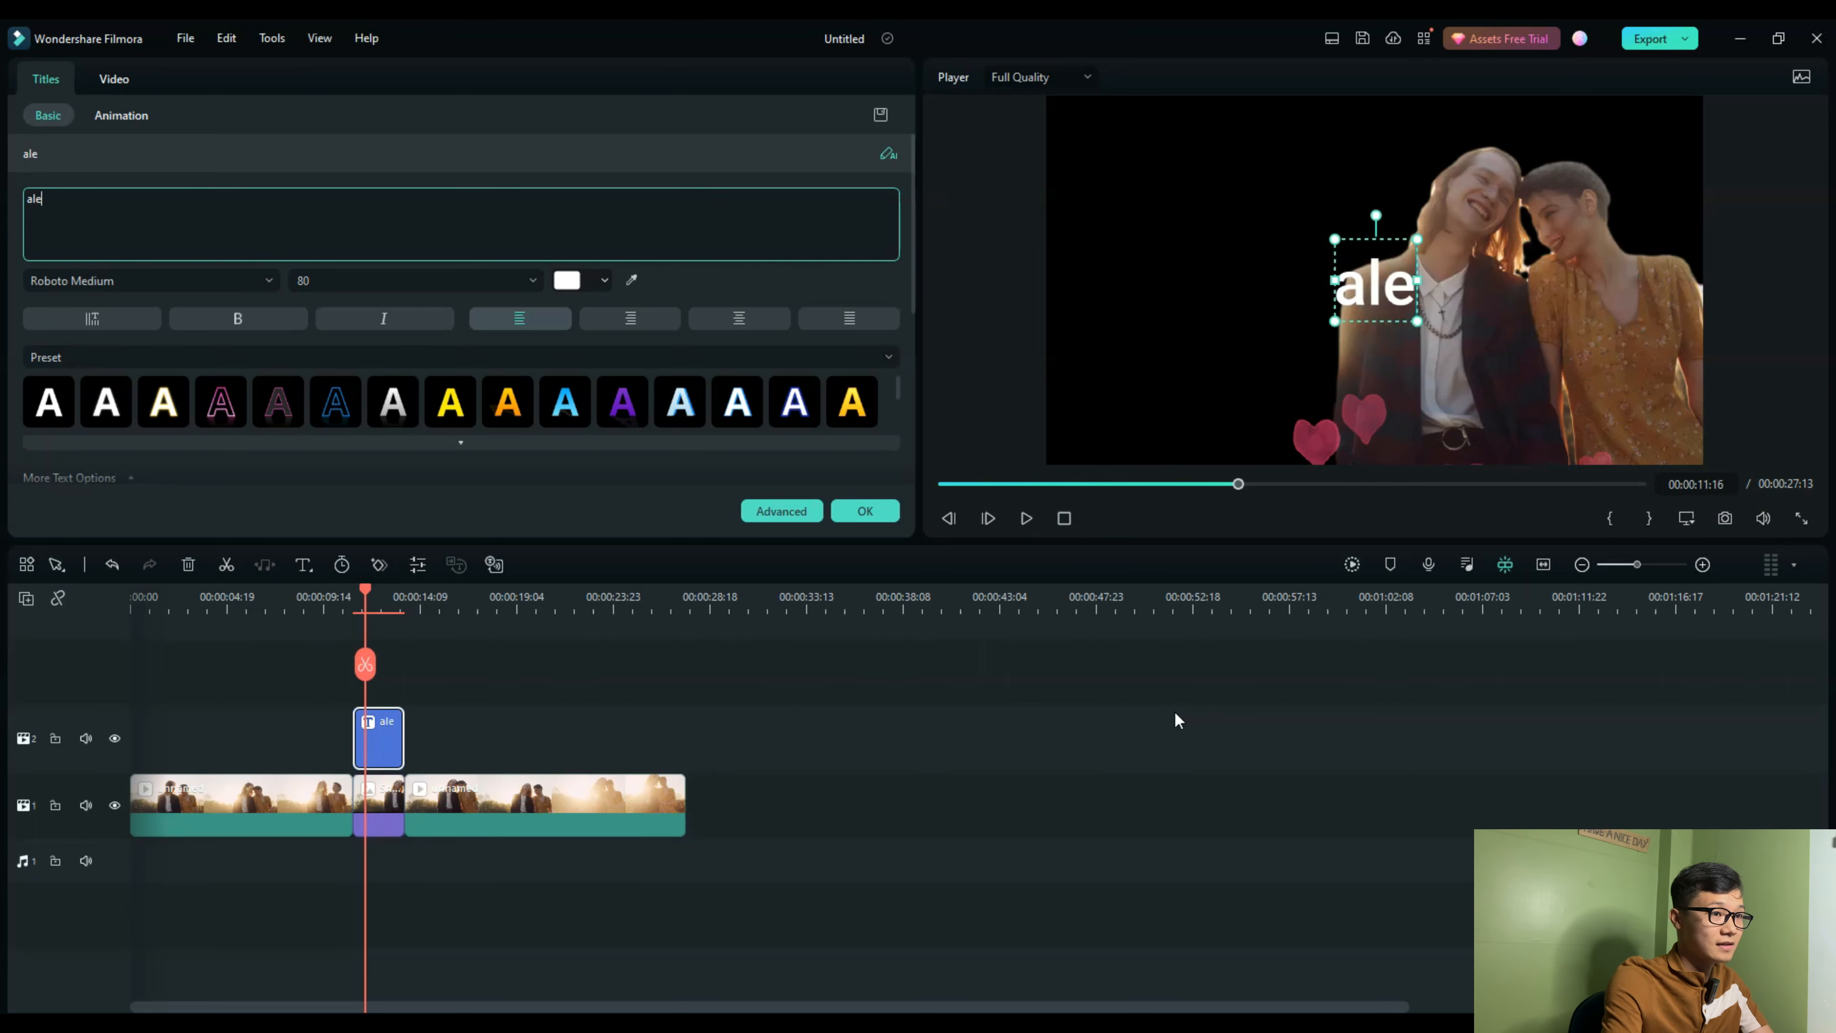
key(BackSpace)
key(BackSpace)
key(BackSpace)
key(BackSpace)
text(ALX)
key(BackSpace)
key(BackSpace)
text(LEX A)
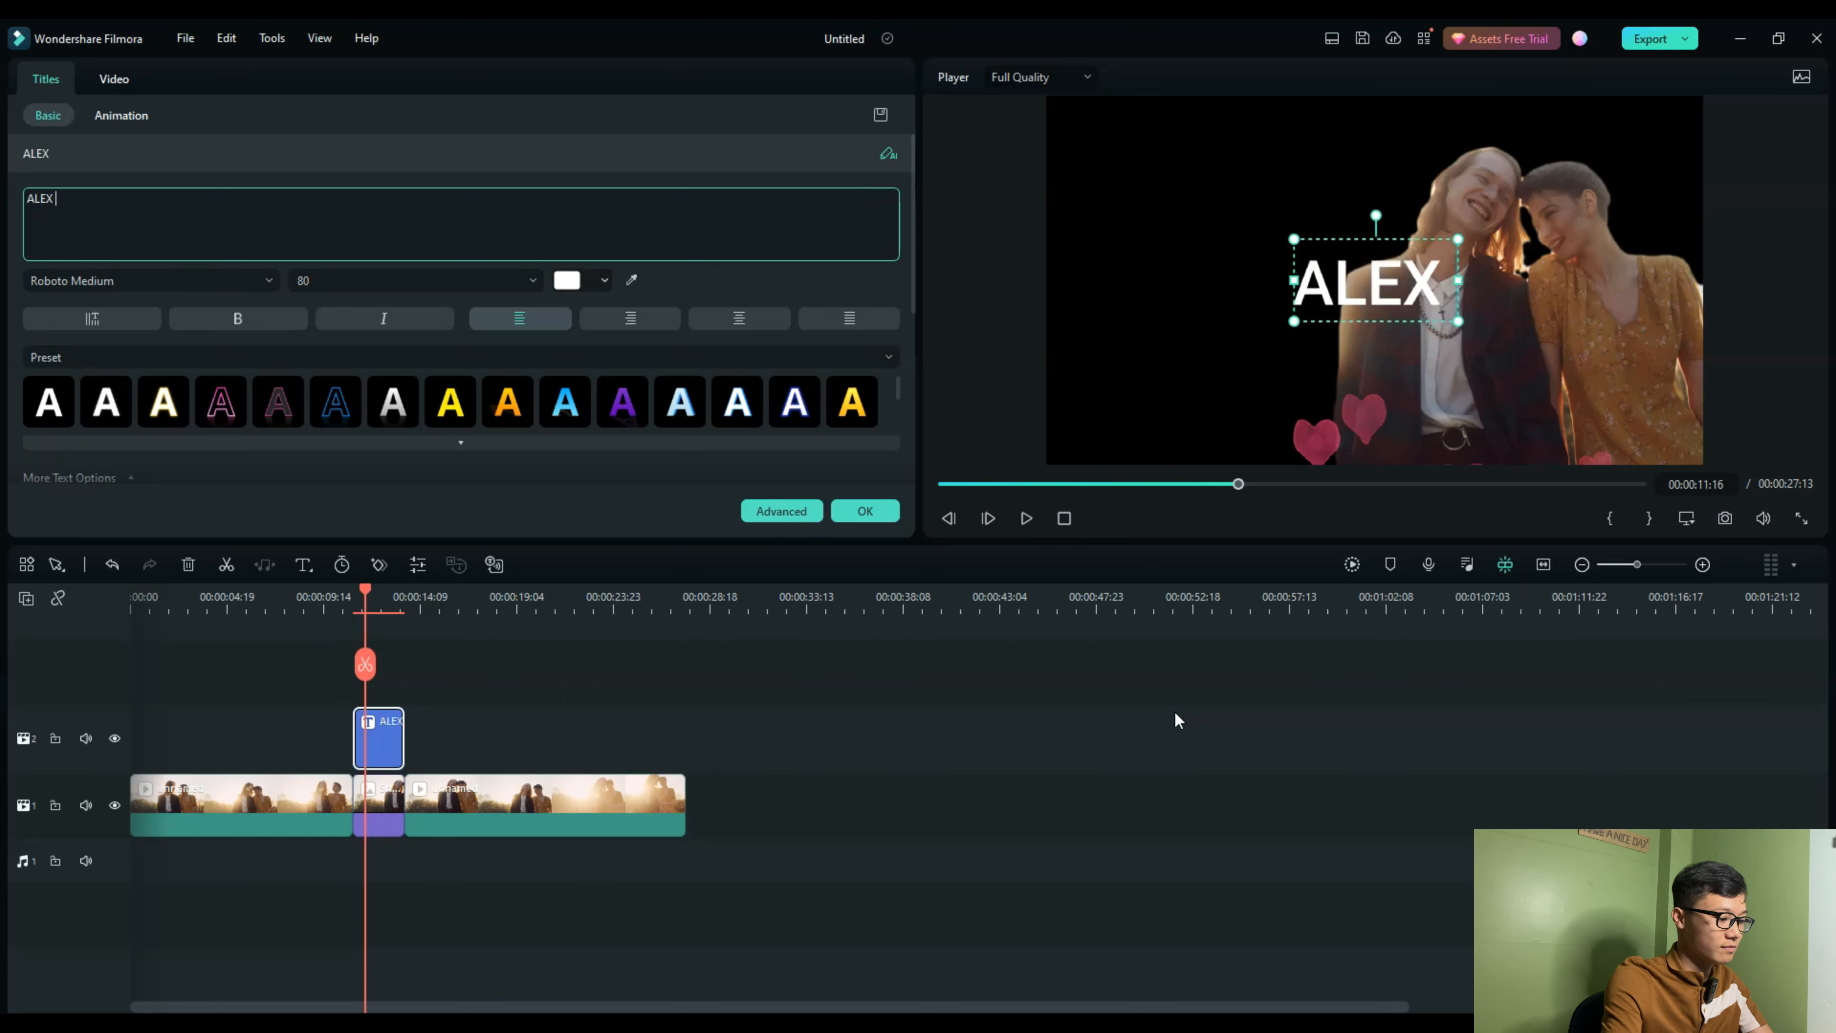
key(BackSpace)
key(BackSpace)
text(ANDR)
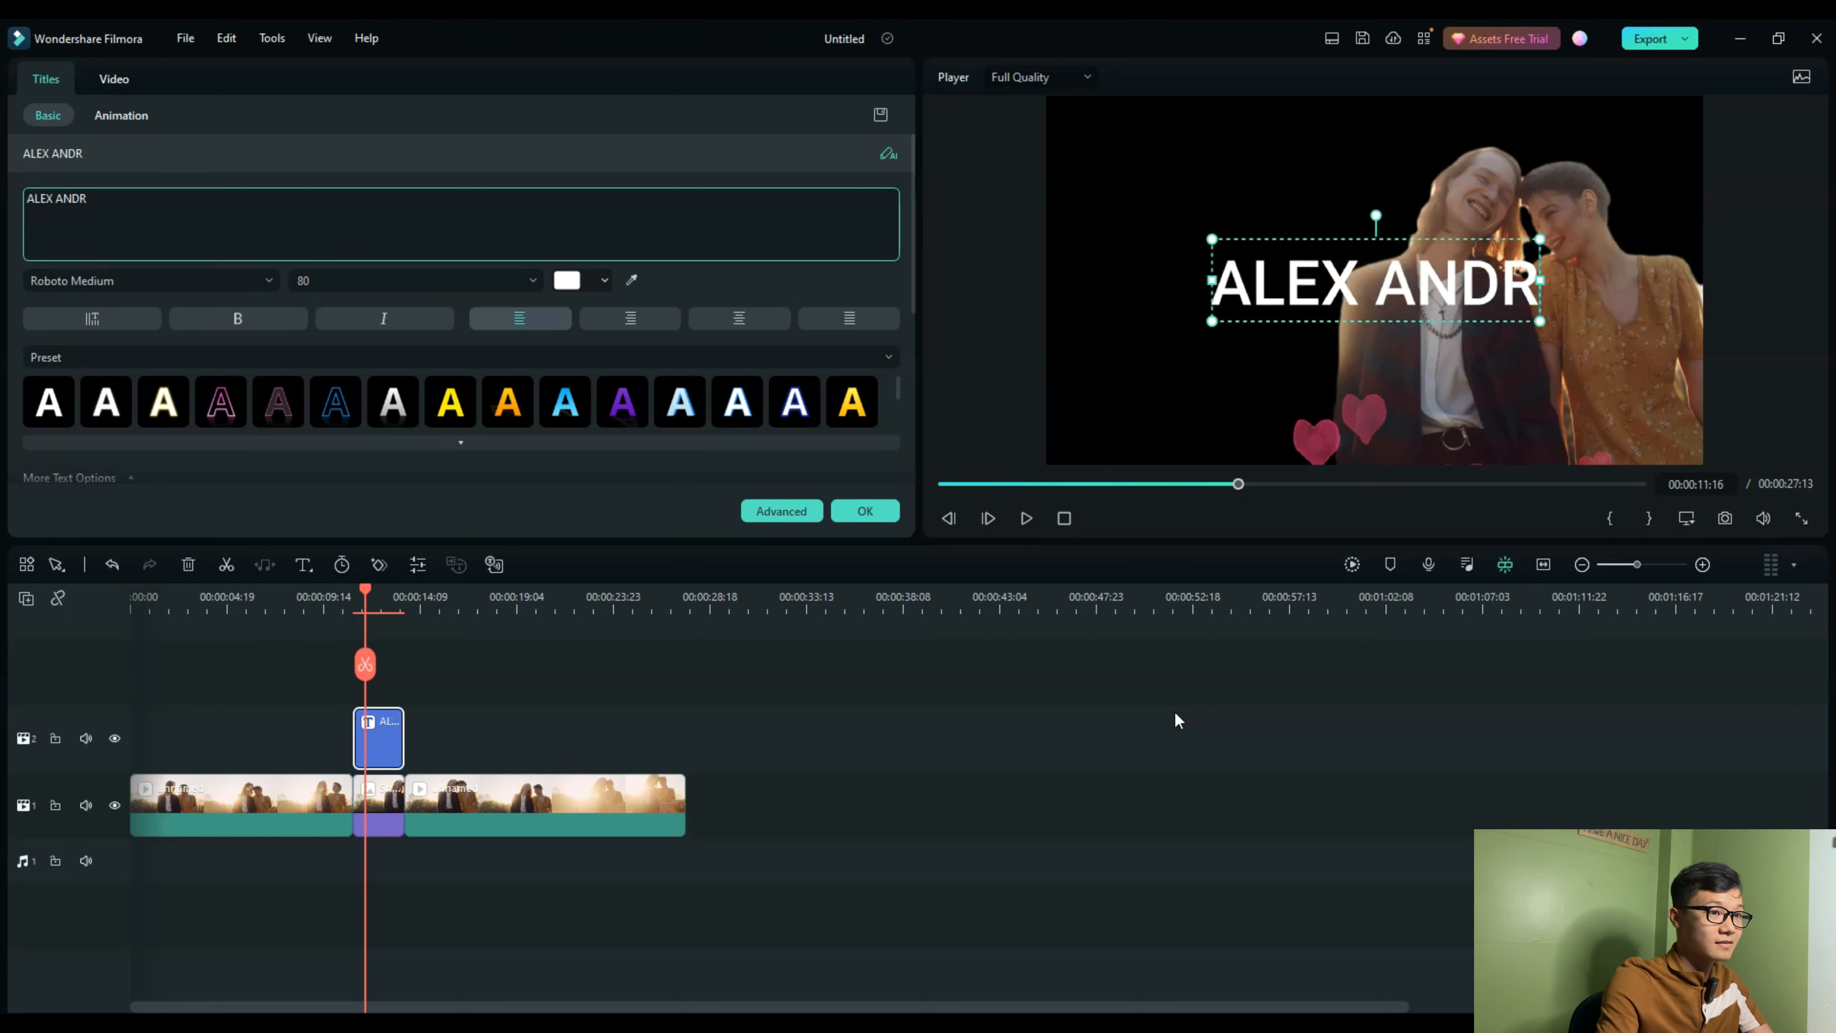
key(BackSpace)
text(RÓ)
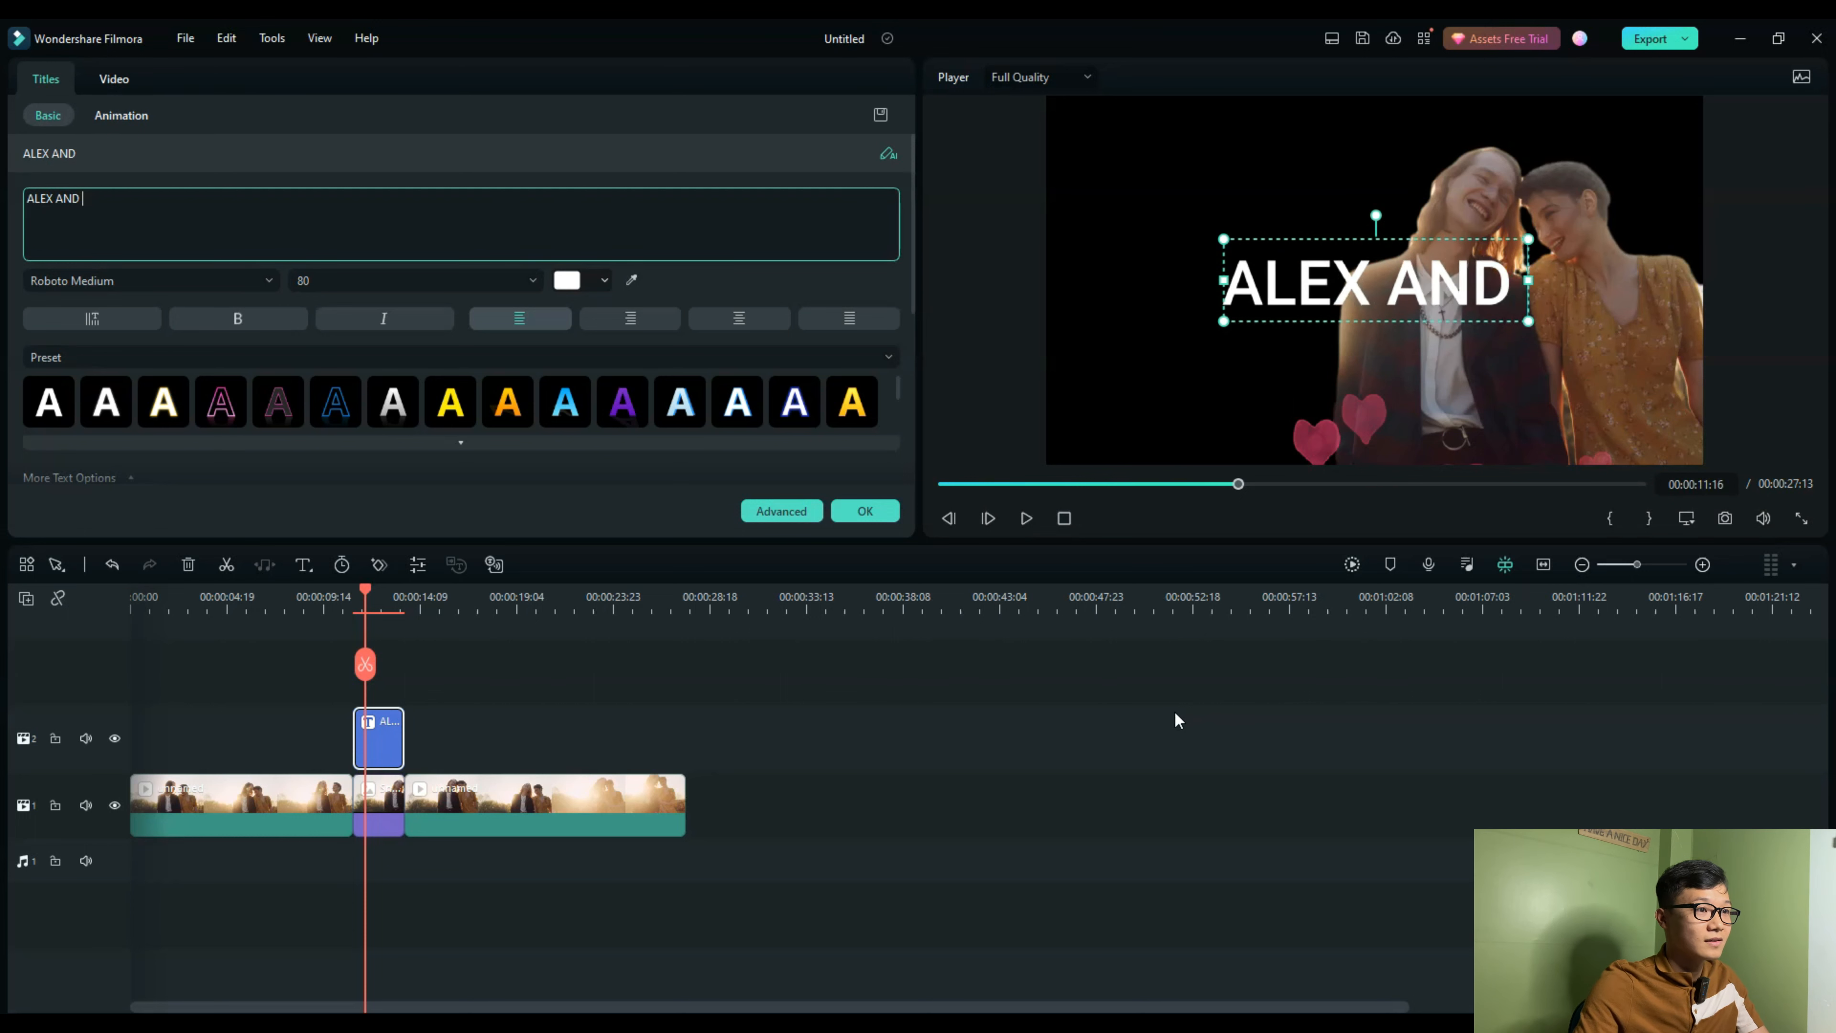
text(E)
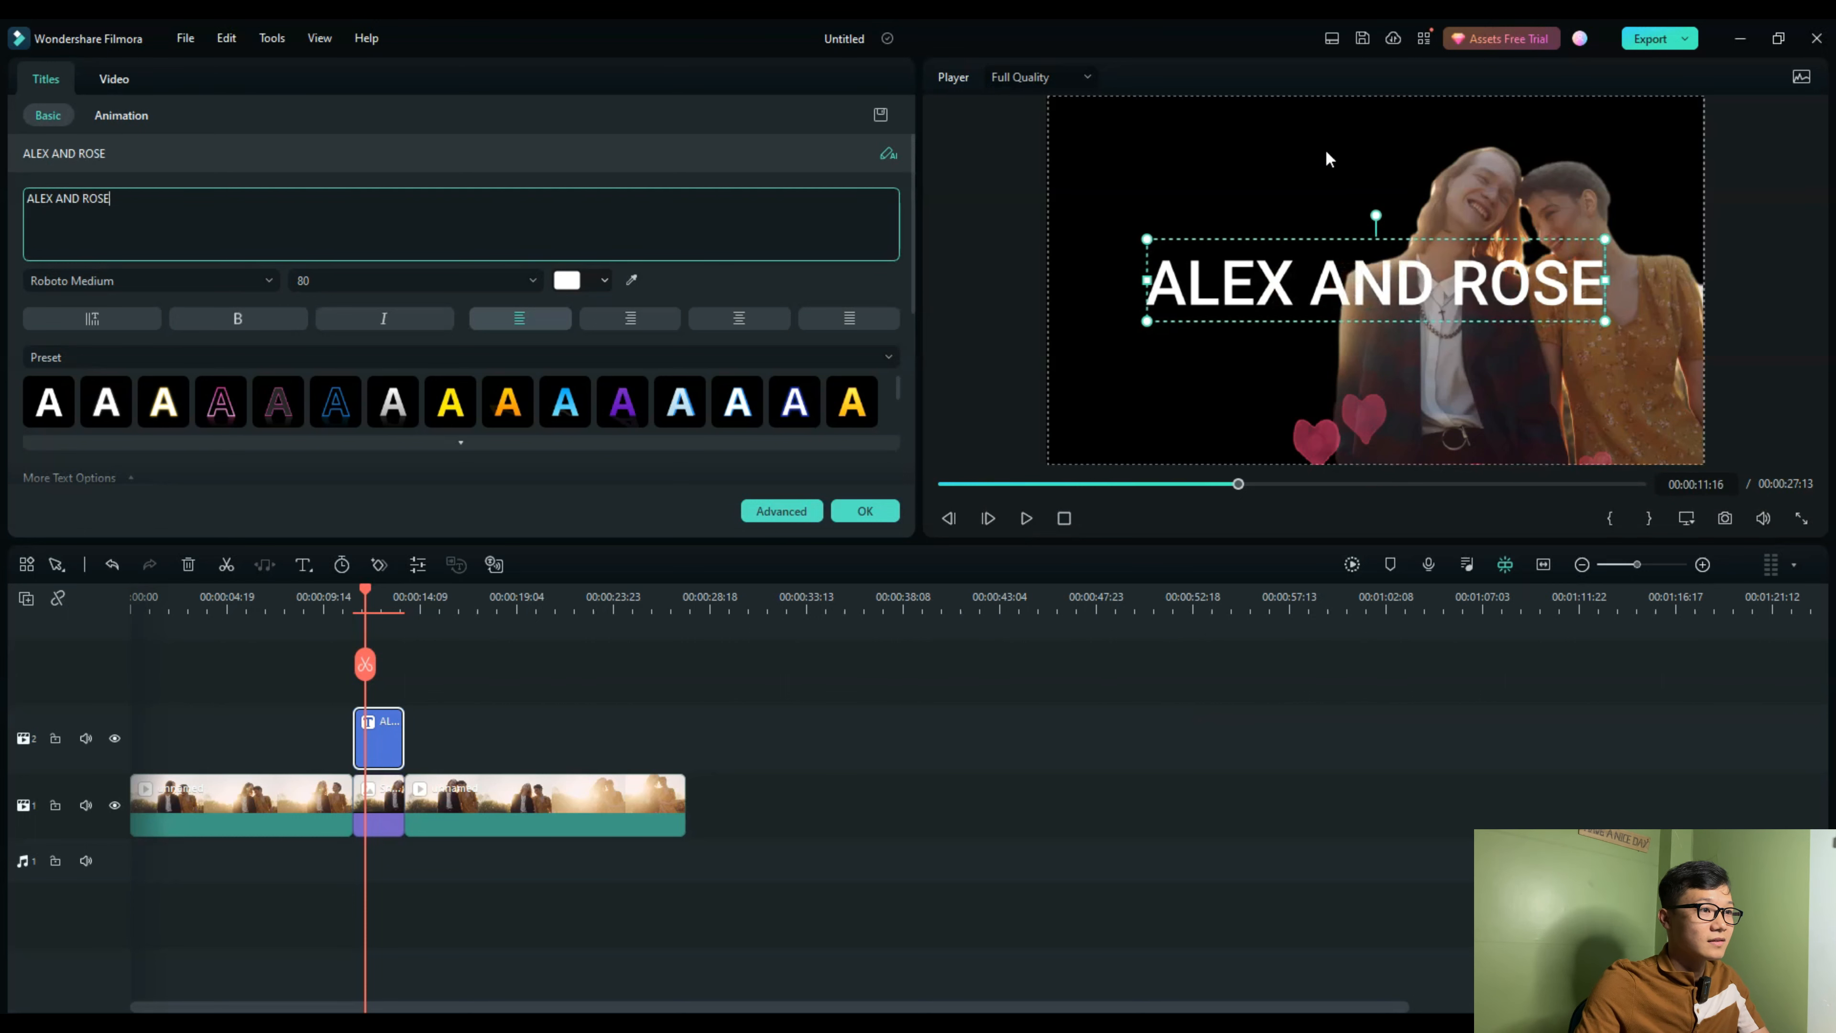
Step: Shrink the title to size 50 in the empty black area beside the couple and apply the pink outlined preset with a reflection
drag(1435, 289, 1259, 214)
drag(1428, 247, 1338, 239)
drag(1190, 213, 1277, 236)
drag(1061, 193, 1132, 204)
drag(1263, 234, 1180, 233)
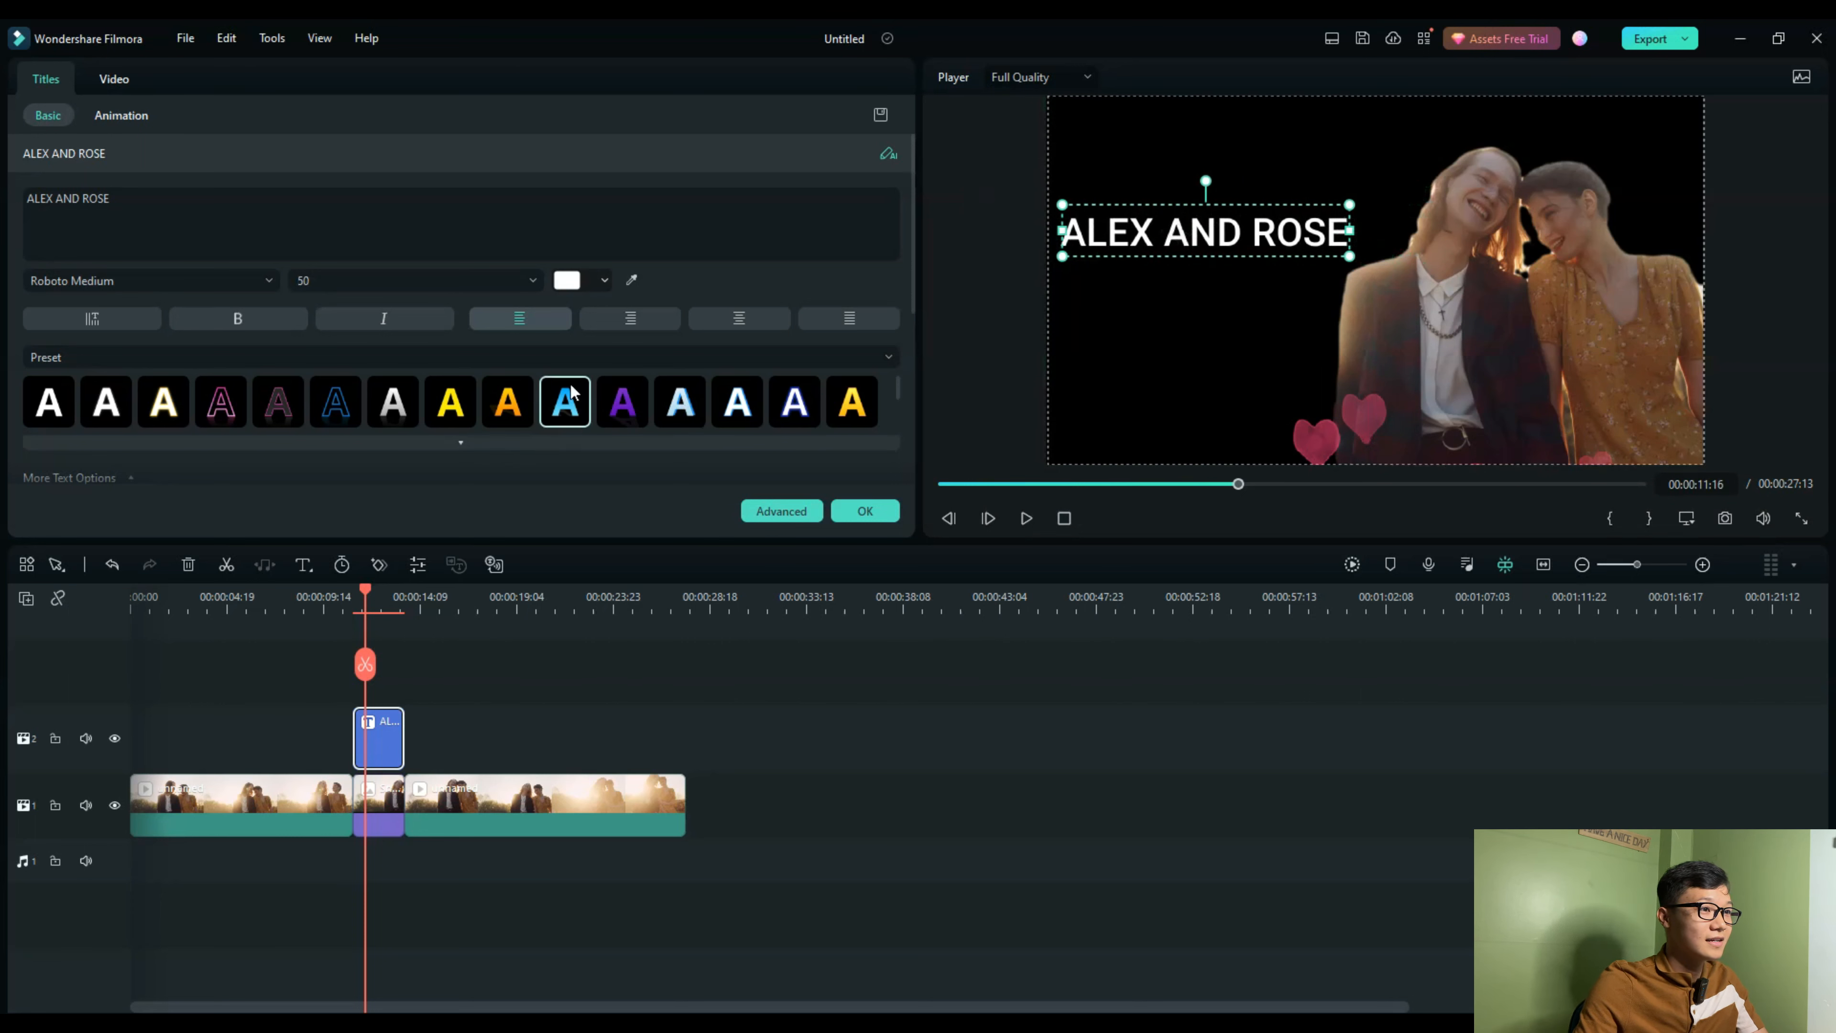
click(210, 404)
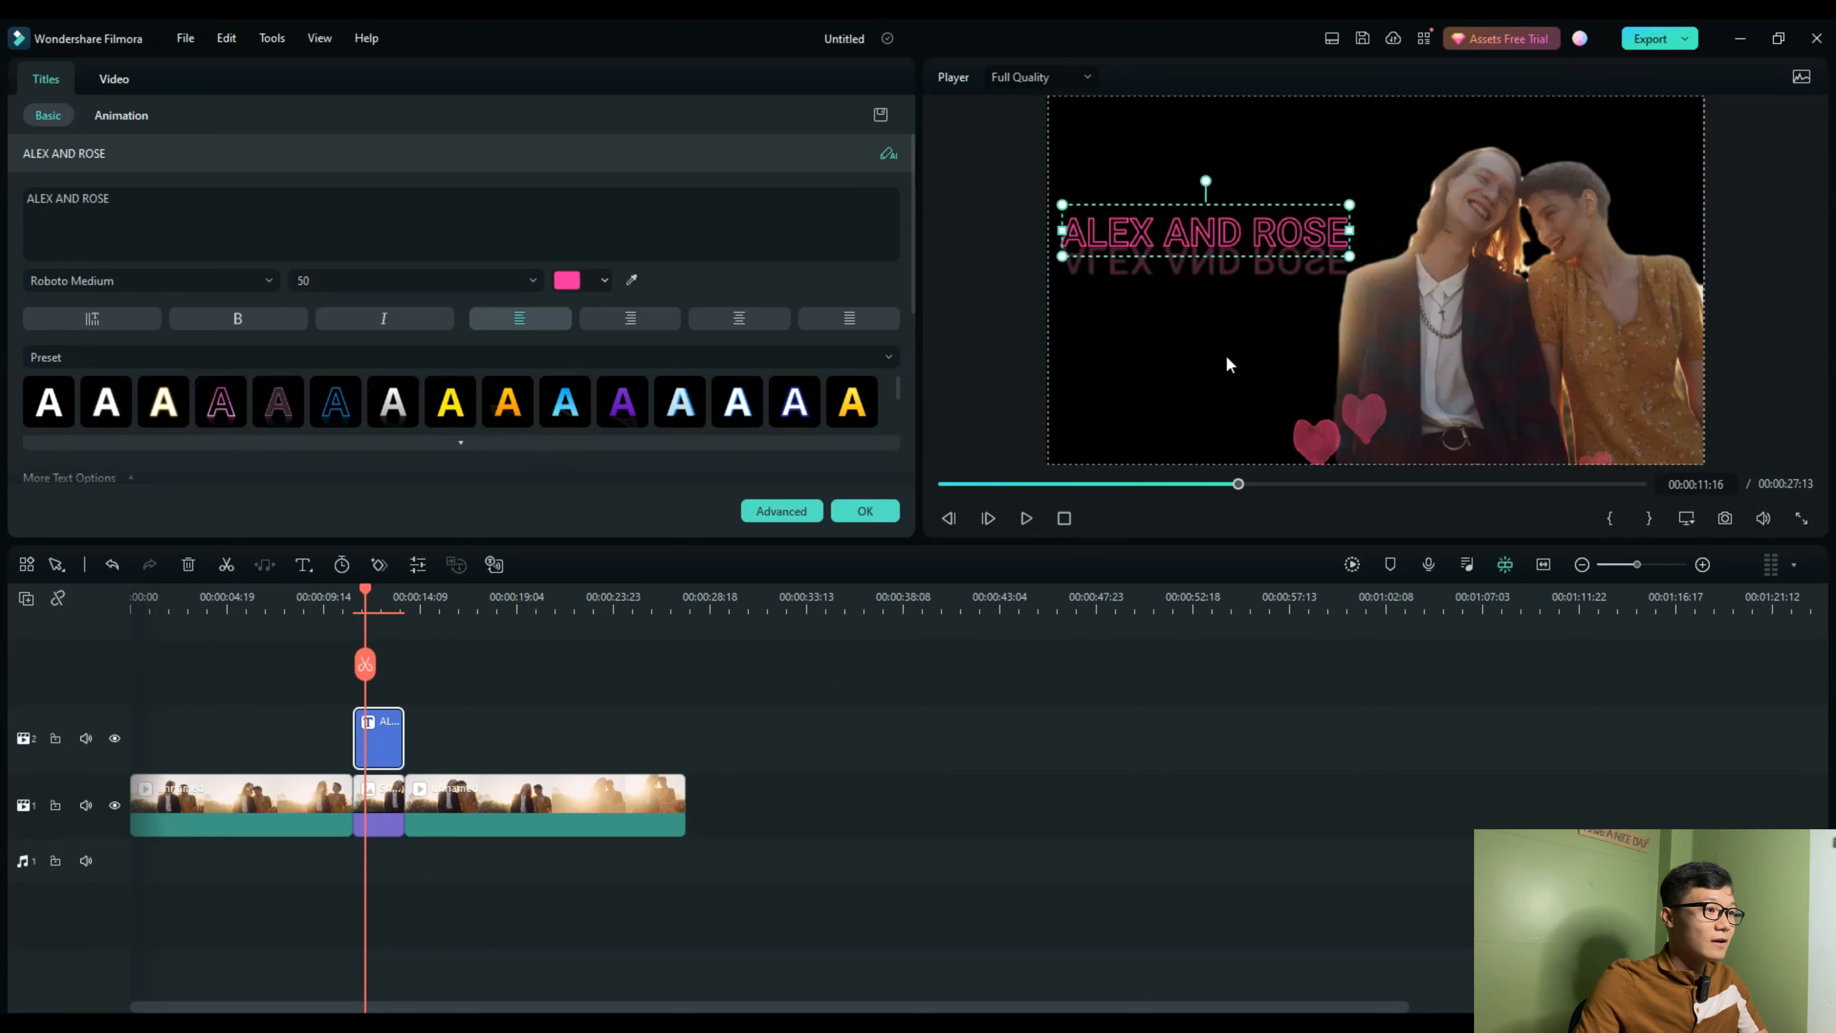
Step: Play back the frozen section with its title and hearts, and close the snapshot's settings
click(1215, 268)
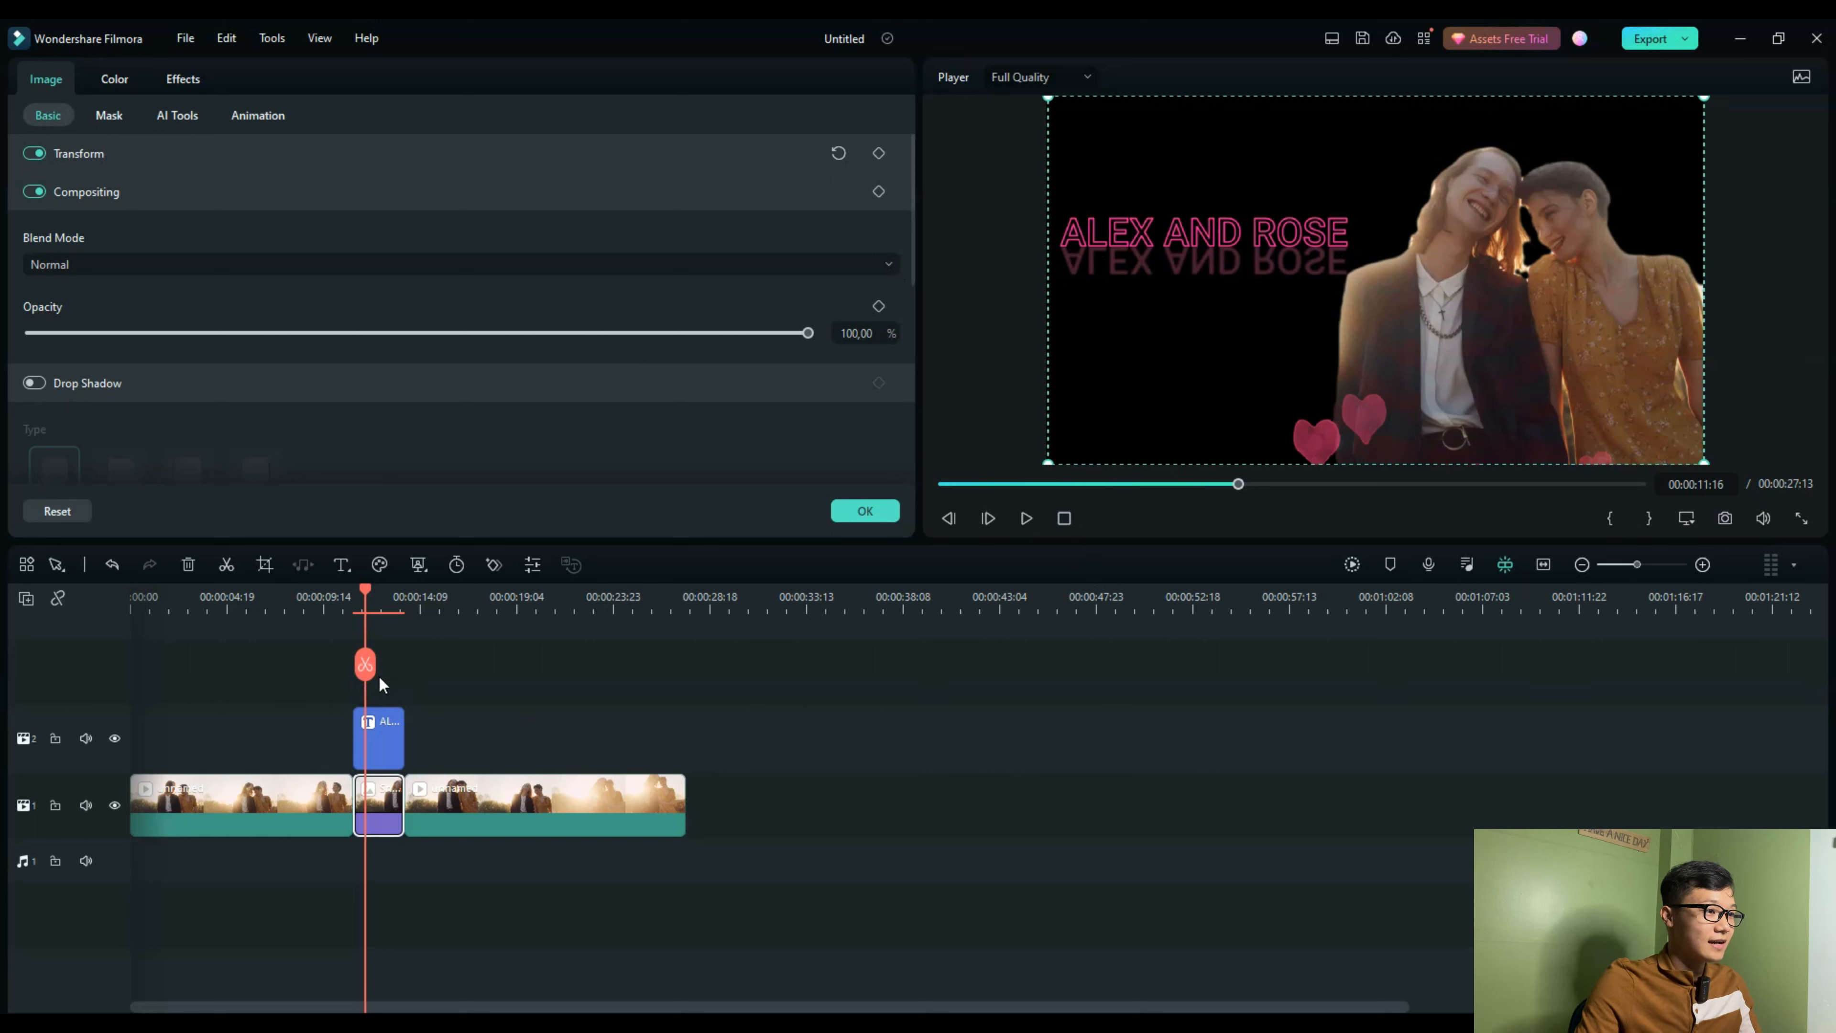
click(1026, 518)
key(space)
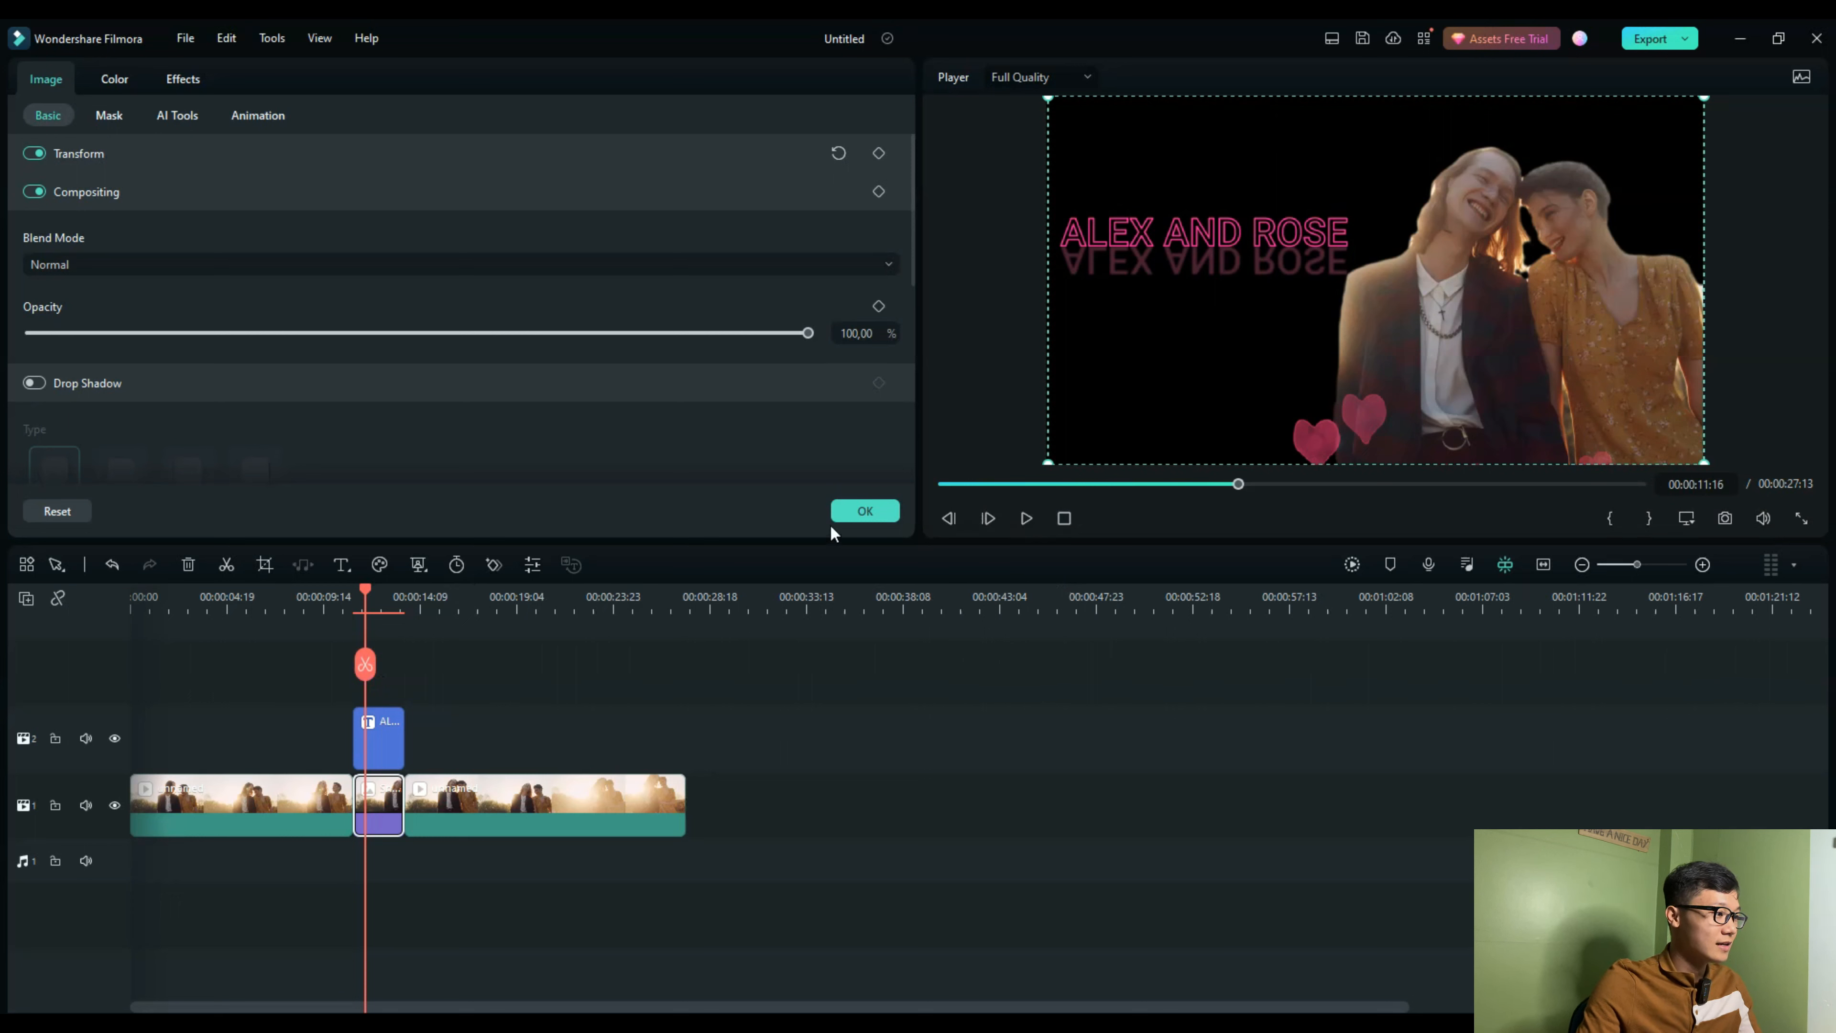
click(860, 512)
drag(366, 591, 359, 597)
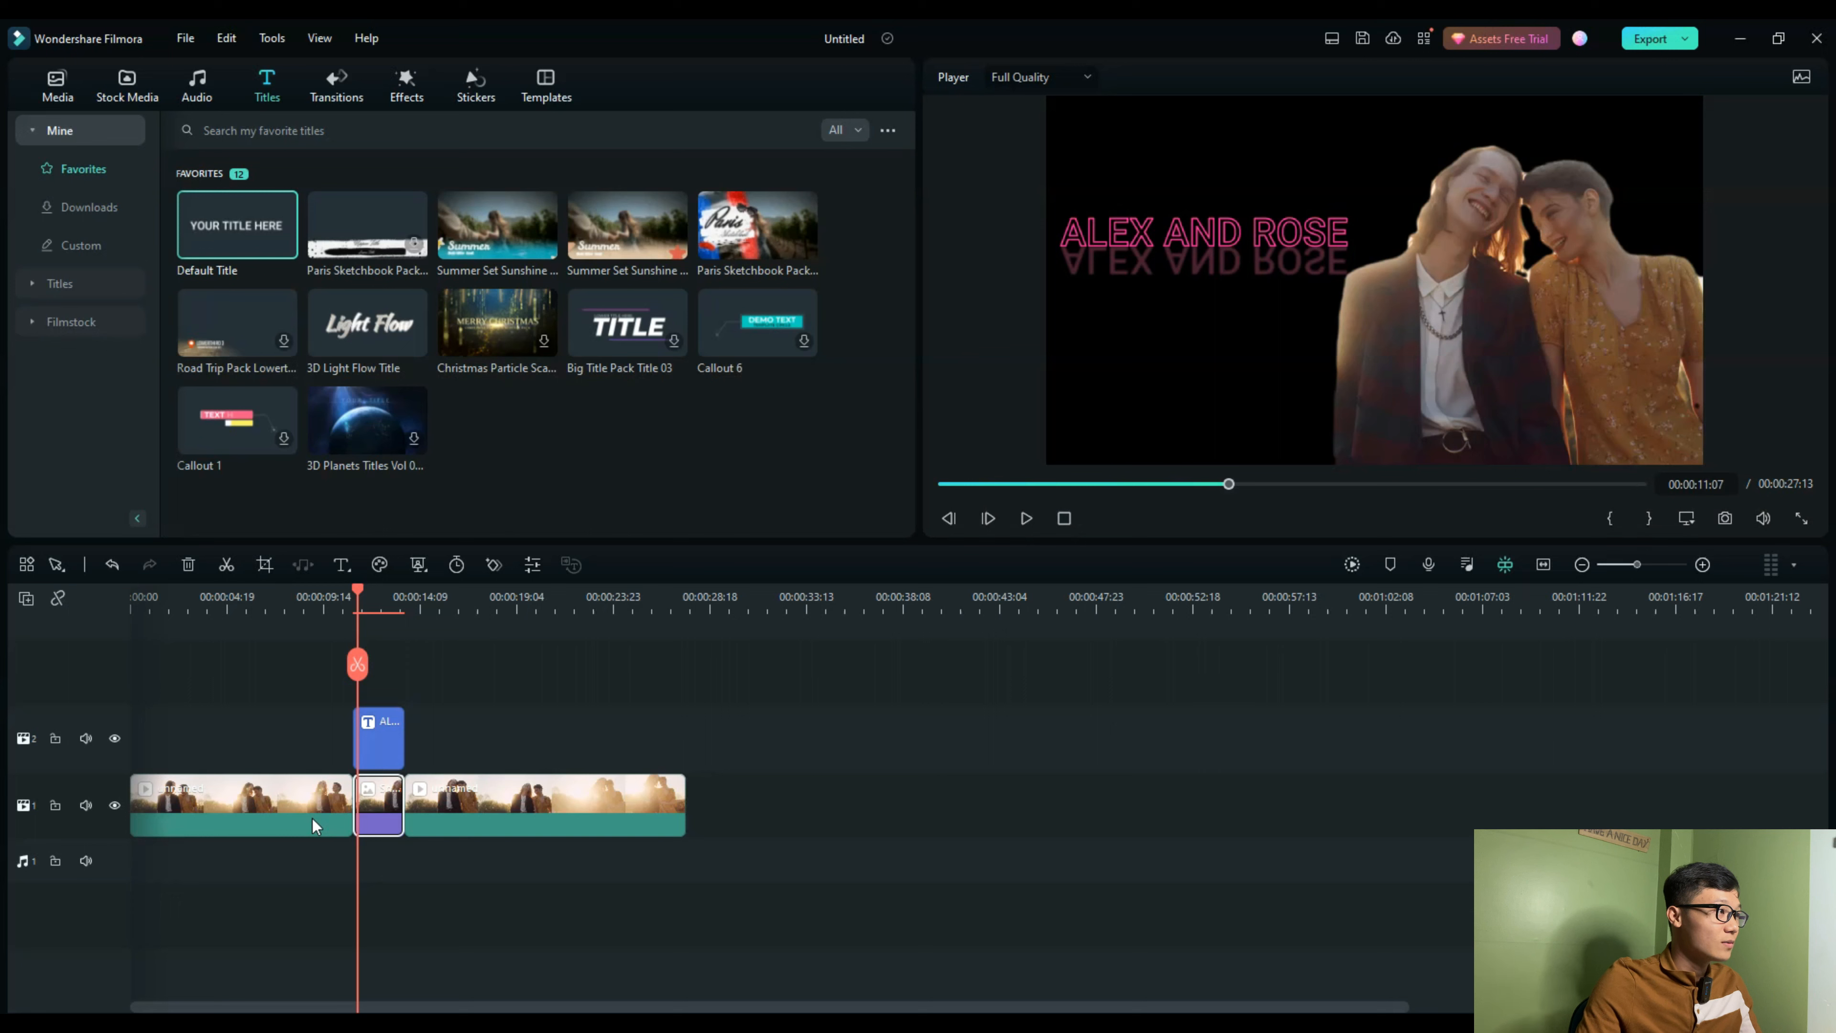
Step: Enter CREAMA in the transition search, and preview the shutter-style Graduation Alpack and the Cinematic Digital transitions
click(425, 99)
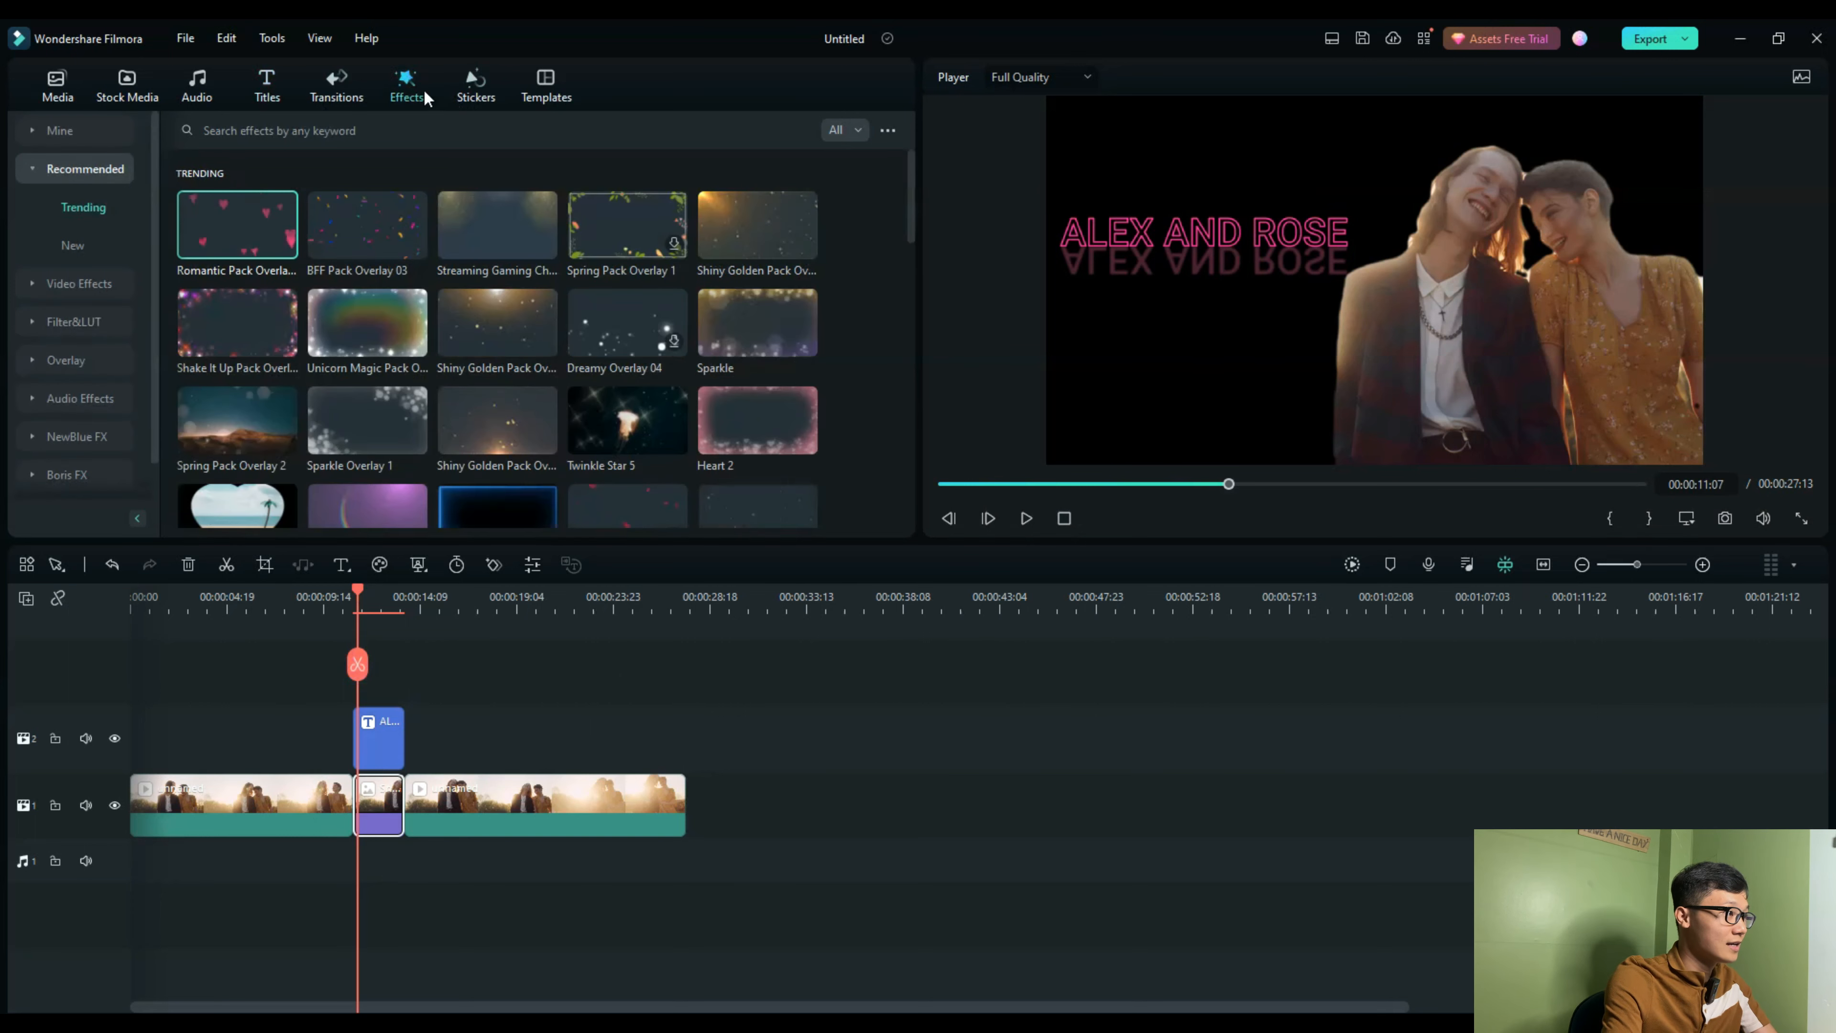
click(357, 91)
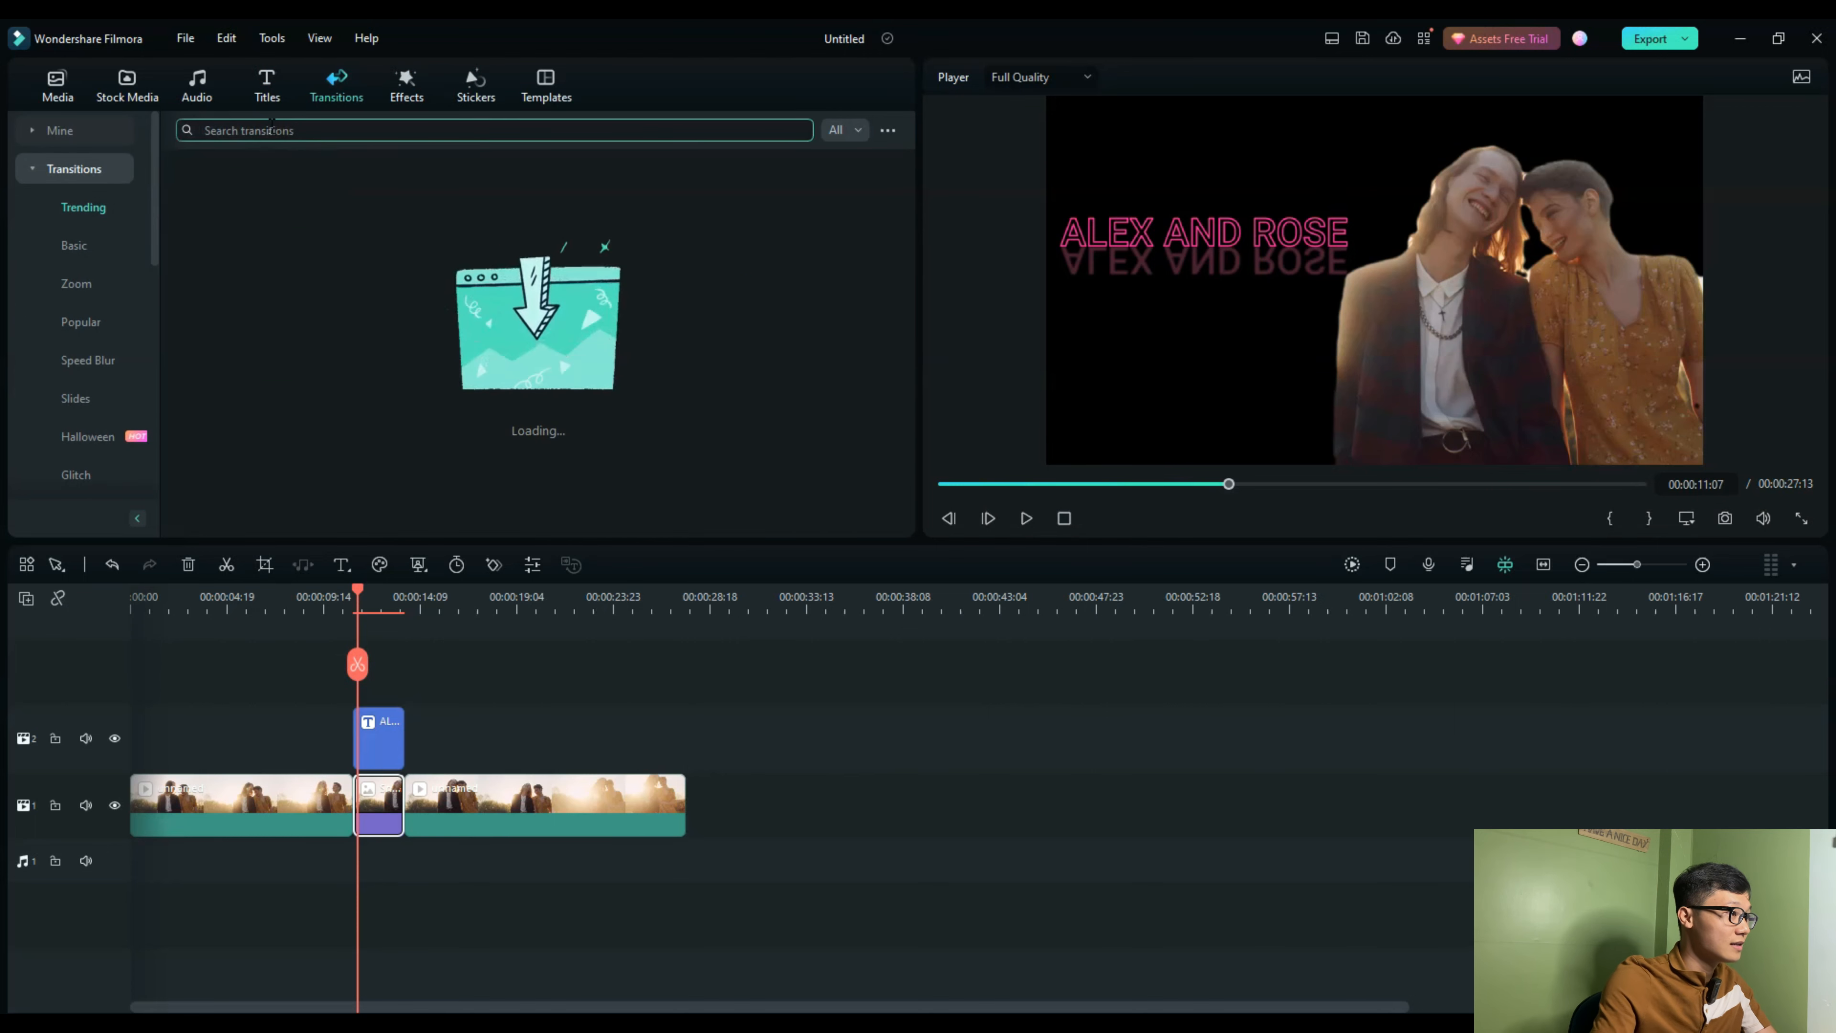
text(CREA)
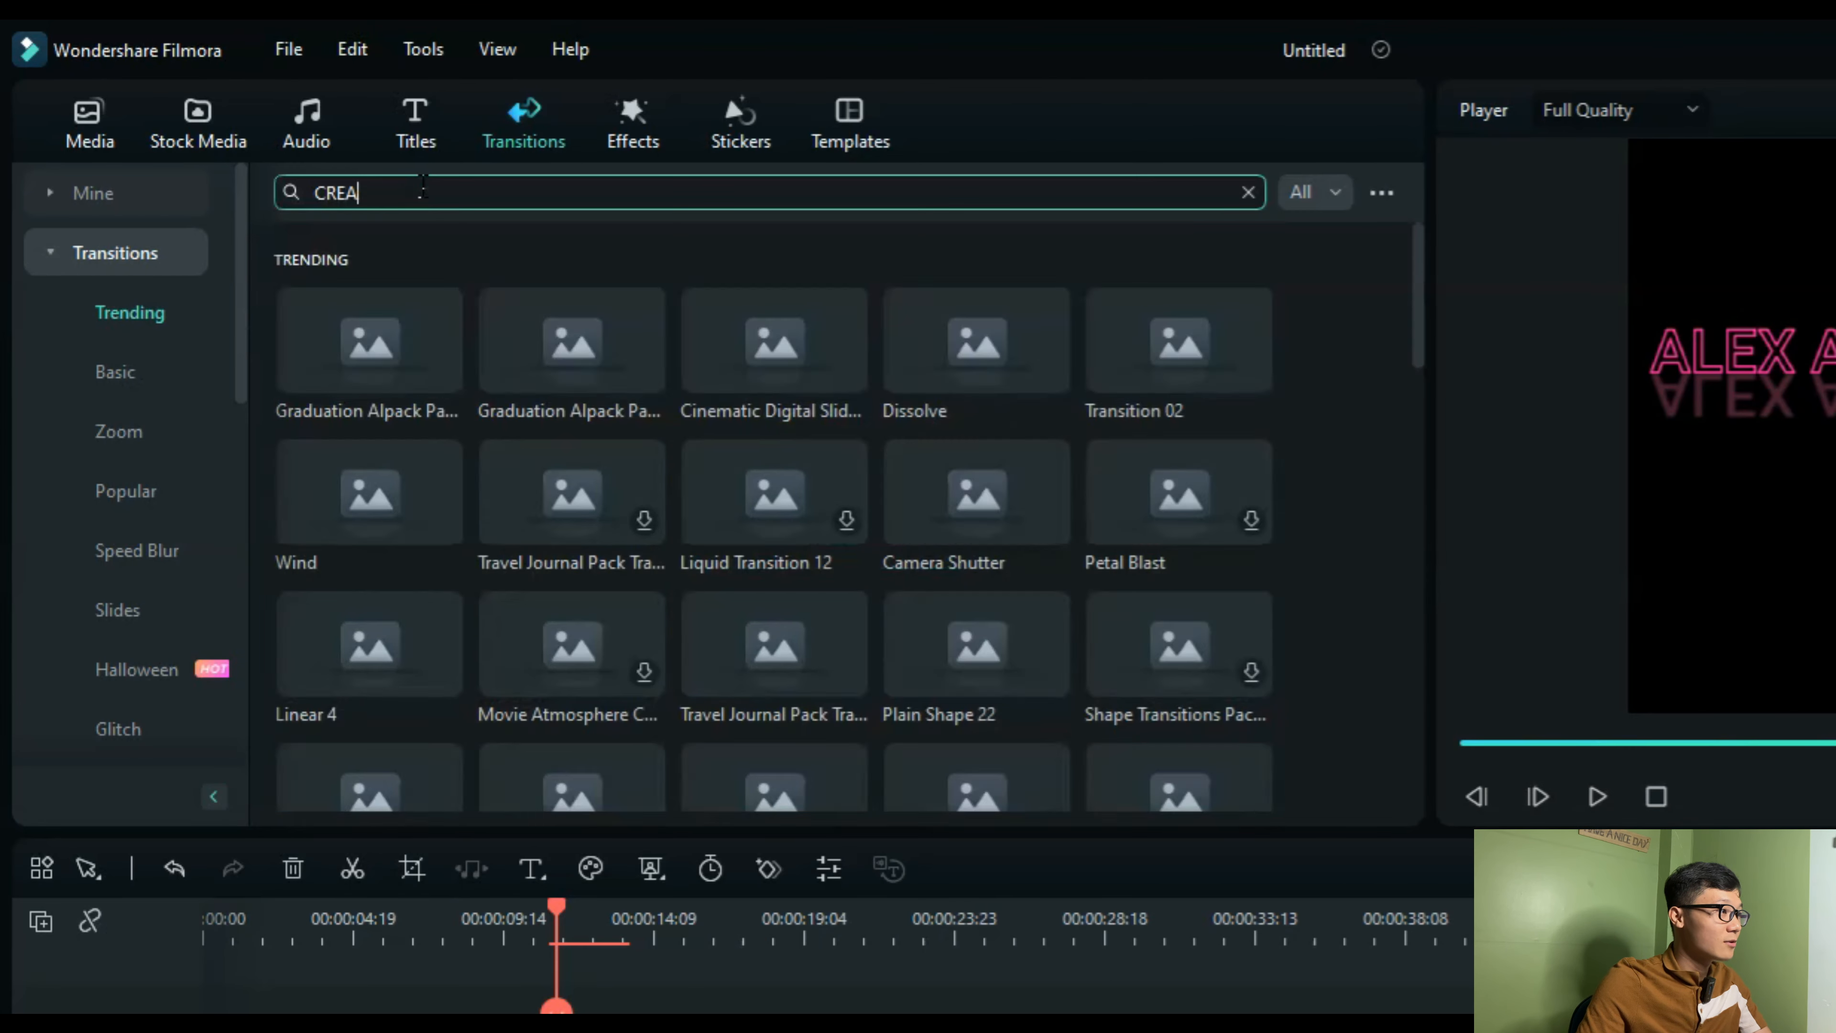
text(MA)
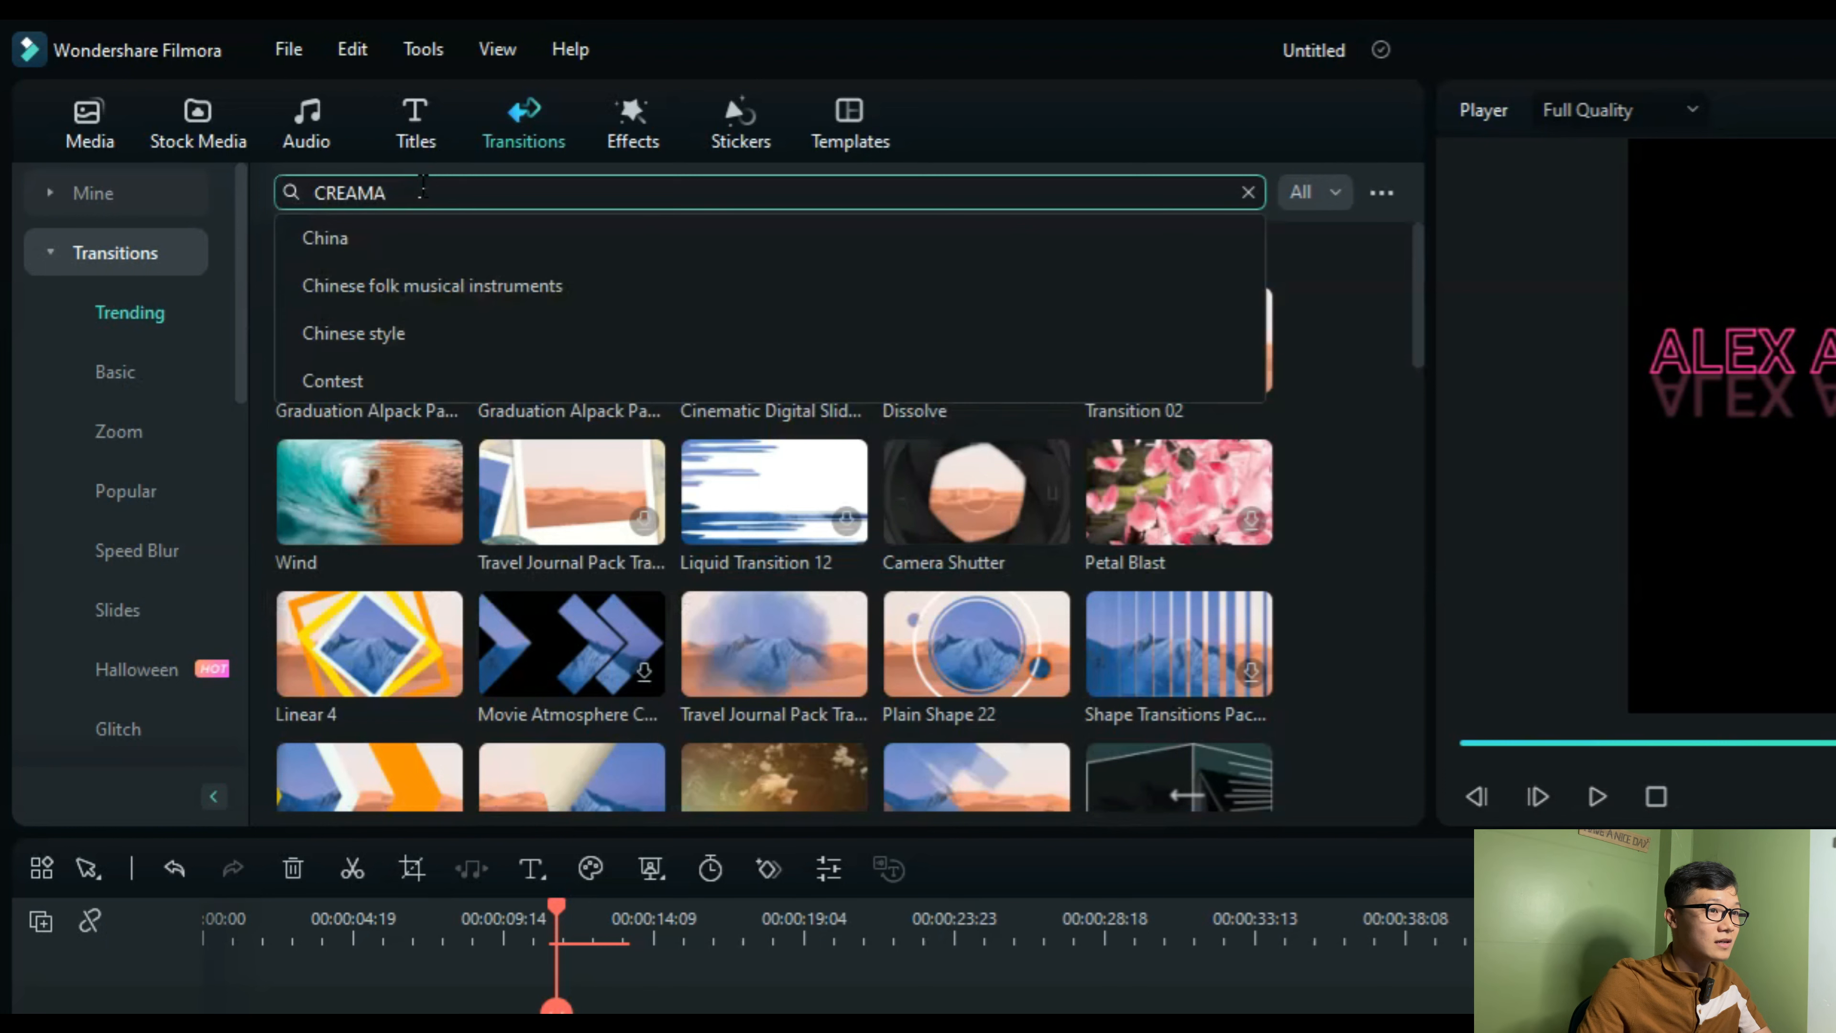
click(1422, 288)
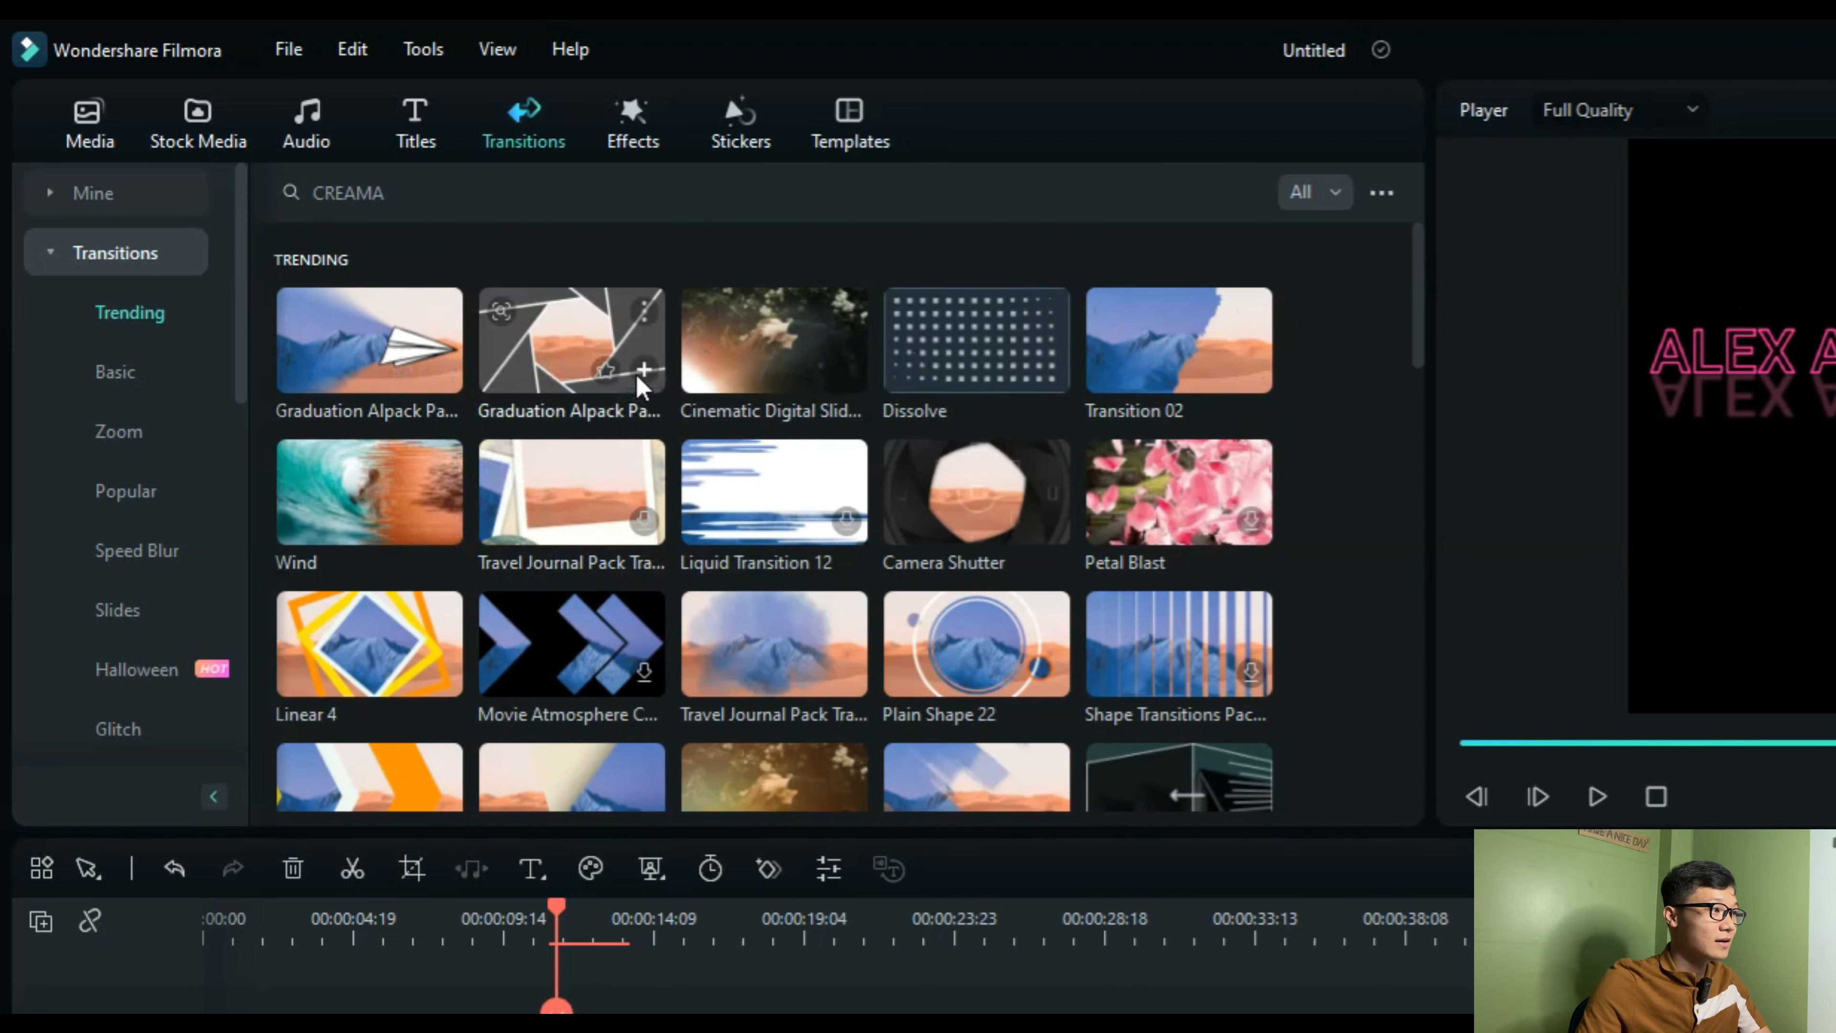
click(576, 353)
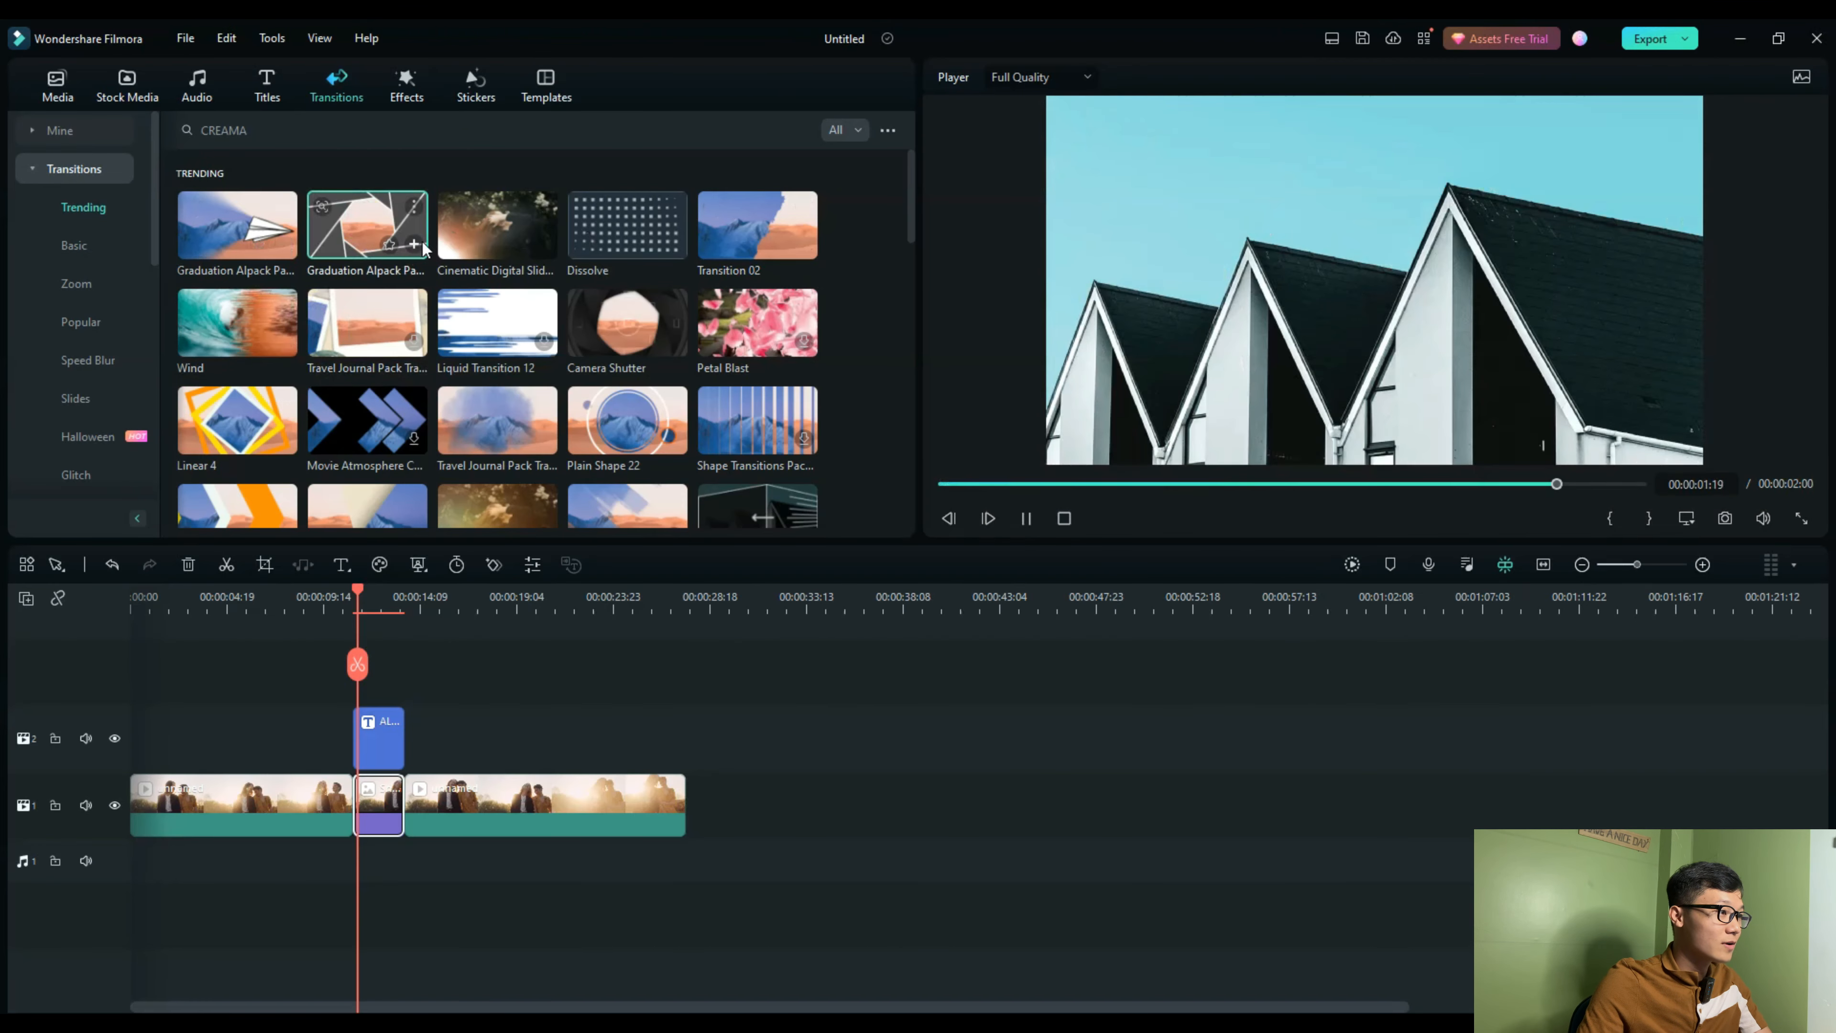
click(489, 230)
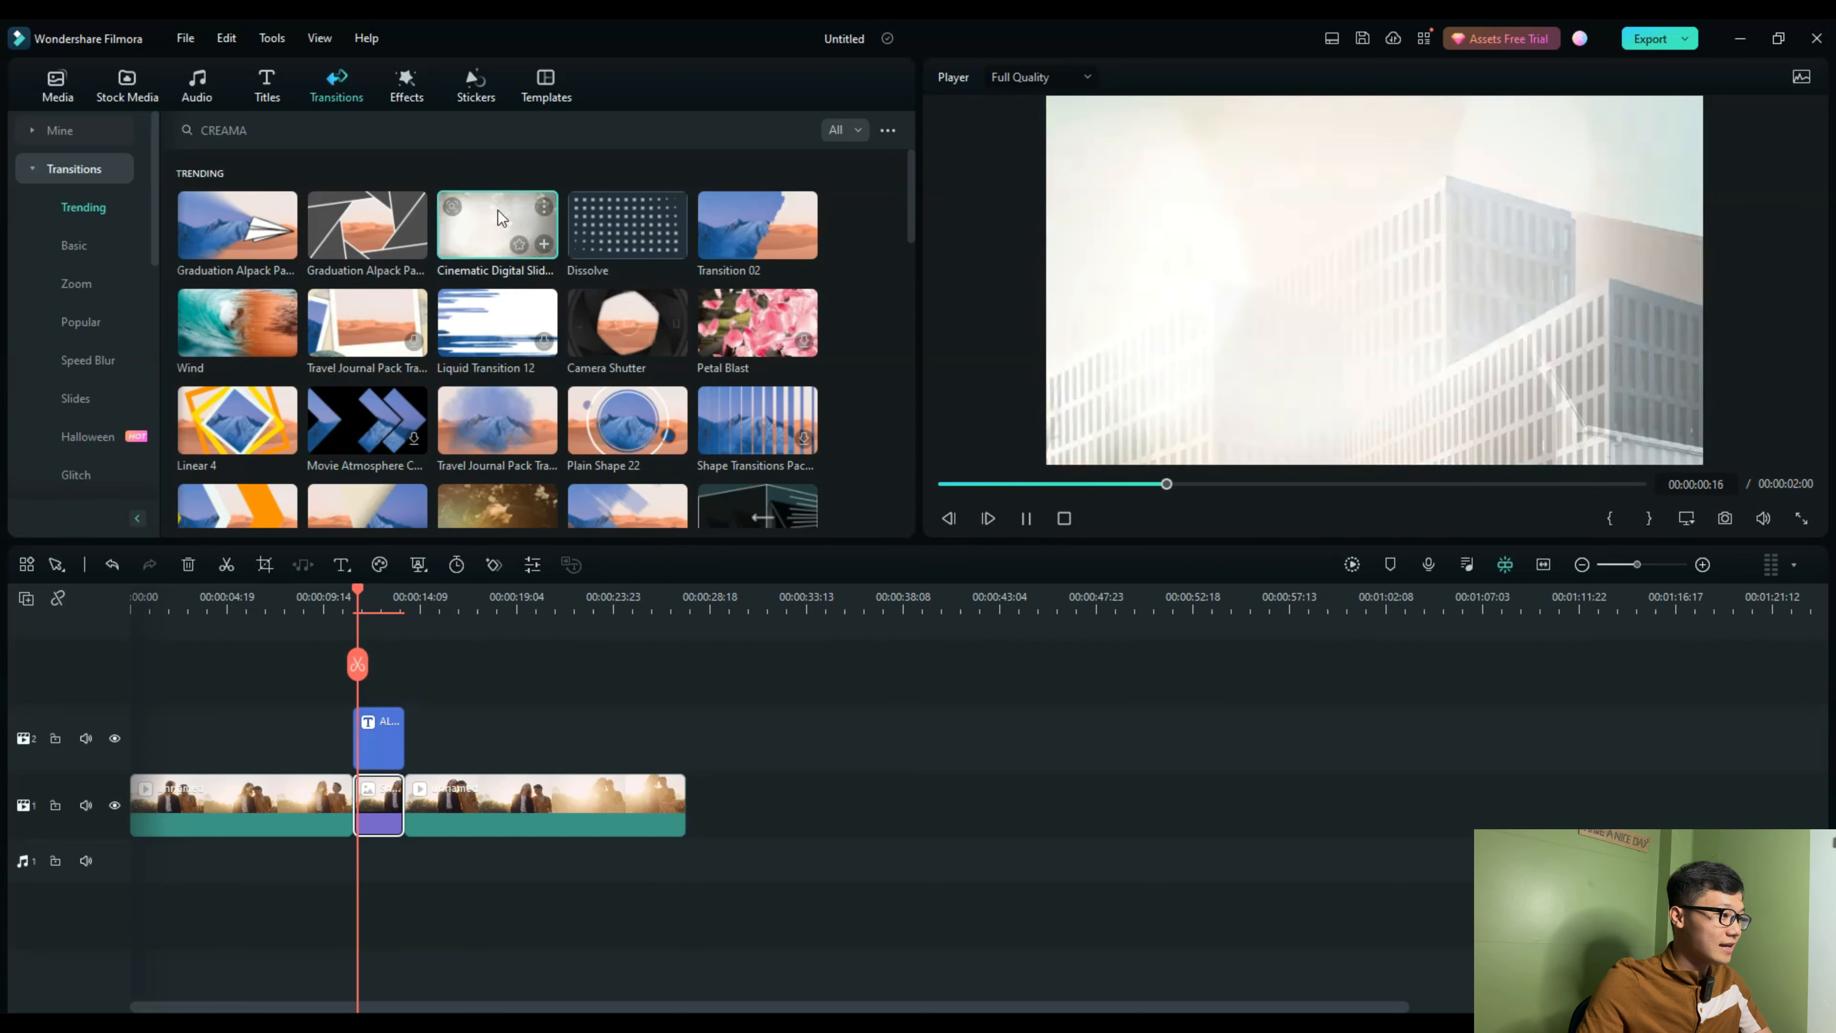
Step: Place the Cinematic Digital transition across the cut between the first clip and the snapshot, and play it back
drag(454, 236, 383, 801)
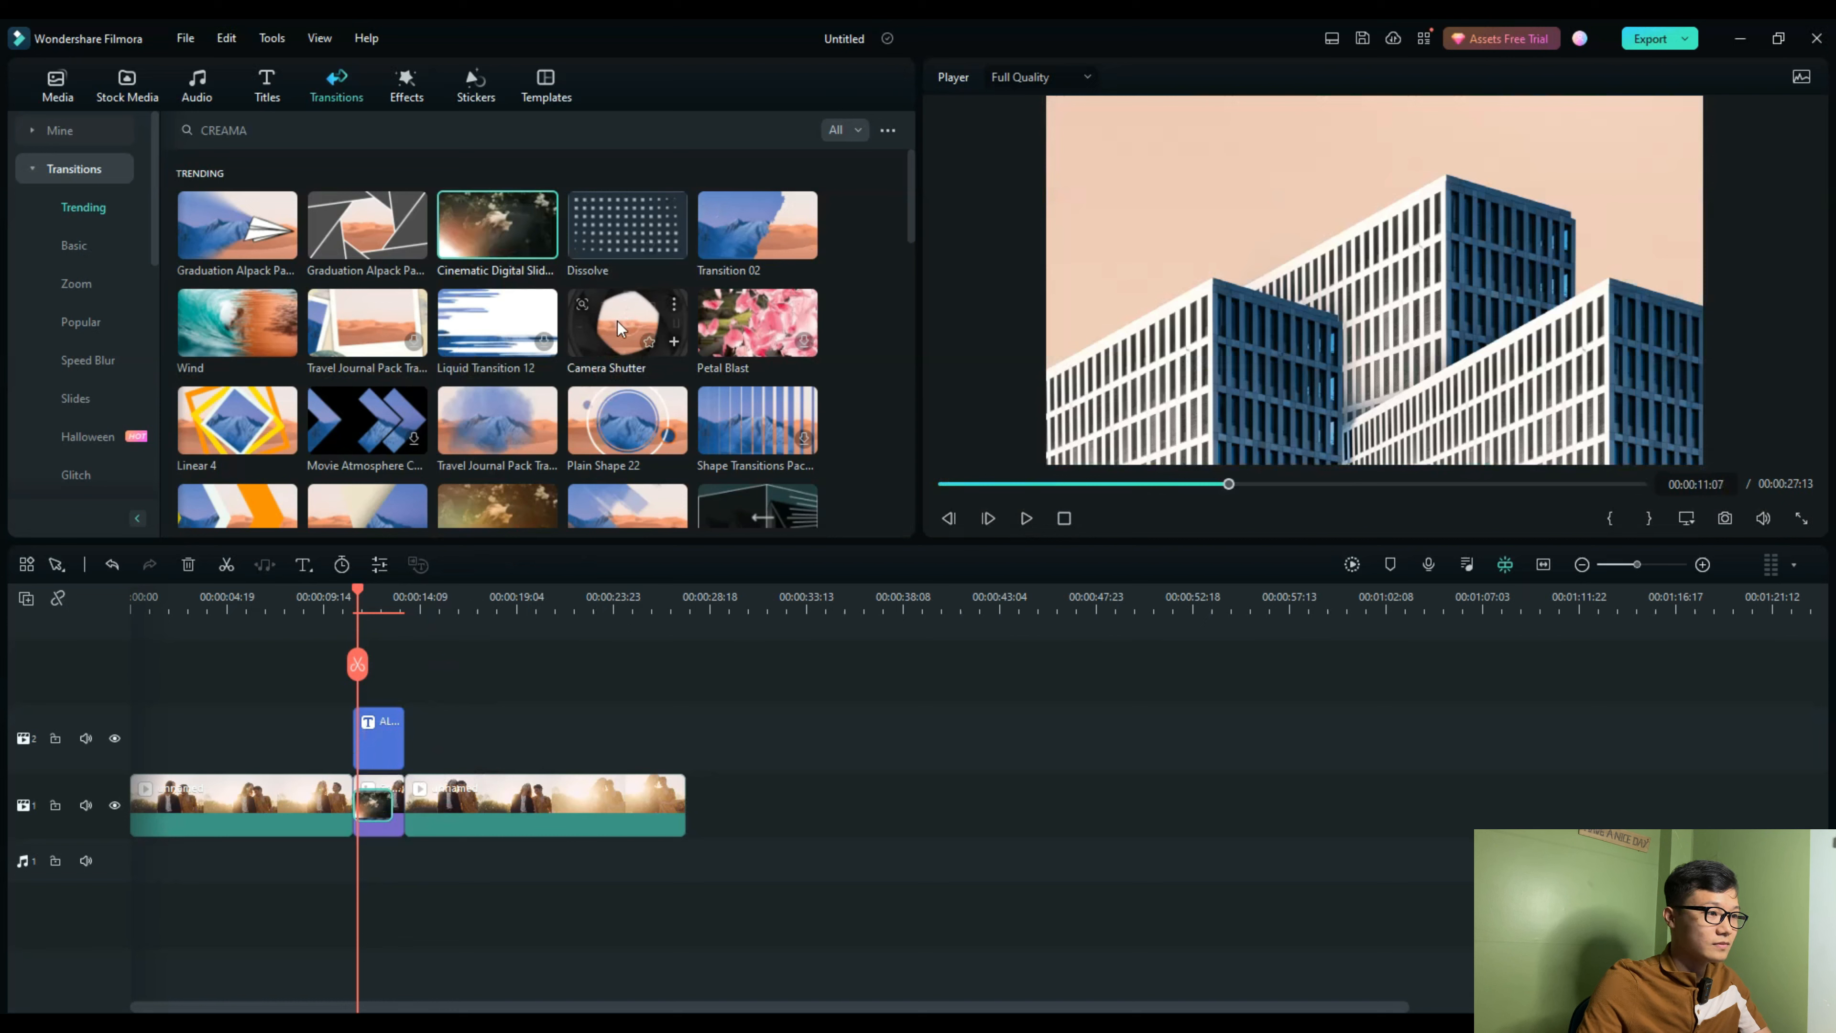
mouse_move(355, 810)
mouse_down()
mouse_move(330, 808)
mouse_move(347, 803)
mouse_up()
drag(1637, 564, 1663, 567)
drag(982, 595, 823, 595)
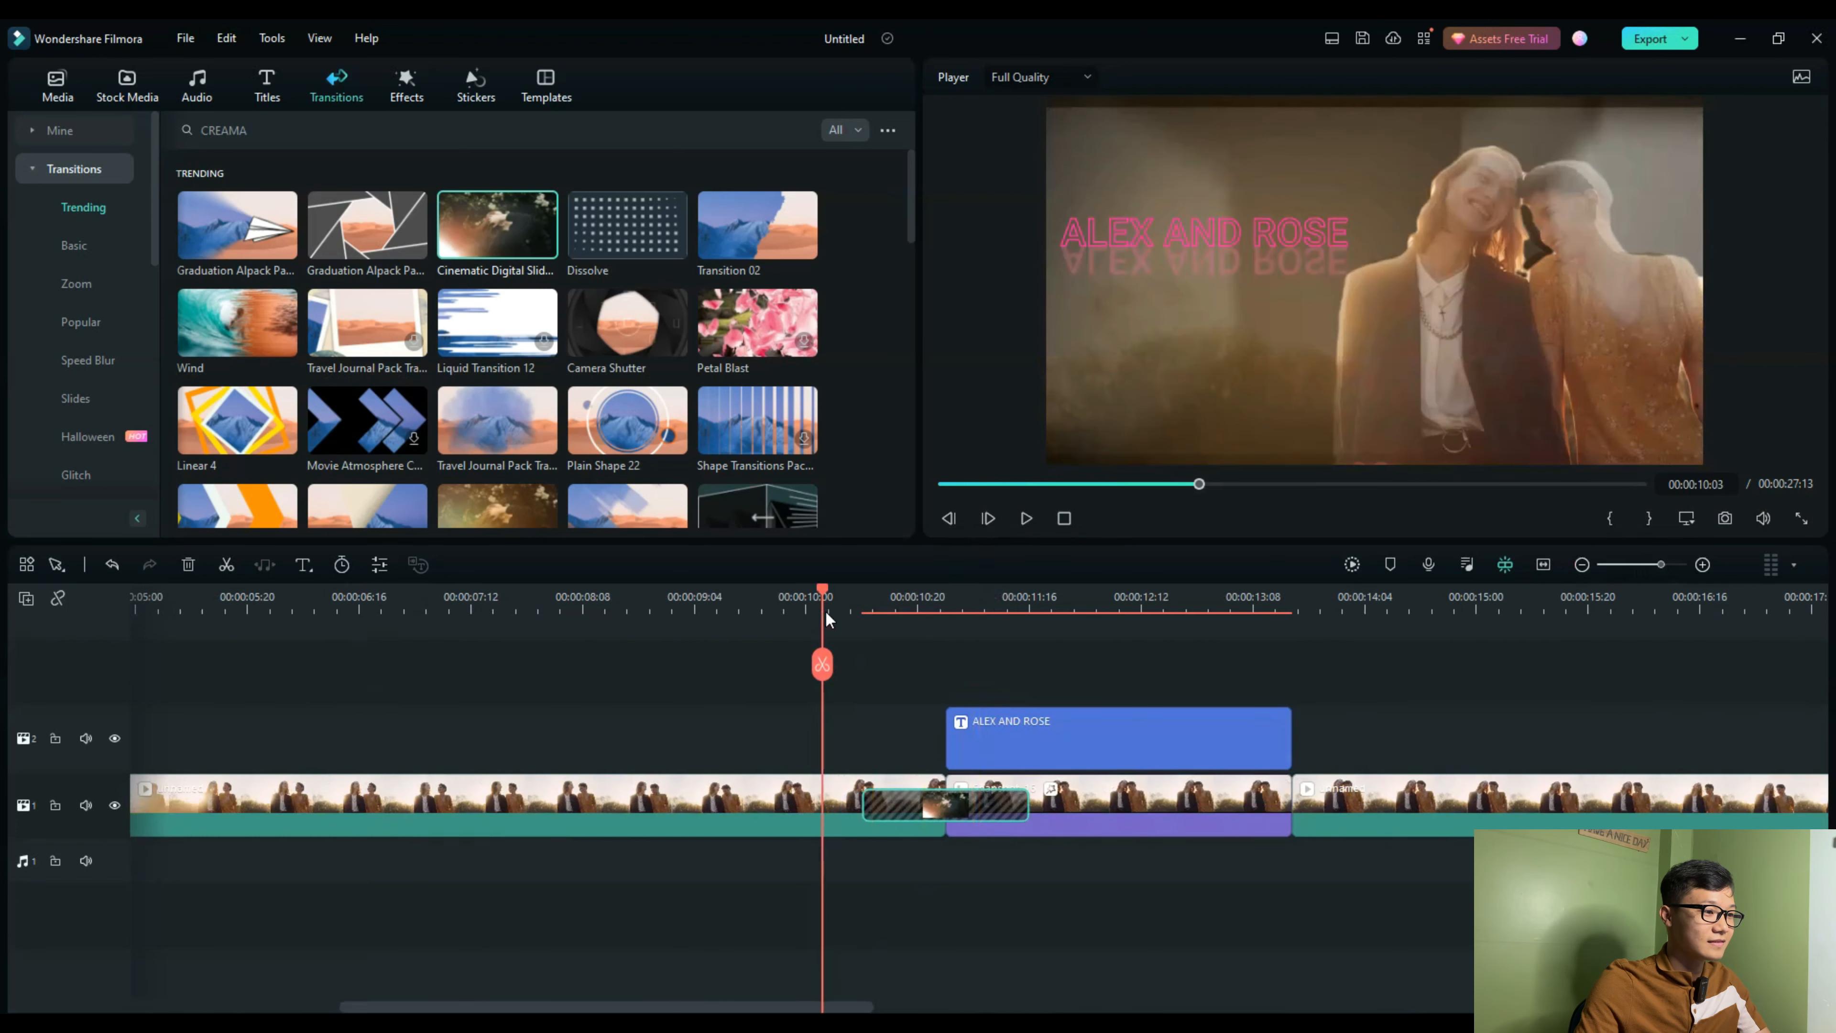
click(1027, 518)
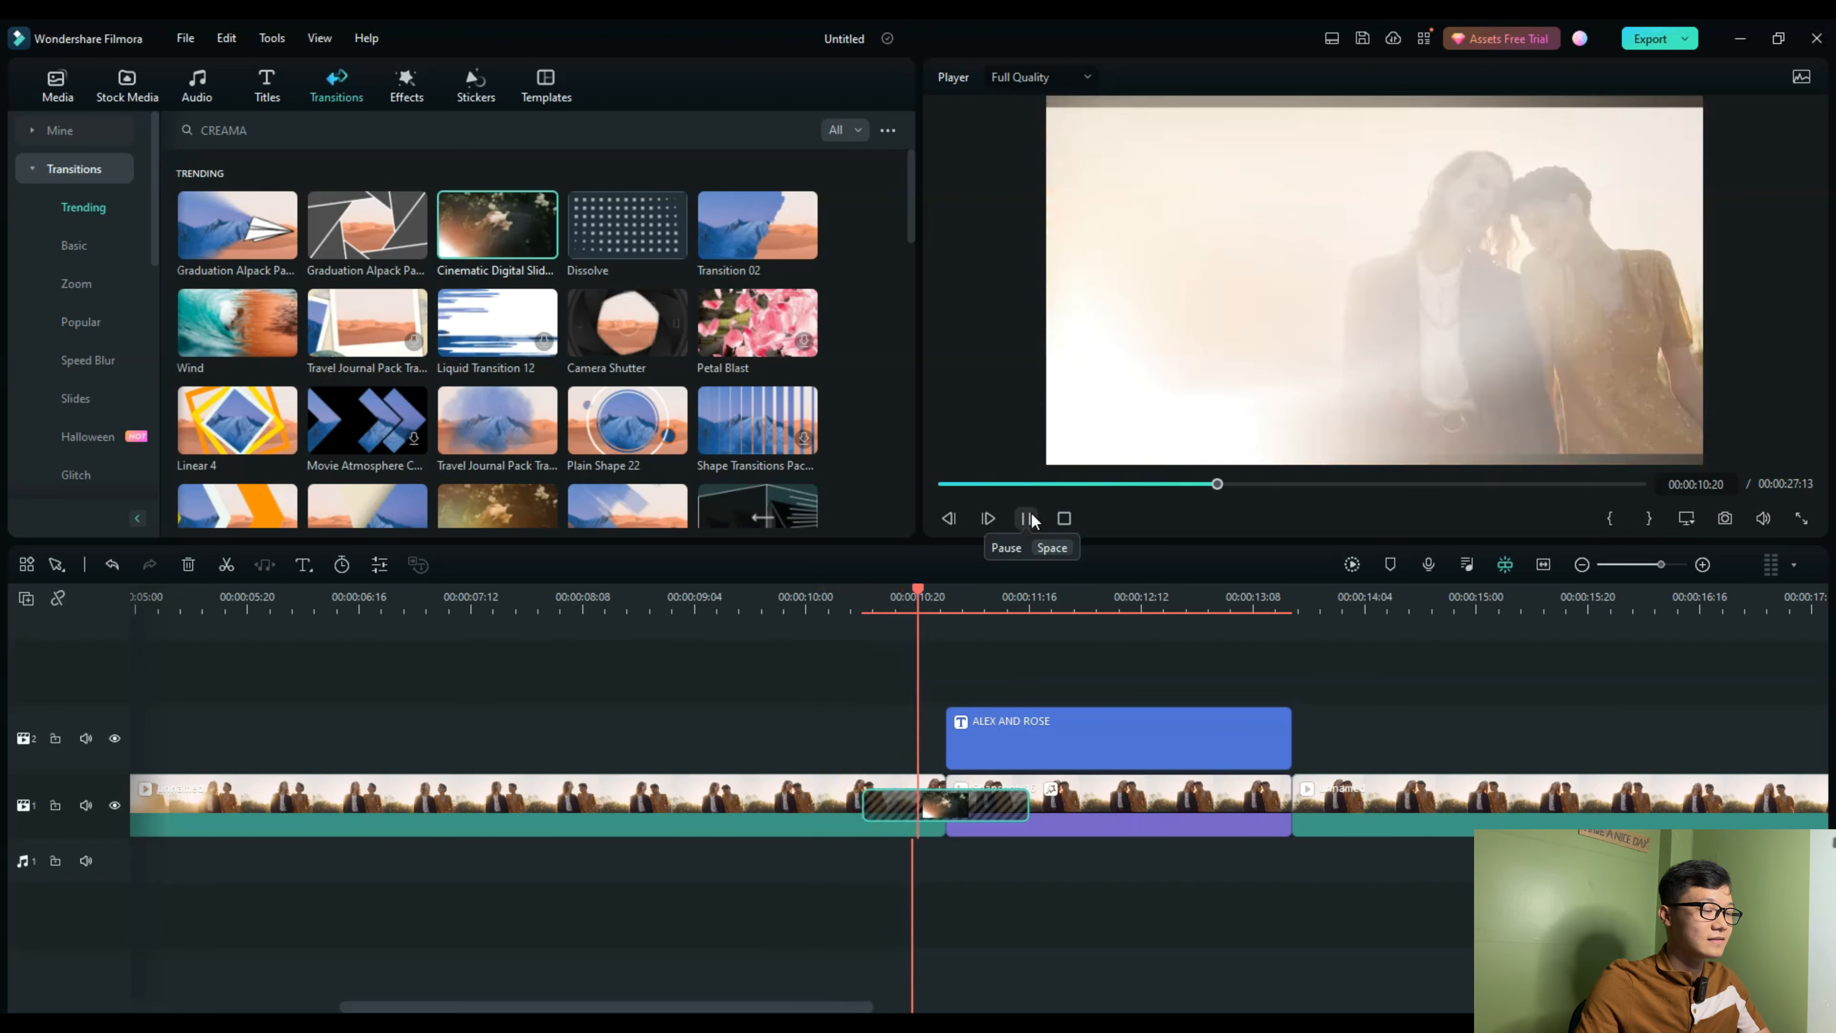
Step: Shorten the Cinematic Digital transition between the first clip and the snapshot, play it back, and return to the transition's second half
click(1030, 518)
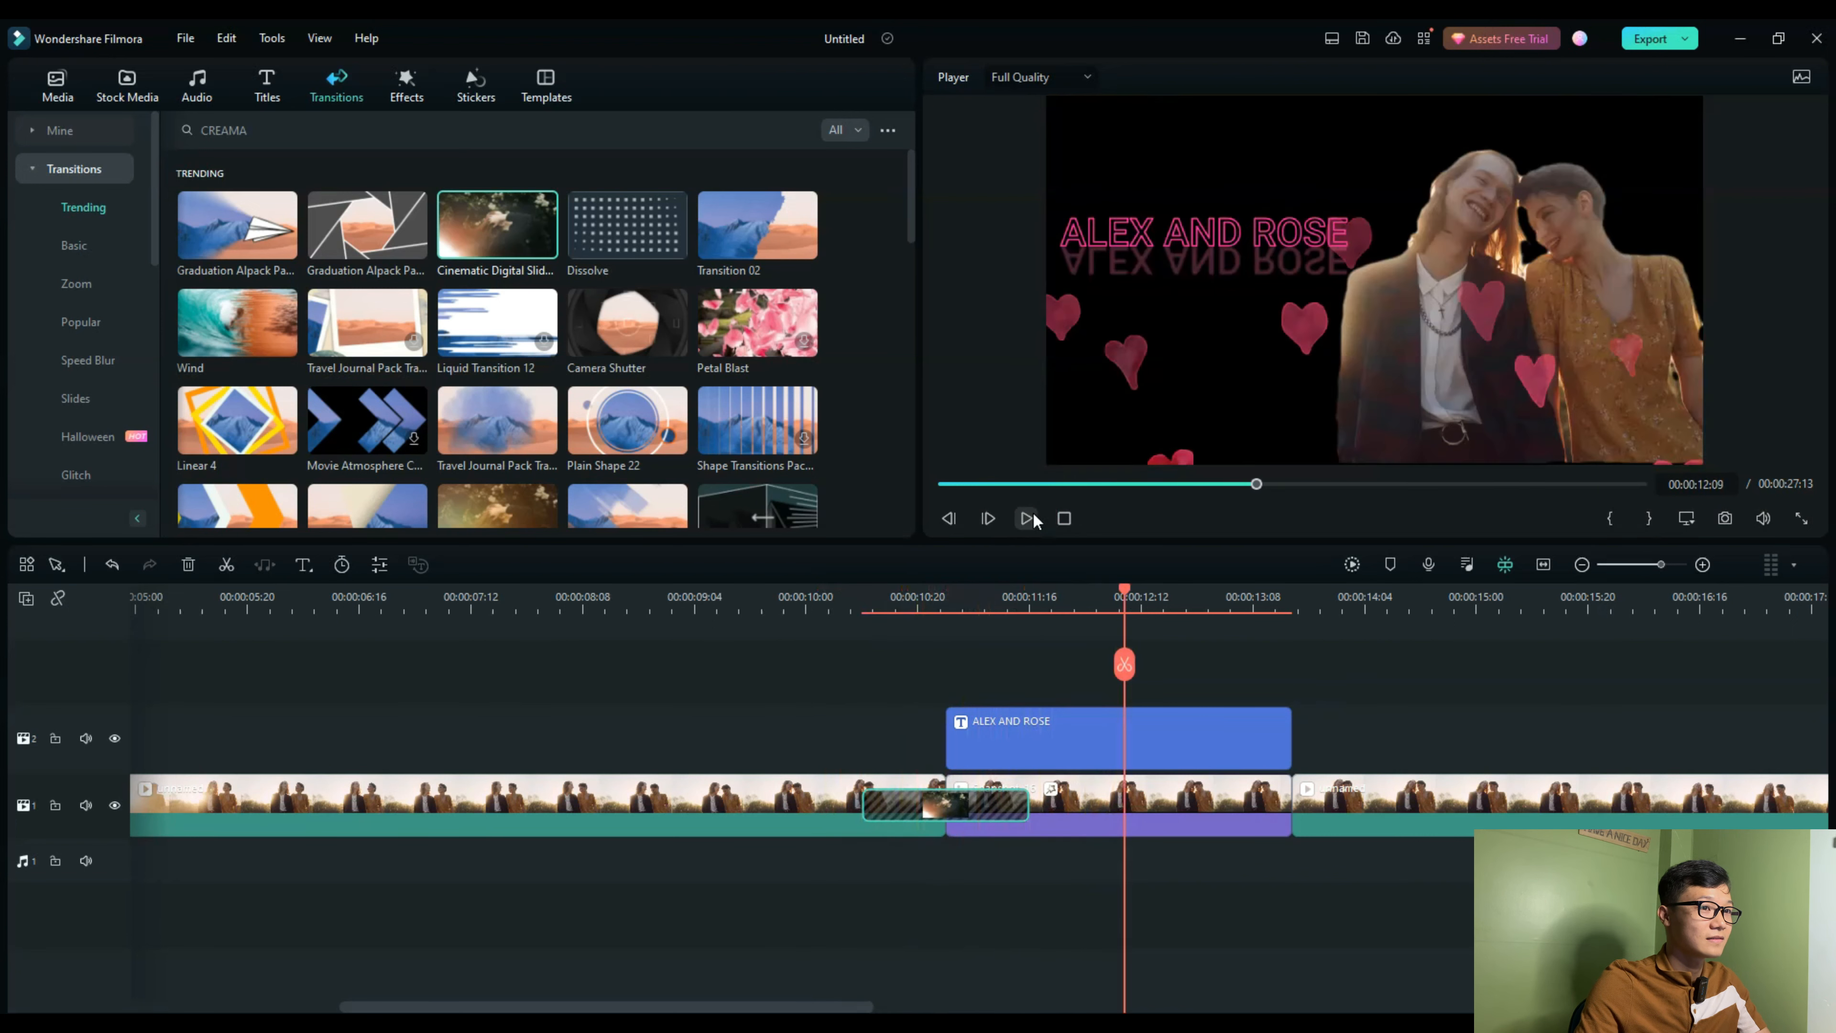
click(1027, 518)
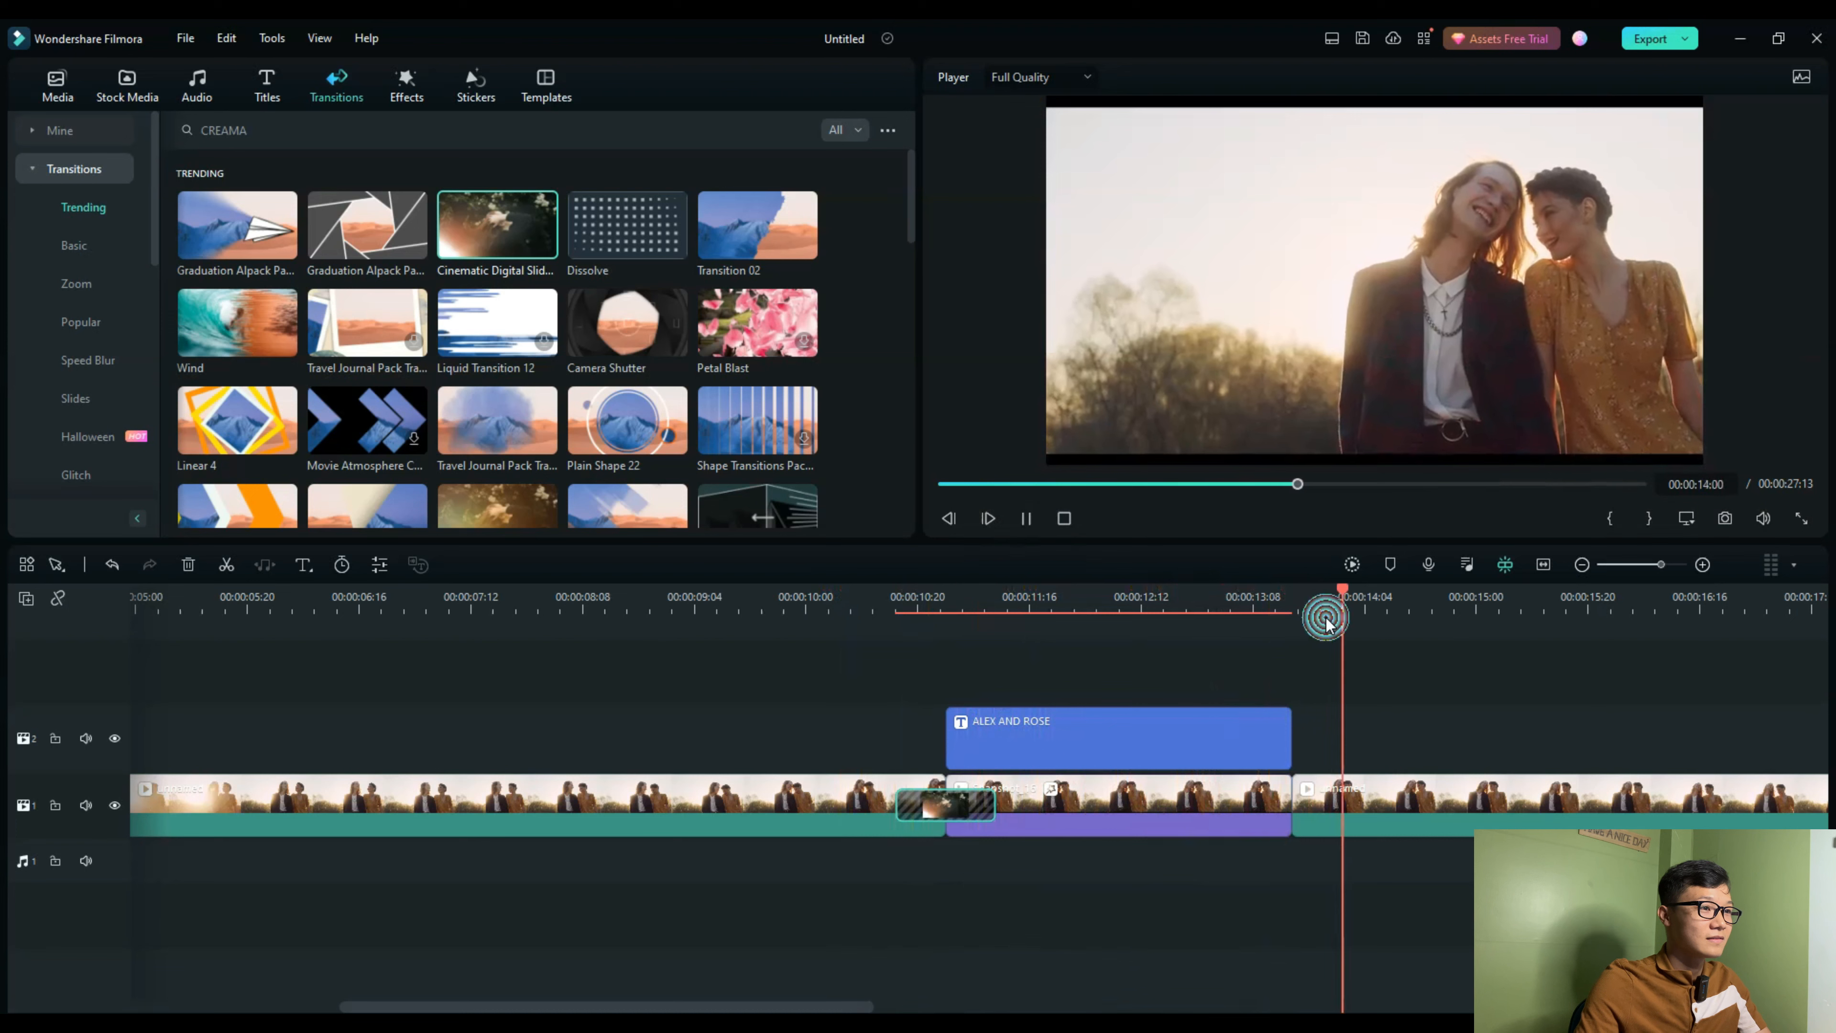
click(1026, 517)
drag(1484, 590, 967, 628)
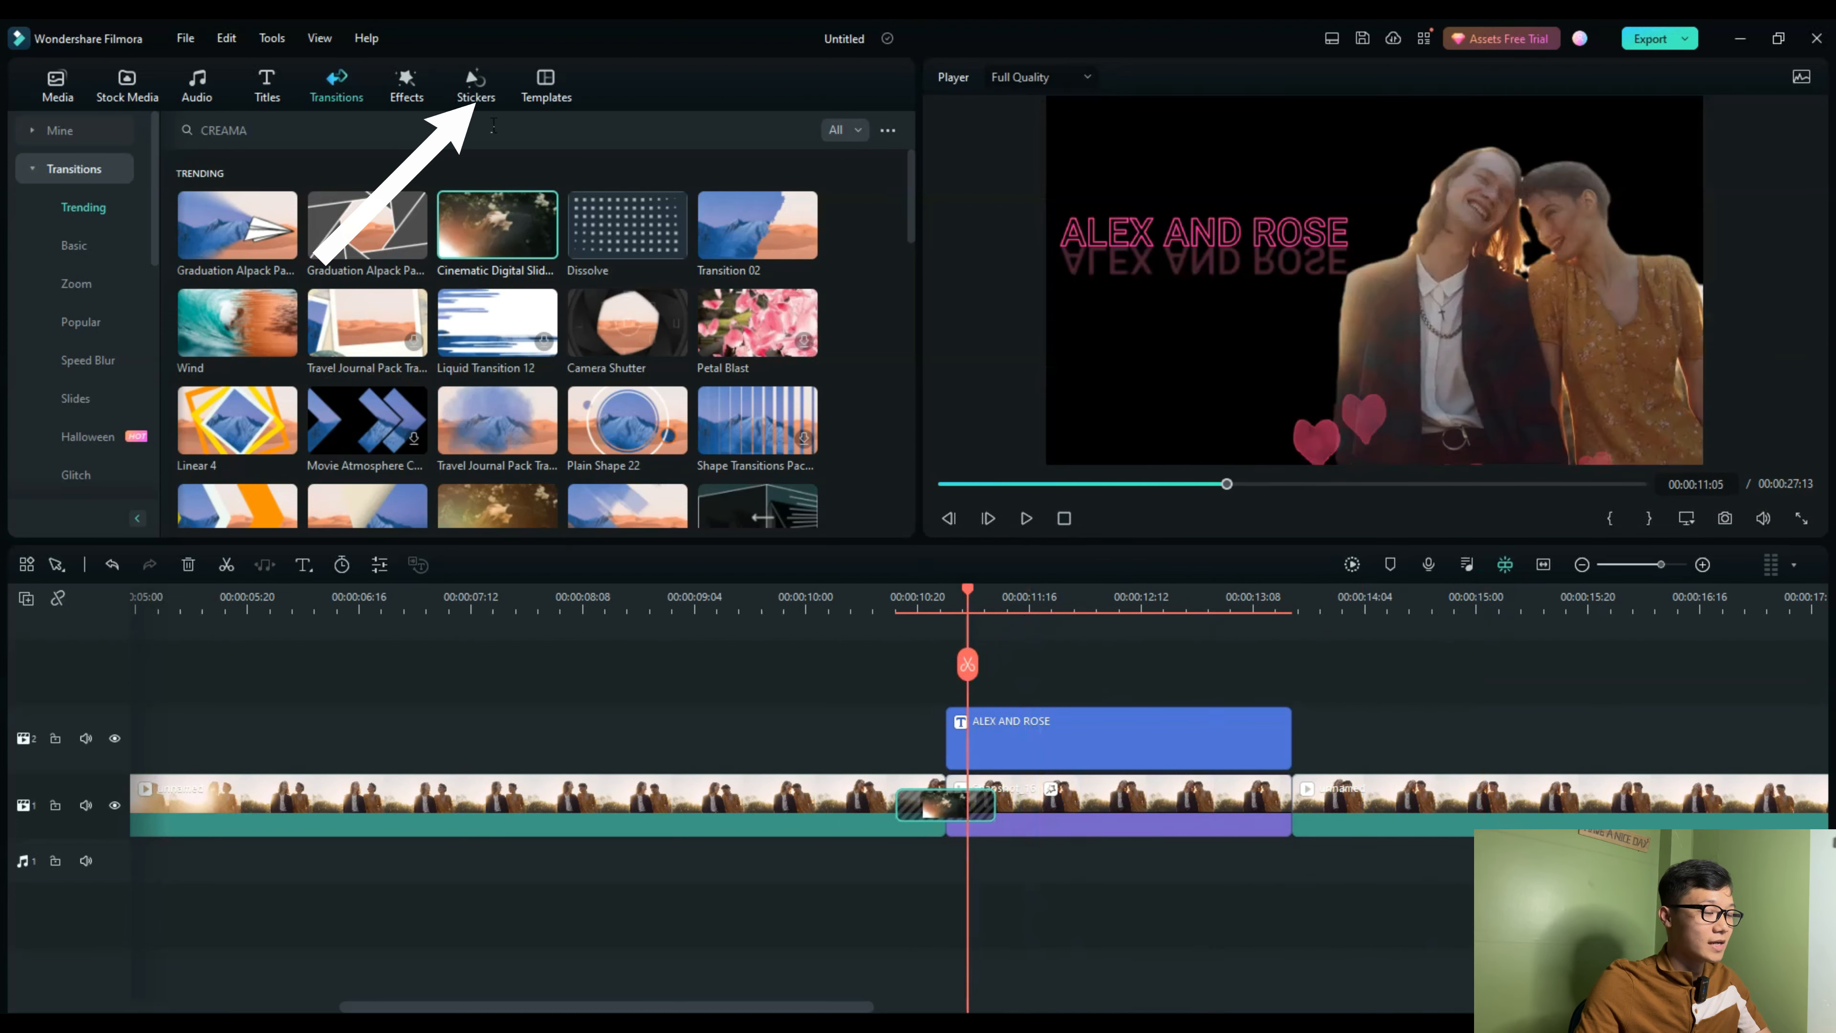
Step: Try the Animated Emoji Pack sticker on a new track above the title, and delete it from the timeline
click(489, 100)
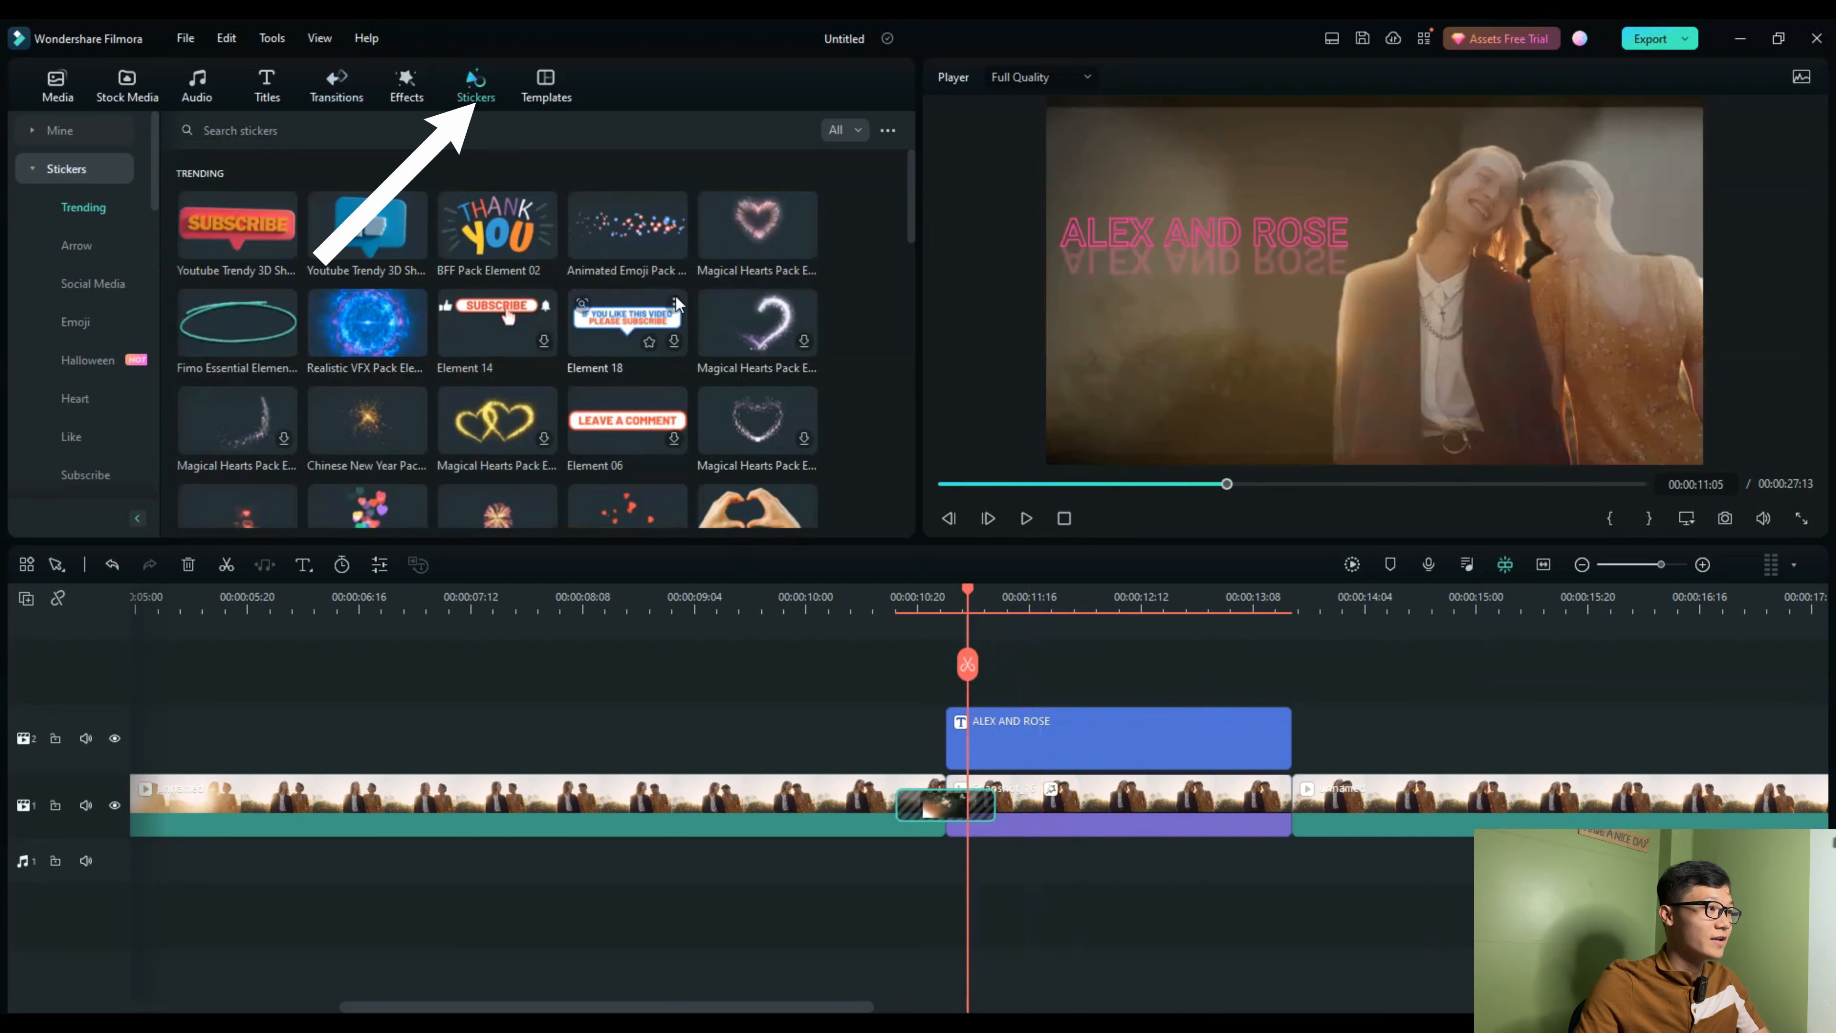
drag(587, 239, 972, 673)
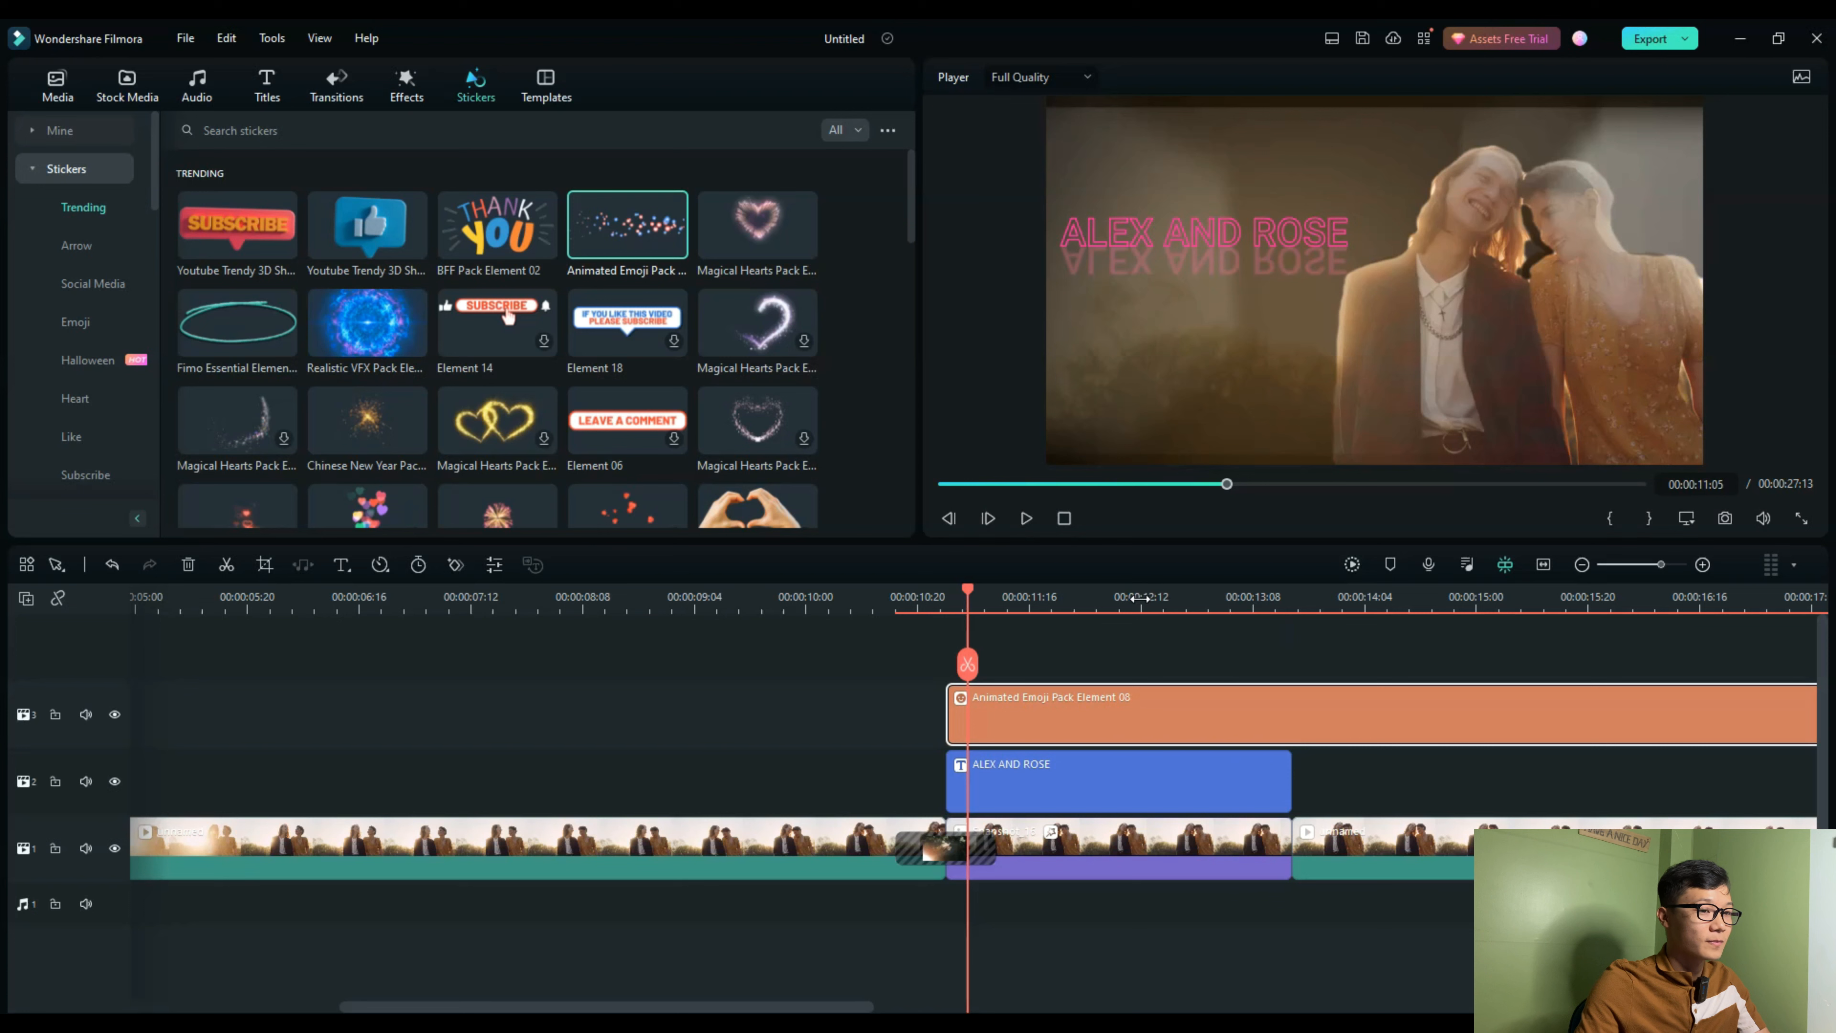
key(Delete)
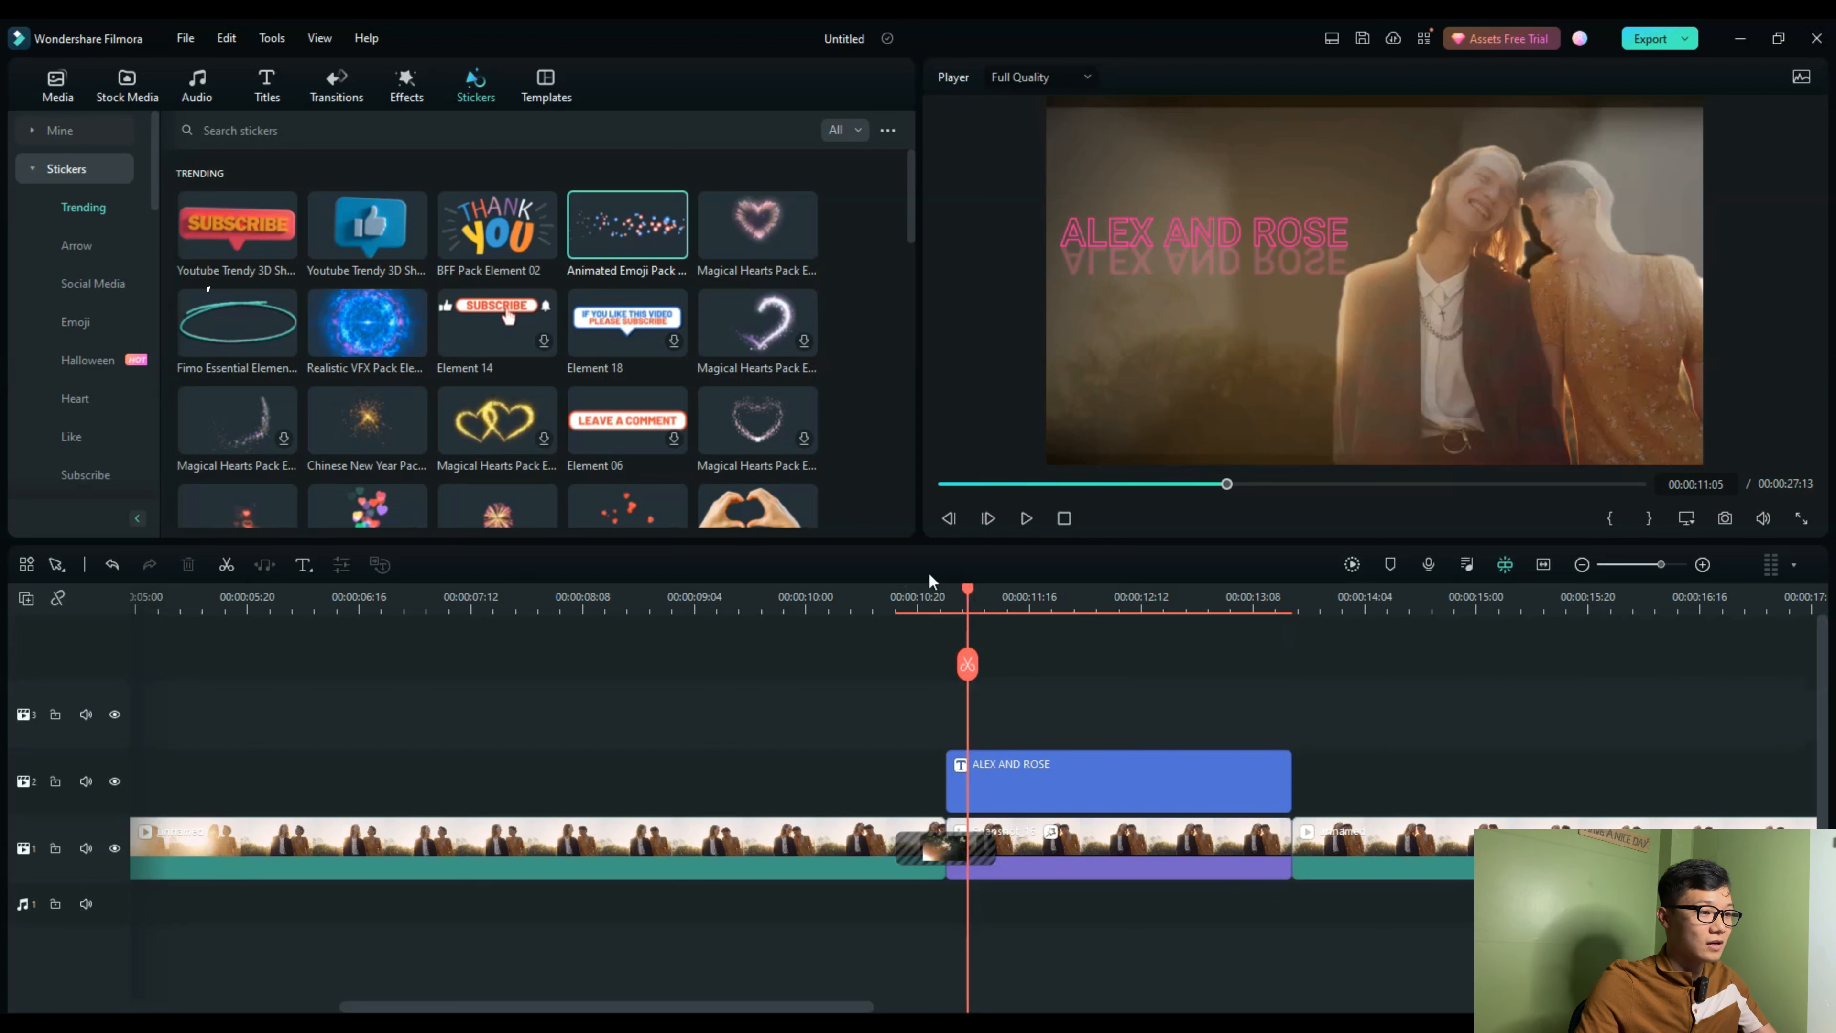
Step: Apply the trending Streaming Gaming effect to the snapshot clip and play back the frozen section from before the transition
click(407, 89)
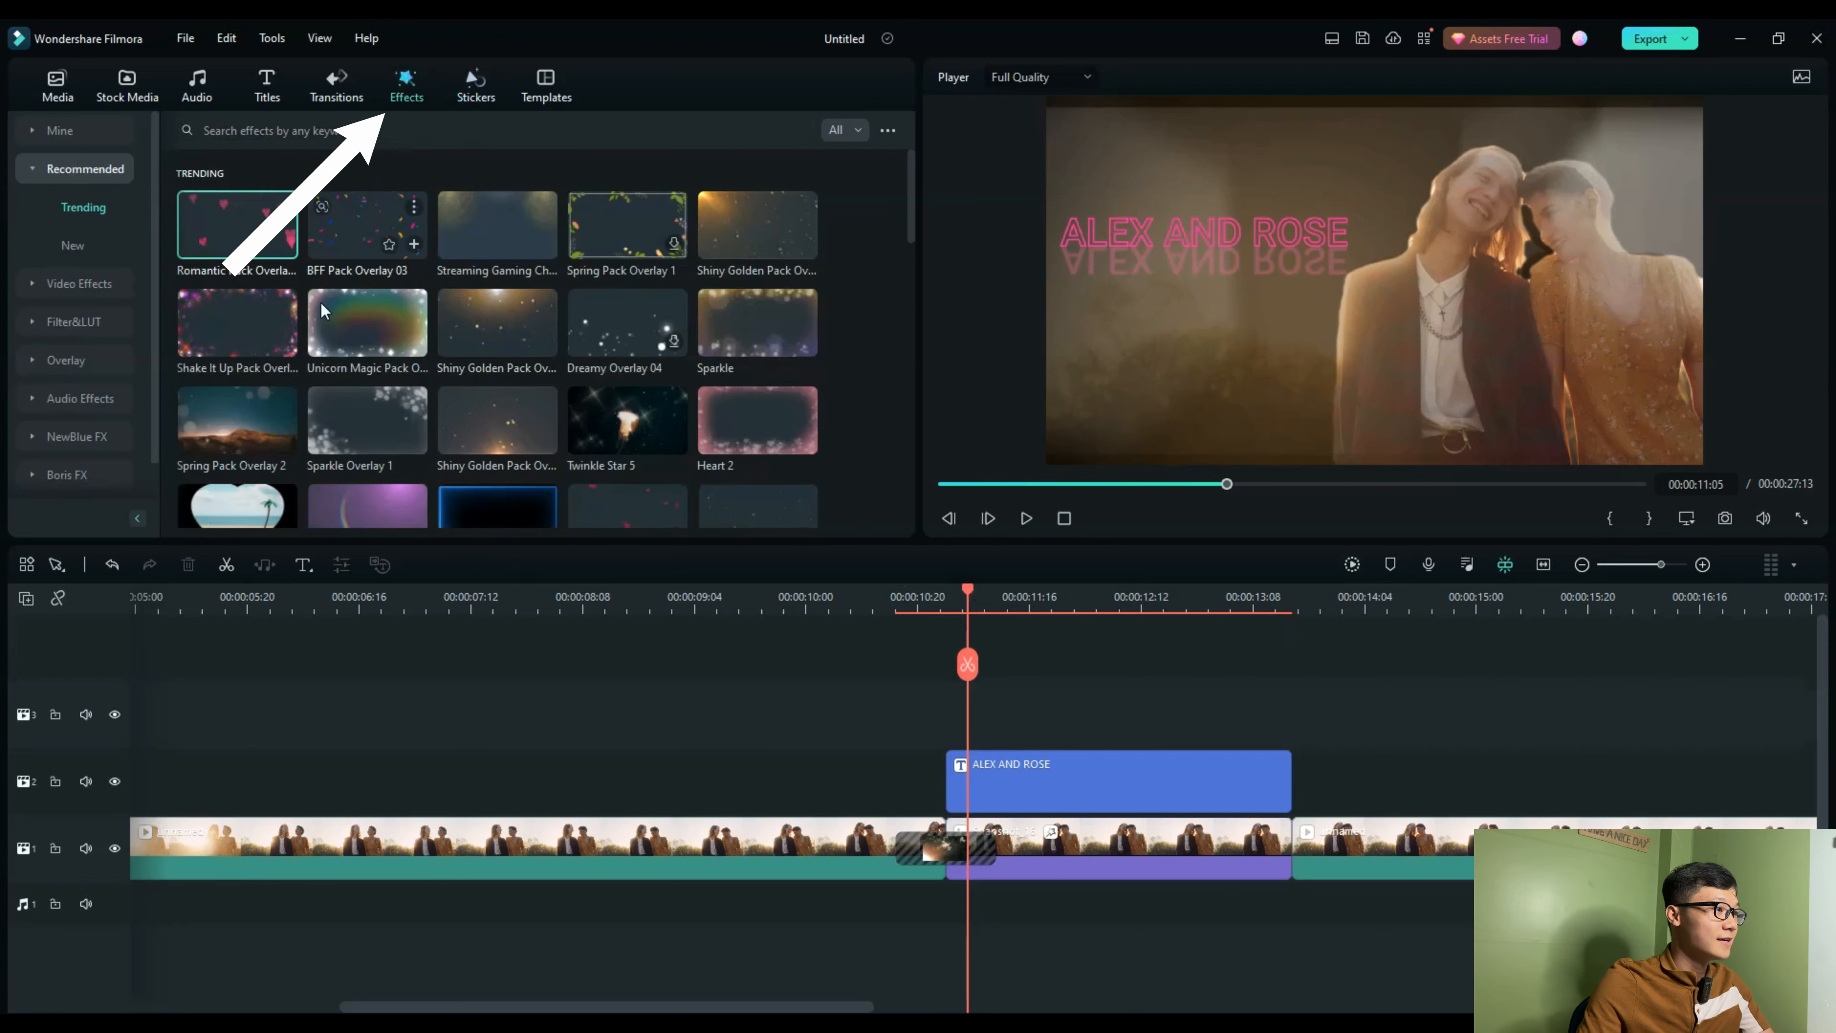
drag(521, 231, 1003, 834)
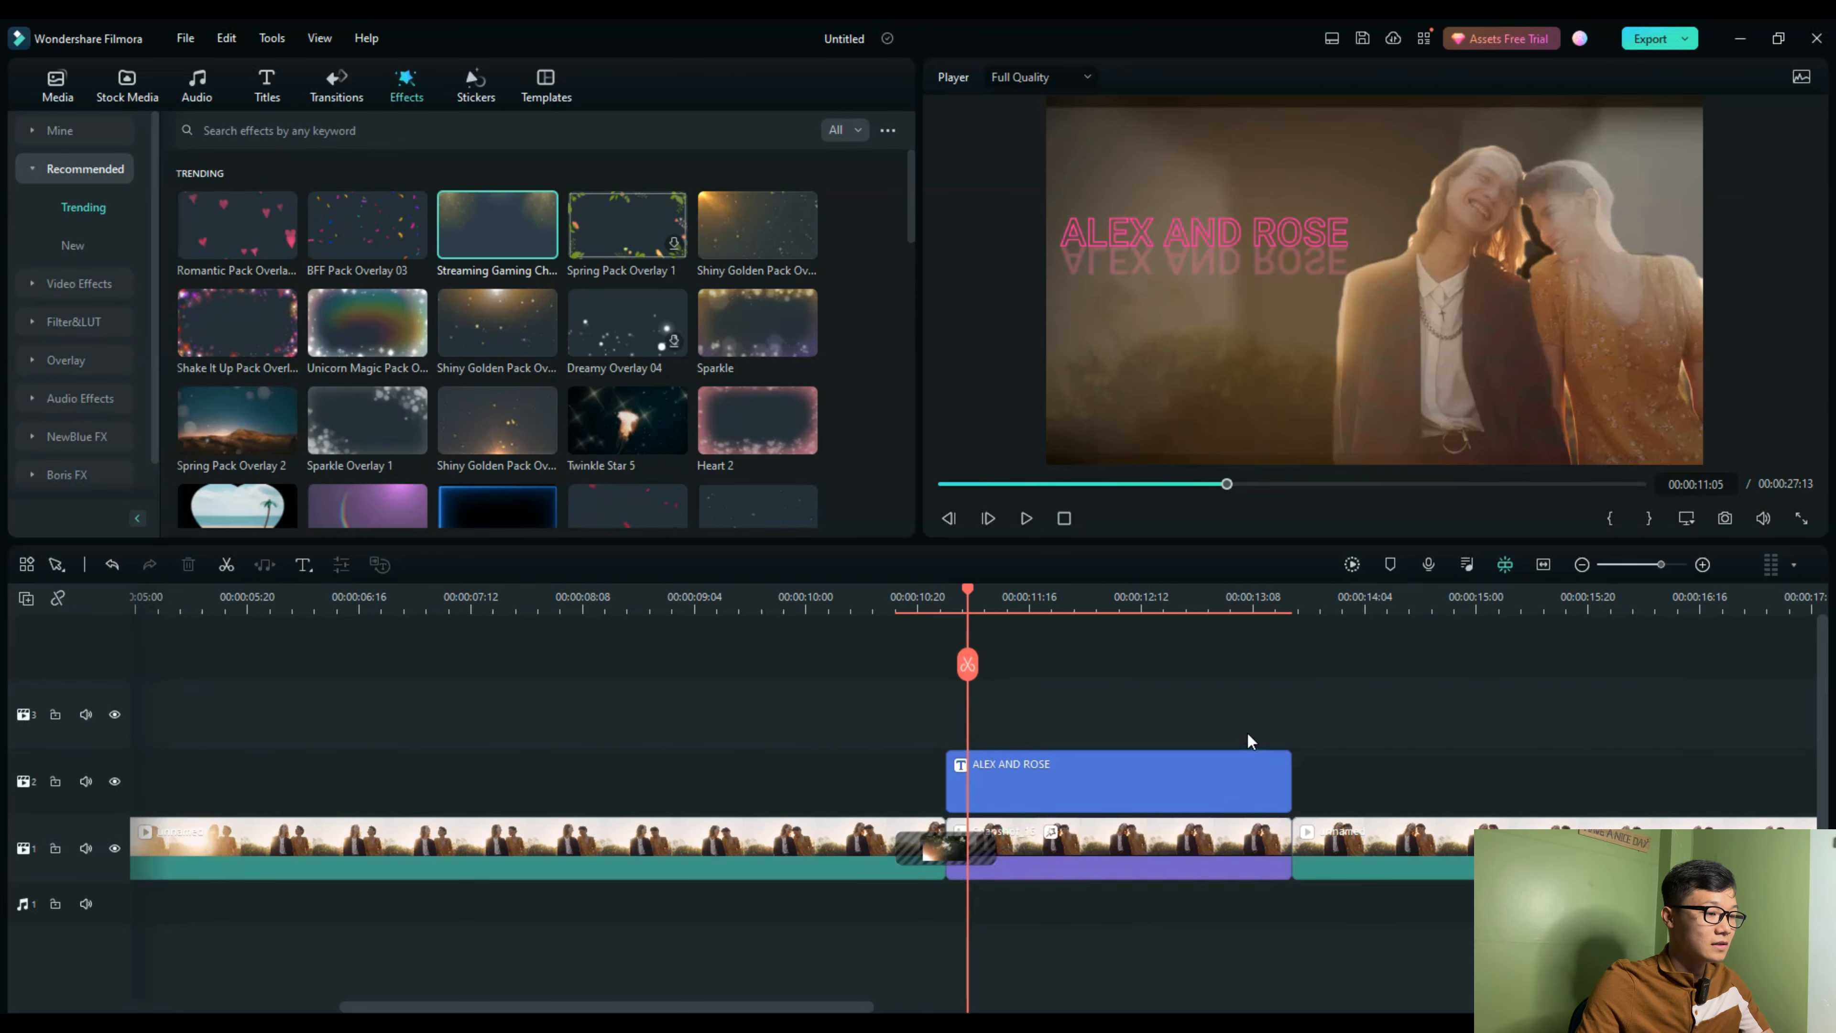
drag(965, 586, 883, 599)
click(1024, 519)
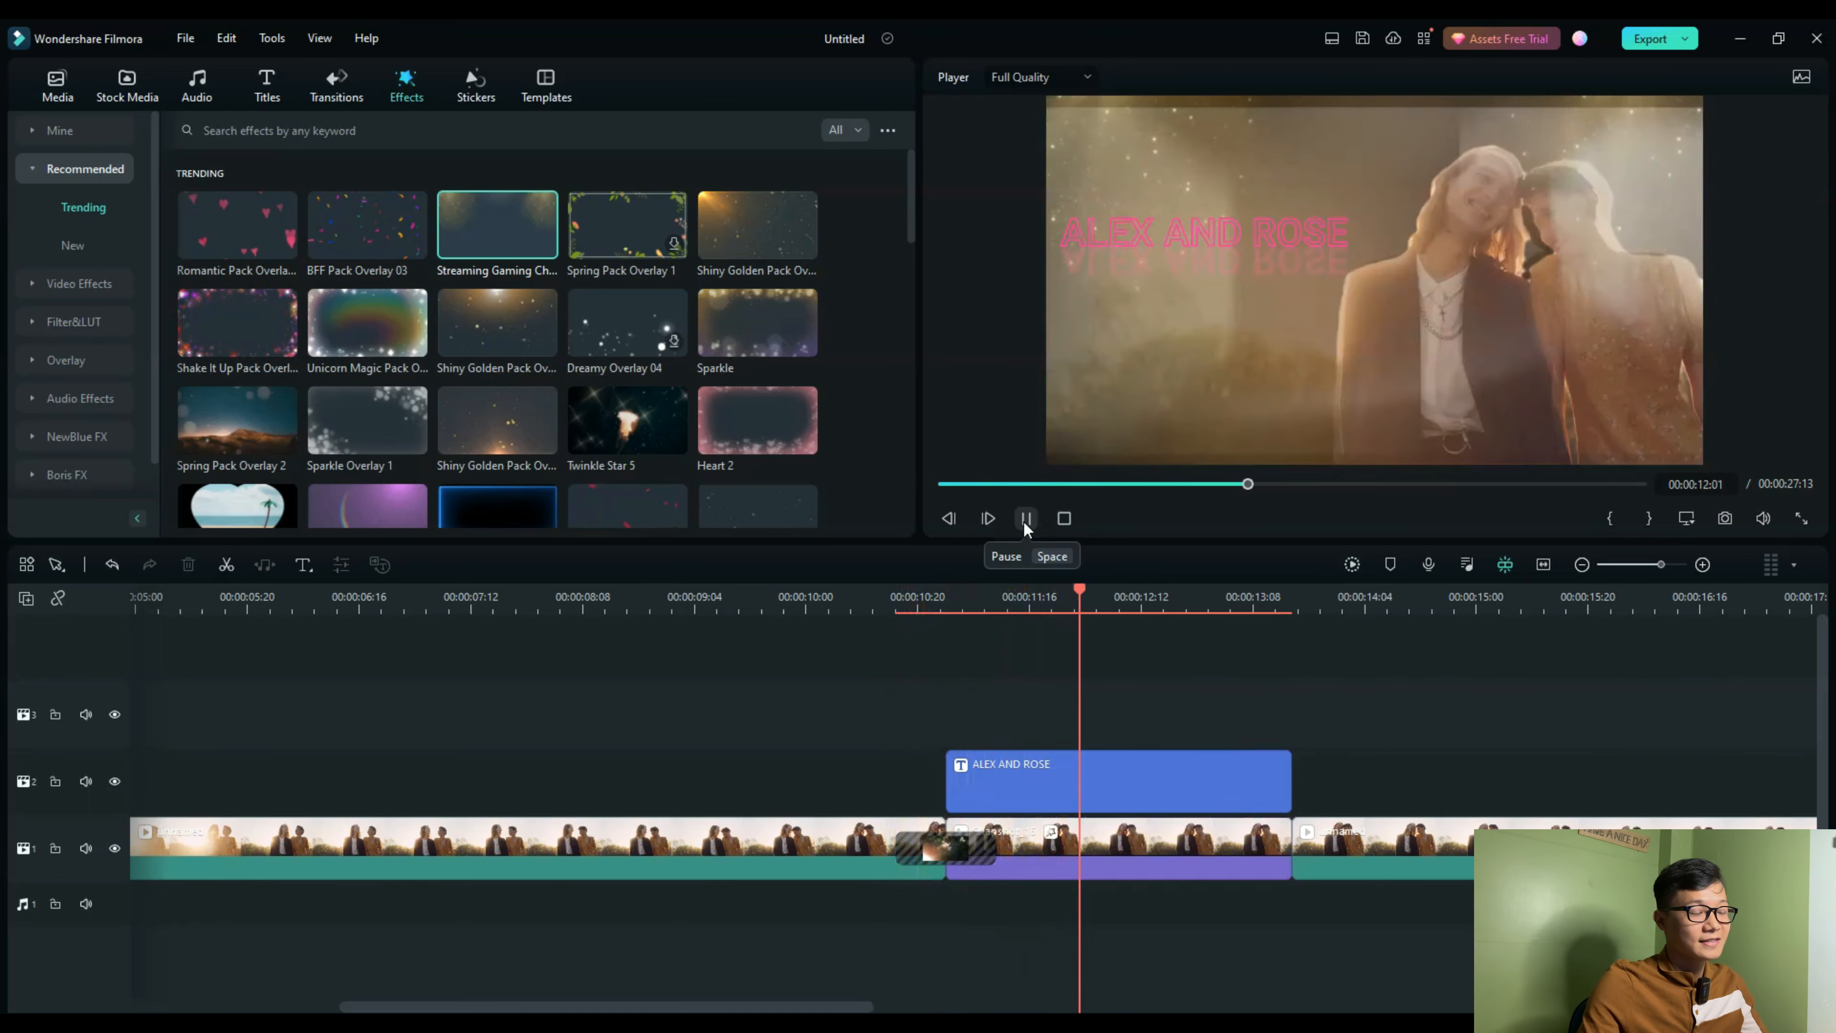
click(1026, 520)
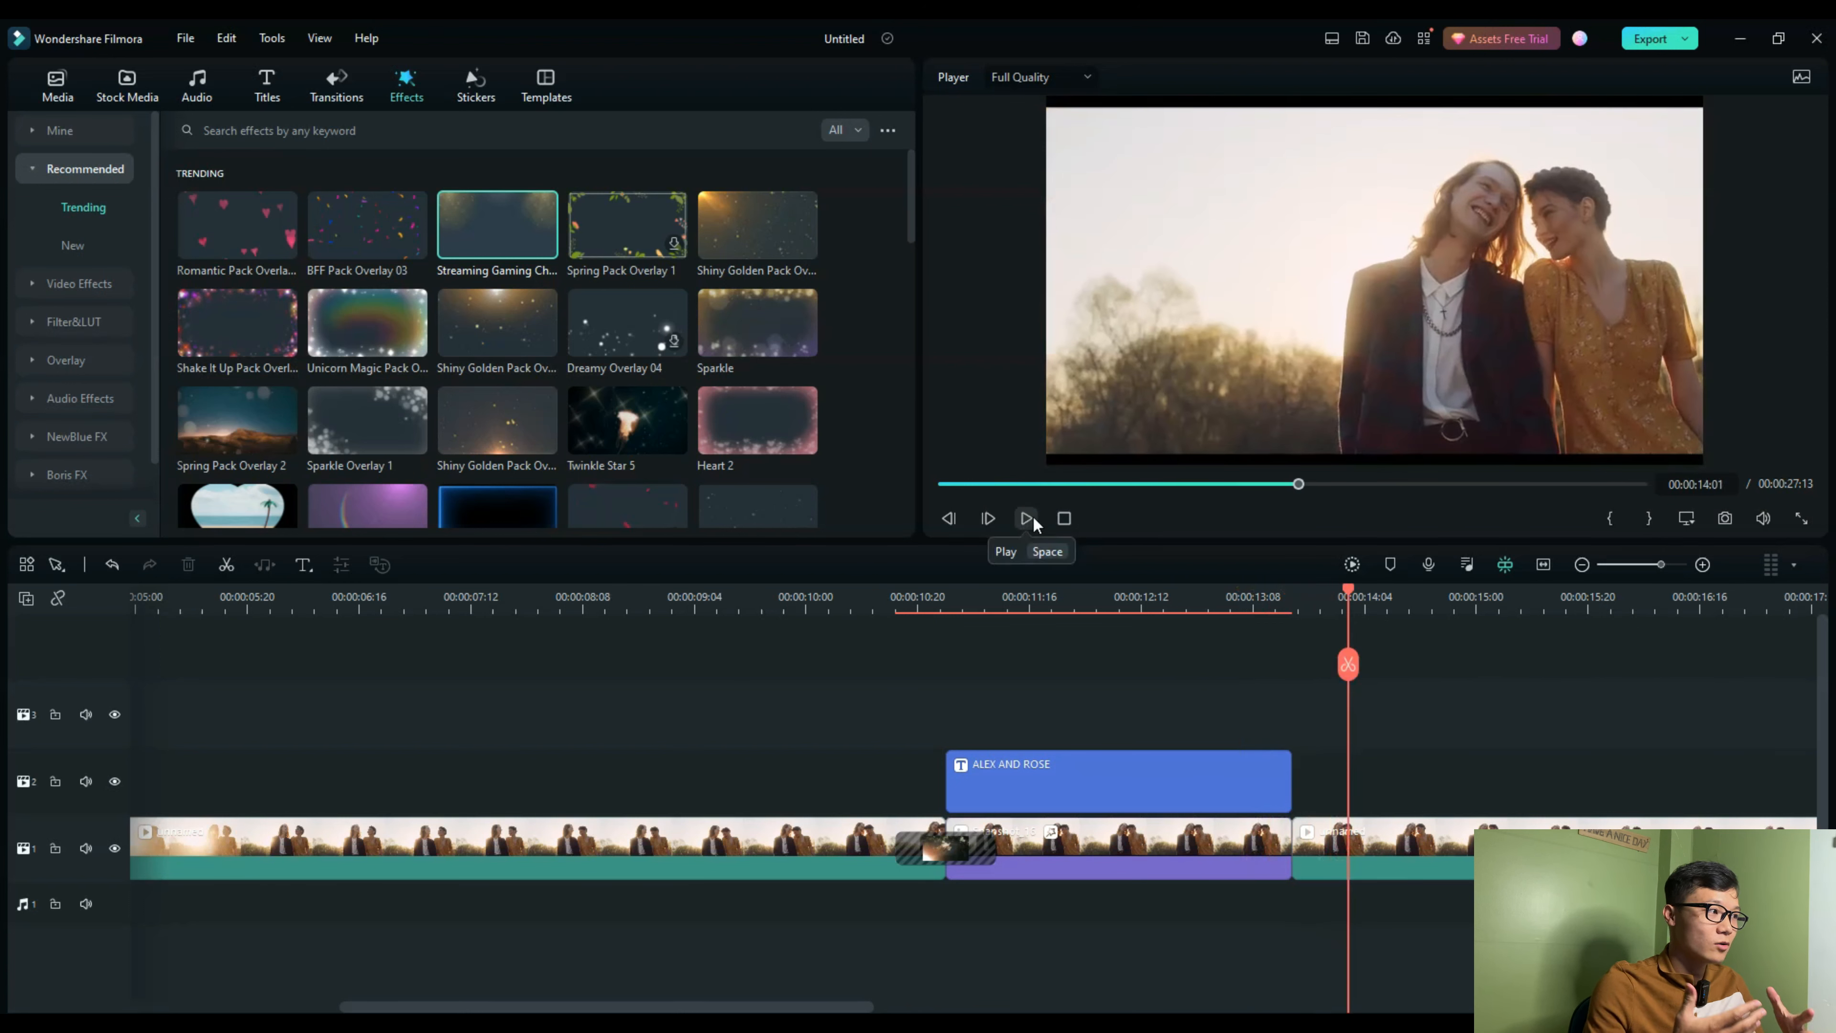